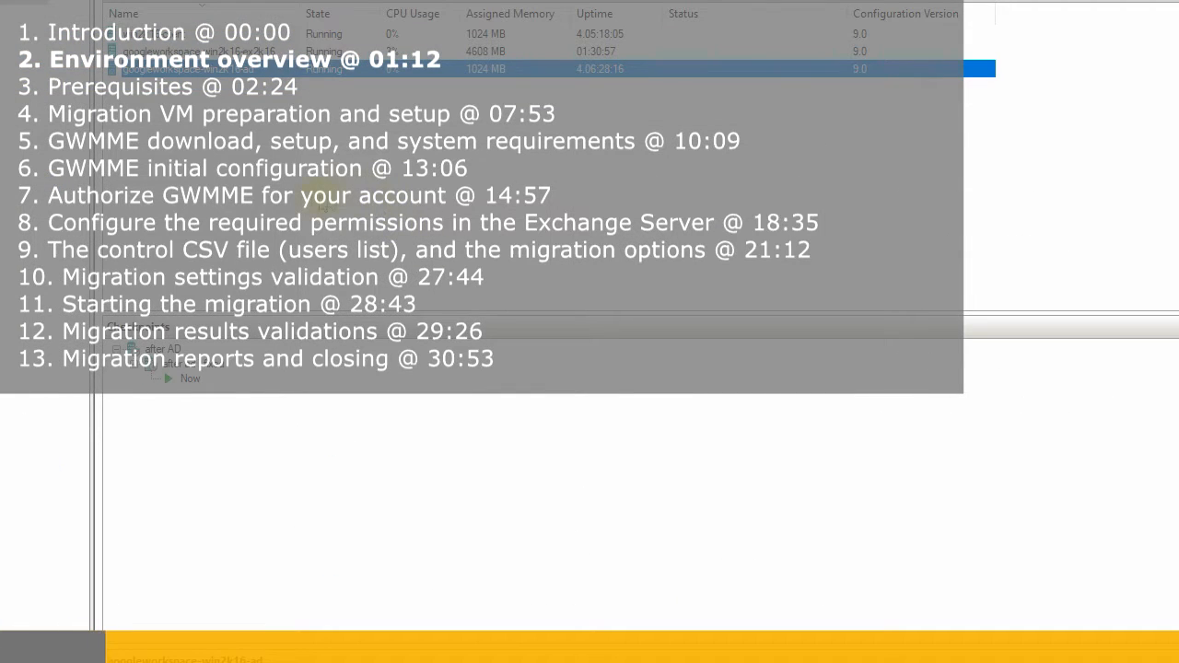
Review the checkpoints of the ad, ex2k16 and win2k16-client VMs in Hyper-V Manager
click(321, 199)
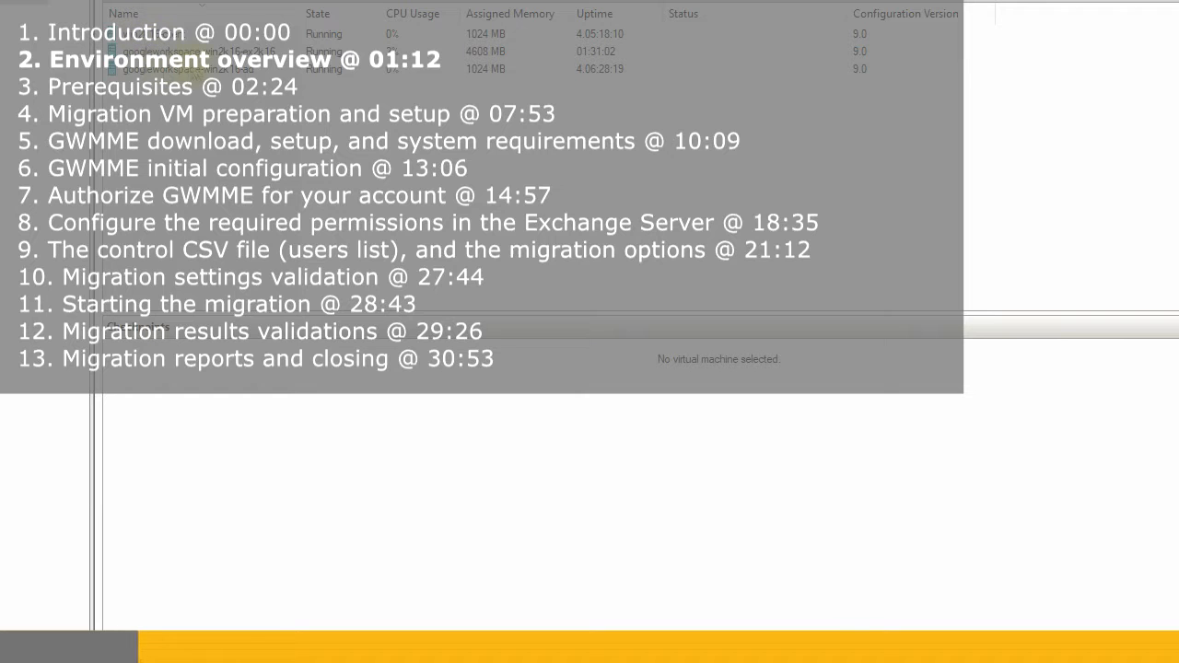
click(208, 70)
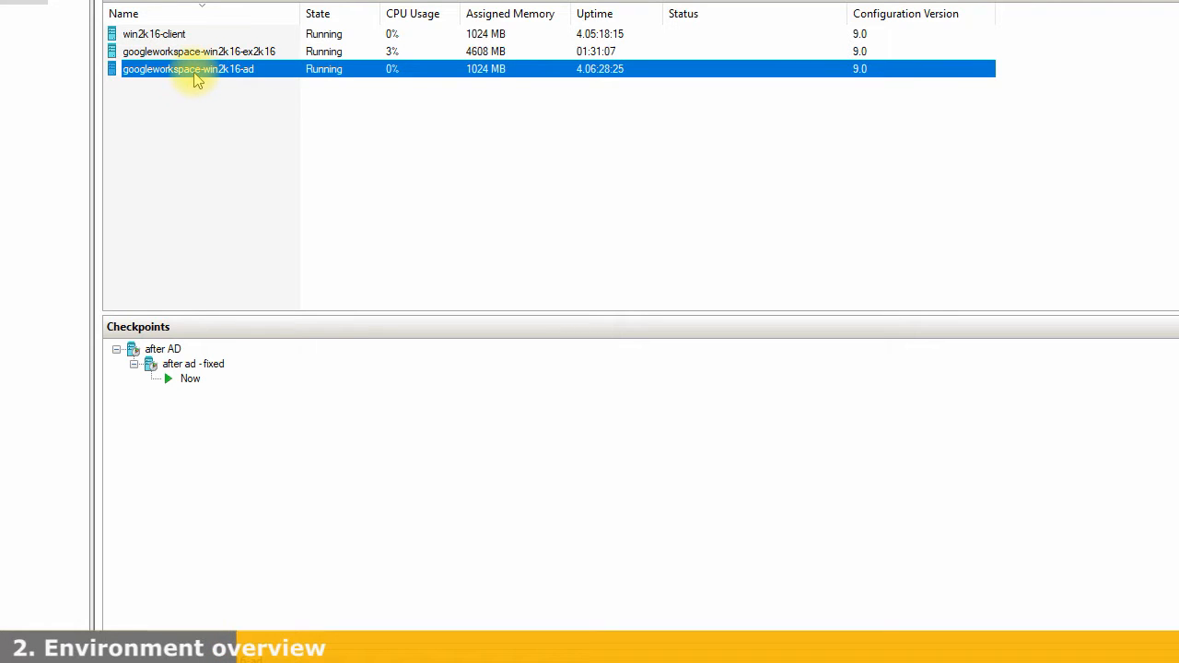
click(245, 52)
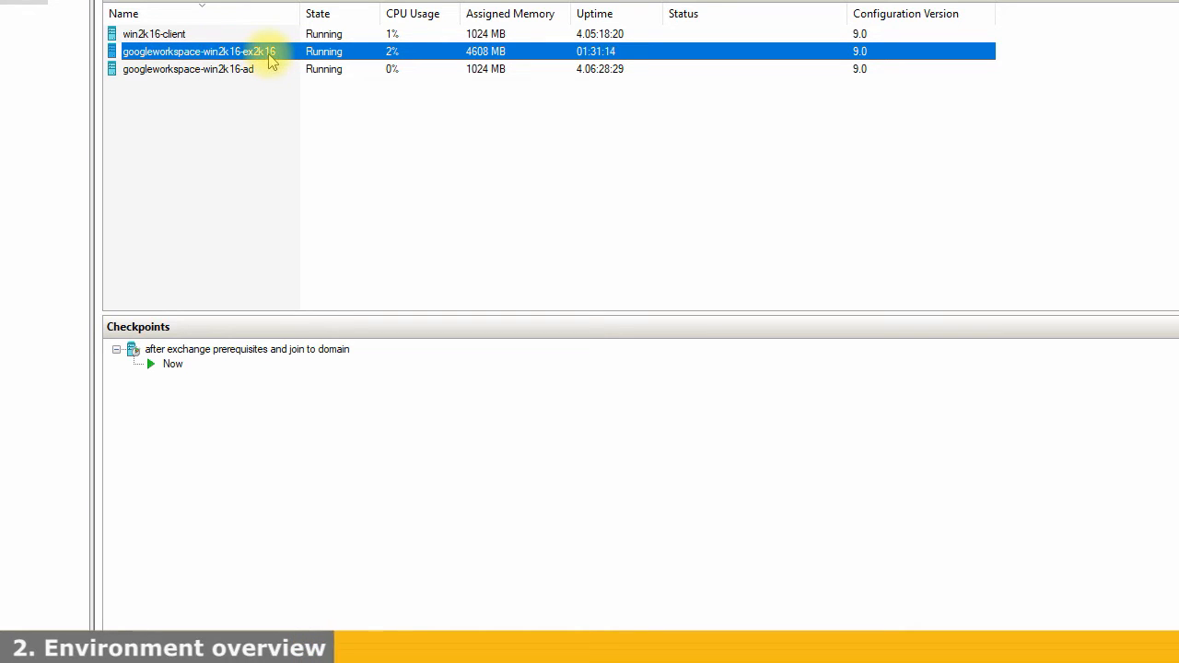
click(147, 33)
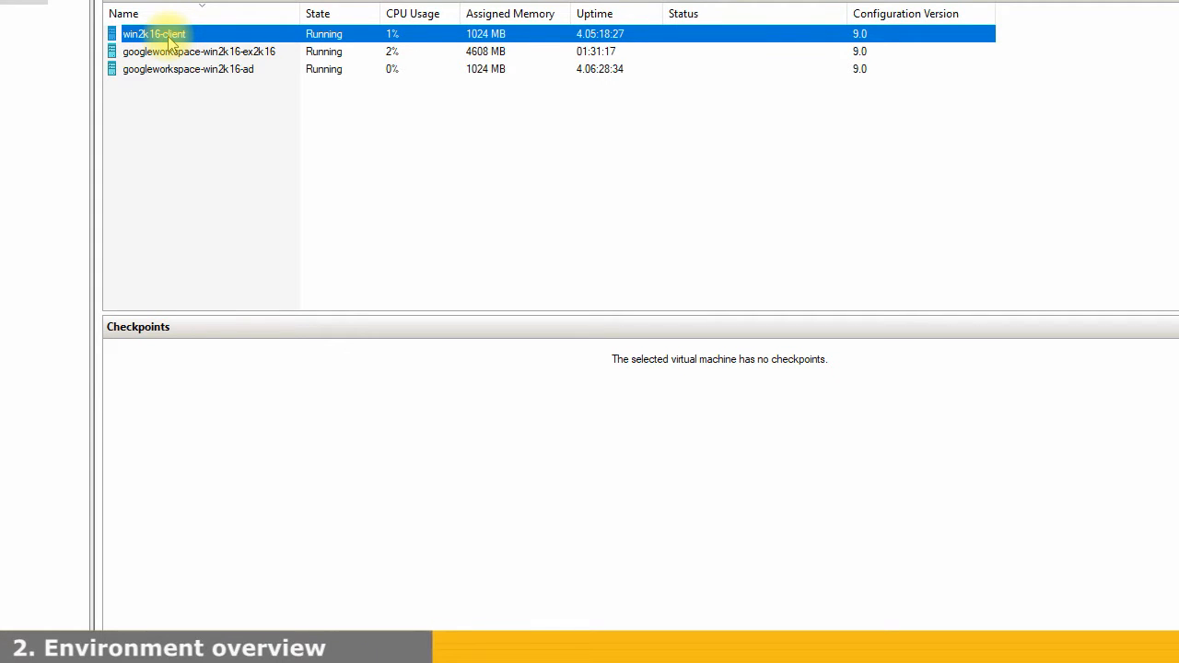
click(359, 150)
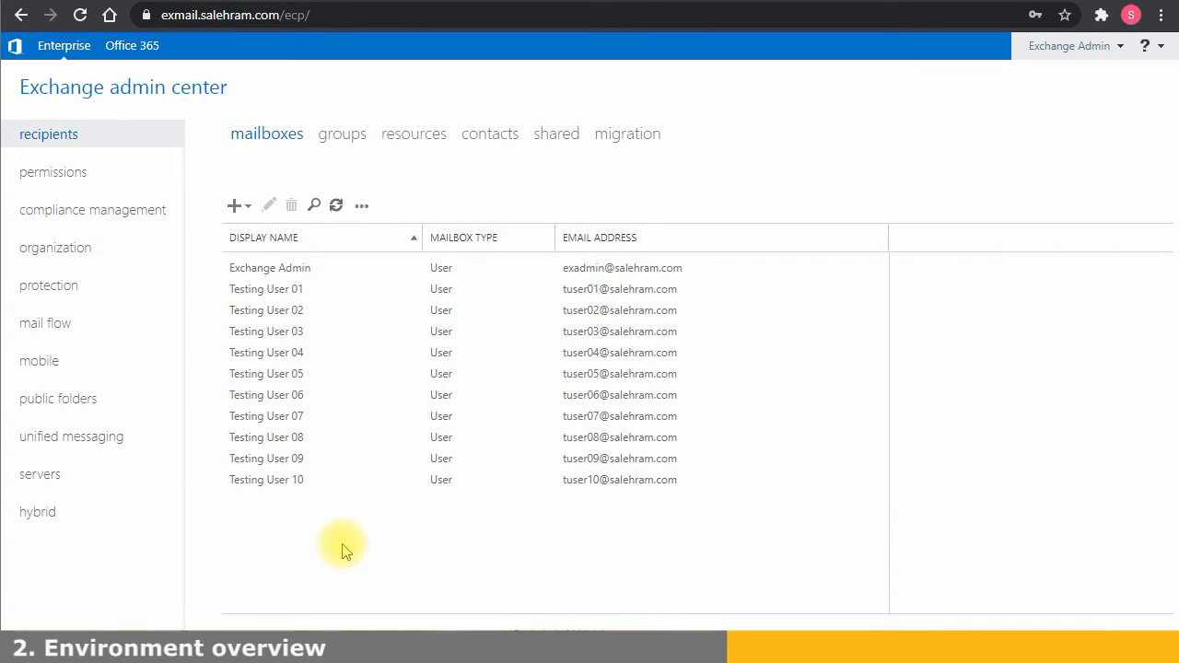
Multi-select the Testing User 04, 05 and 06 mailboxes, then clear the selection
click(307, 354)
shift+click(339, 374)
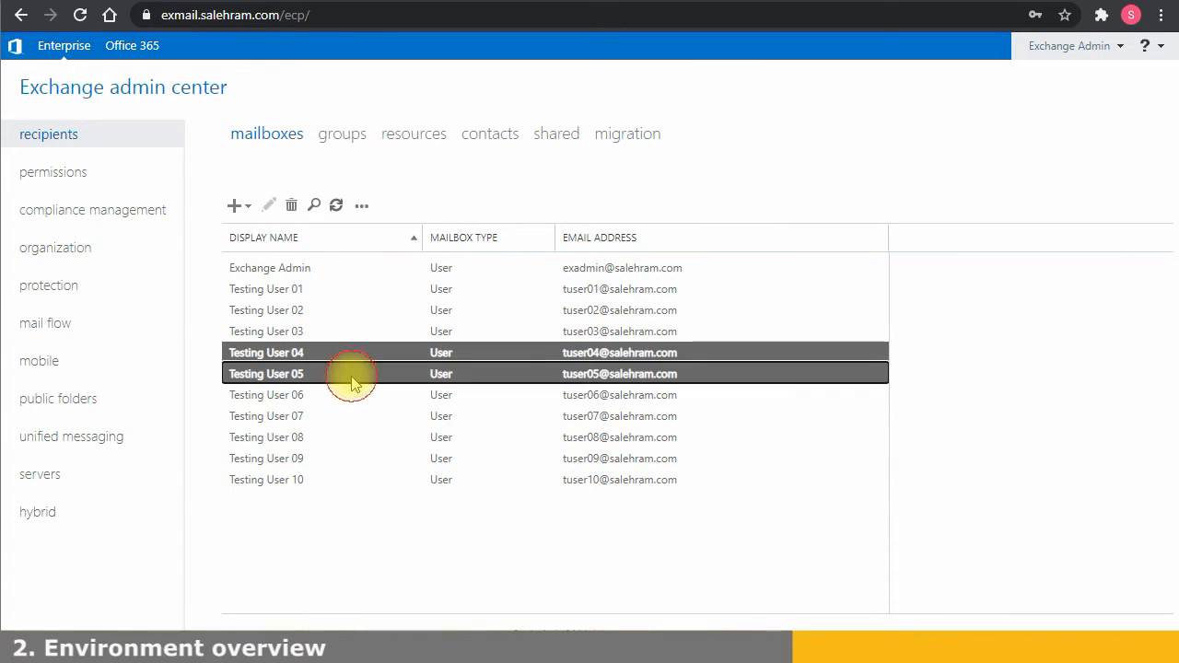
shift+click(280, 396)
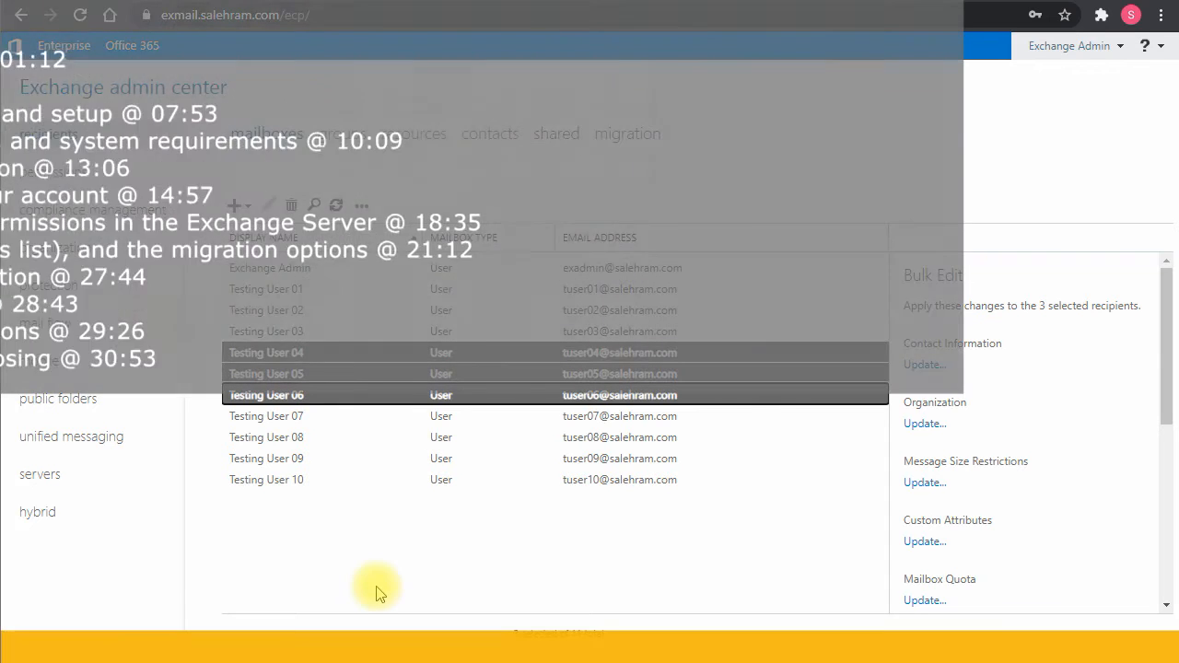
click(375, 594)
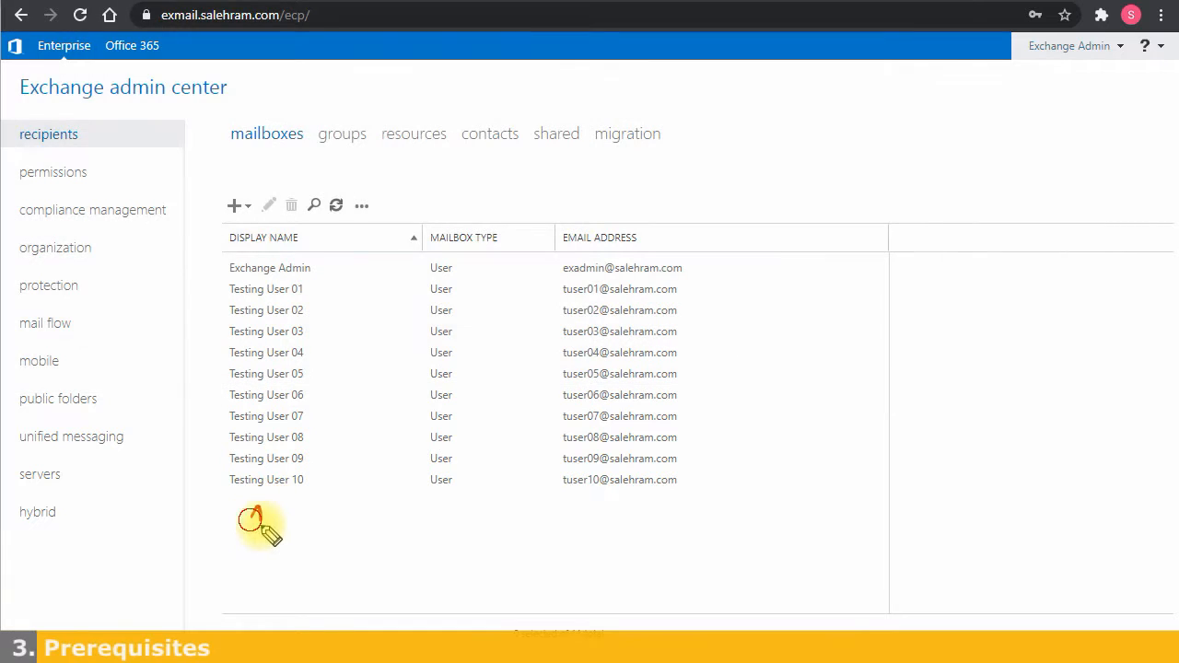
Handwrite prerequisites Office 32bit and role account with Receive-as, and circle Testing Users 04–06
click(266, 534)
drag(265, 534, 267, 543)
mouse_move(339, 504)
mouse_down()
mouse_move(333, 527)
mouse_move(360, 517)
mouse_move(373, 532)
mouse_move(573, 520)
mouse_up()
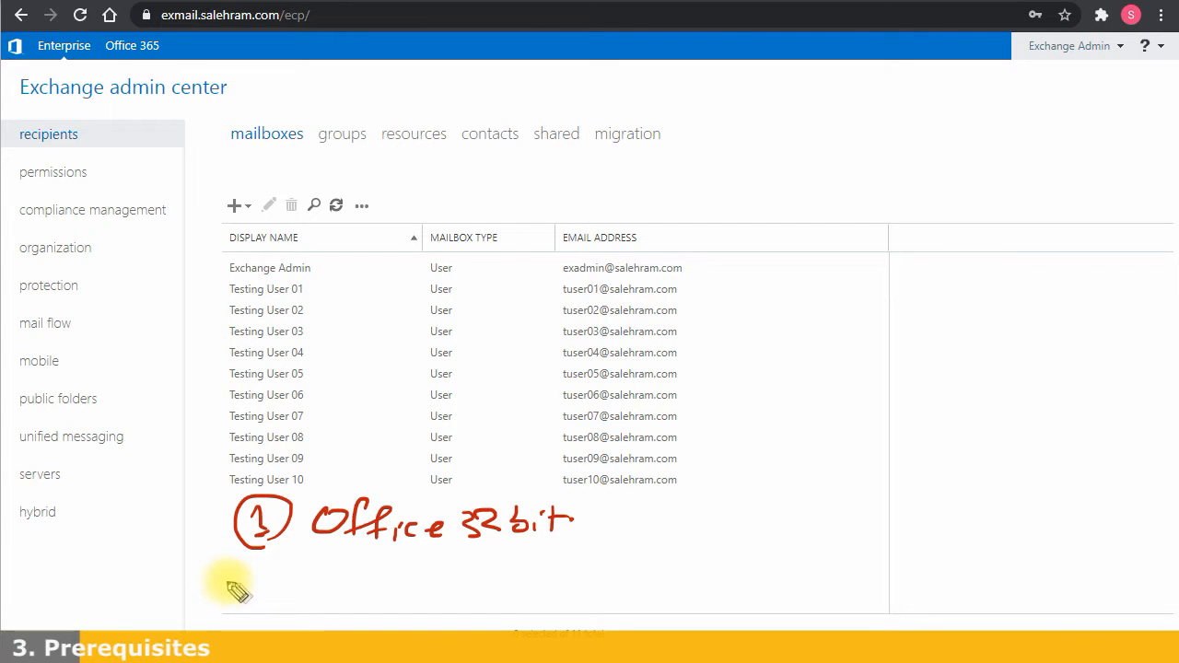
mouse_move(267, 592)
mouse_down()
mouse_move(276, 600)
mouse_move(337, 574)
mouse_move(376, 590)
mouse_move(446, 571)
mouse_move(522, 584)
mouse_move(485, 599)
mouse_move(603, 585)
mouse_move(644, 557)
mouse_move(635, 570)
mouse_move(690, 552)
mouse_move(728, 572)
mouse_move(771, 555)
mouse_move(859, 564)
mouse_move(854, 551)
mouse_move(909, 552)
mouse_up()
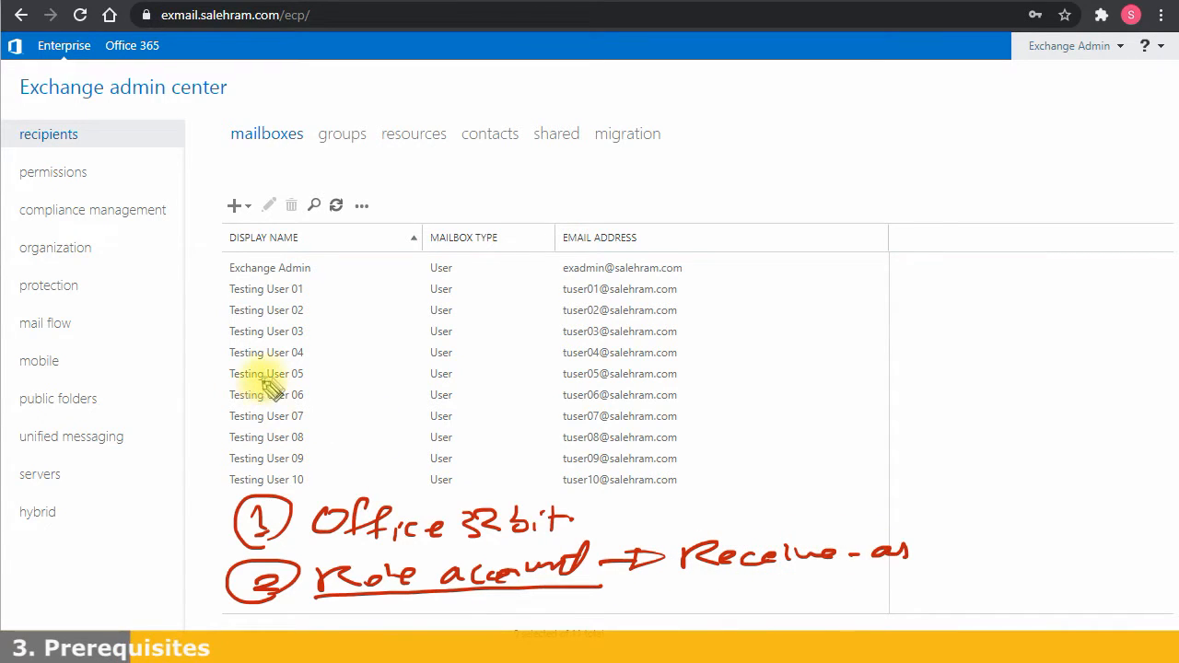
mouse_move(213, 405)
mouse_down()
mouse_move(327, 403)
mouse_move(316, 355)
mouse_move(294, 341)
mouse_move(216, 344)
mouse_move(203, 405)
mouse_up()
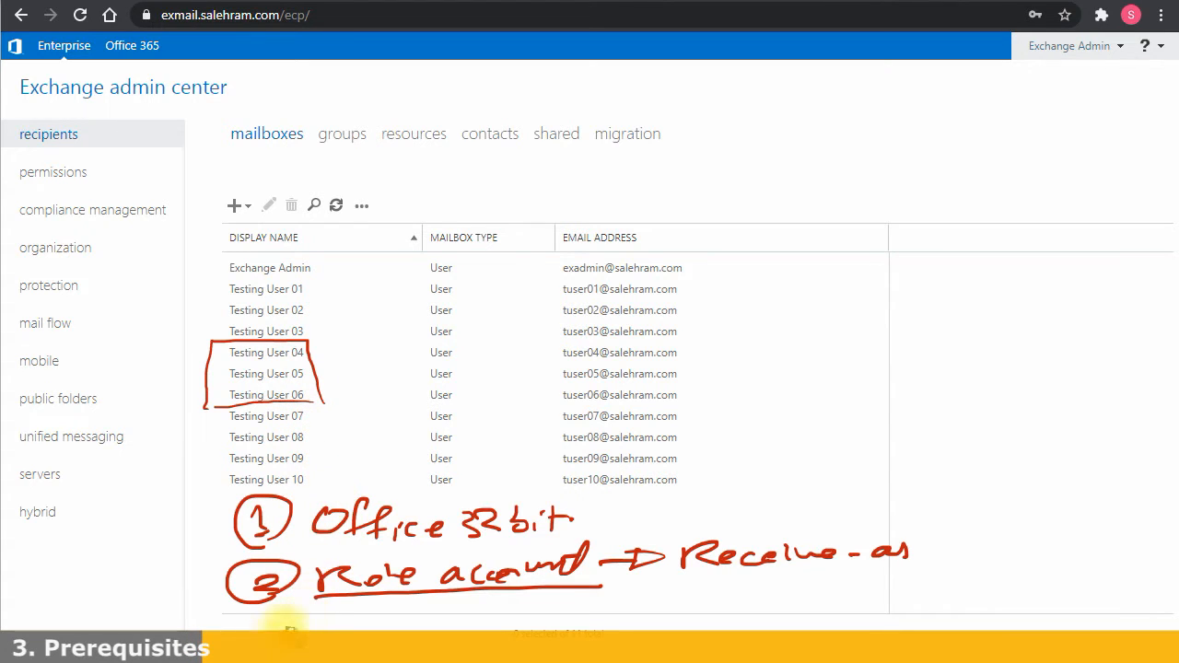
Add the direct connectivity → Outlook profile prerequisite and write Emails and Calendar beside the list
mouse_move(252, 626)
mouse_down()
mouse_move(261, 637)
mouse_move(278, 610)
mouse_move(385, 635)
mouse_move(377, 613)
mouse_move(690, 621)
mouse_move(684, 650)
mouse_move(750, 613)
mouse_move(784, 628)
mouse_up()
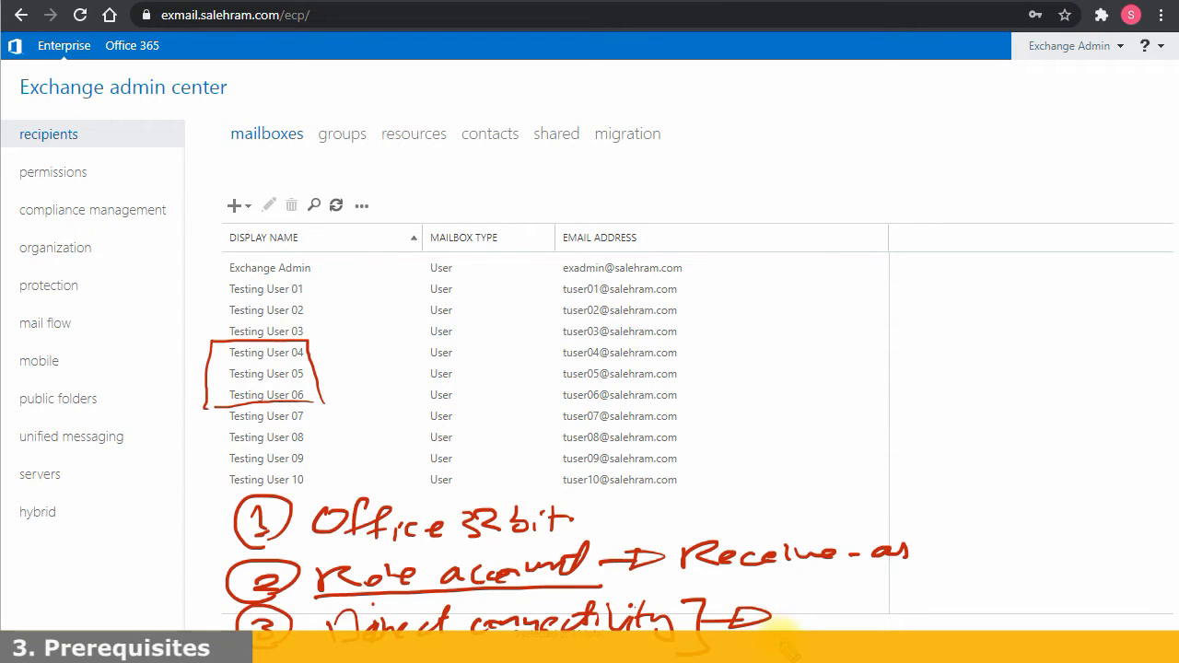
mouse_move(798, 643)
mouse_down()
mouse_move(906, 626)
mouse_move(1031, 638)
mouse_up()
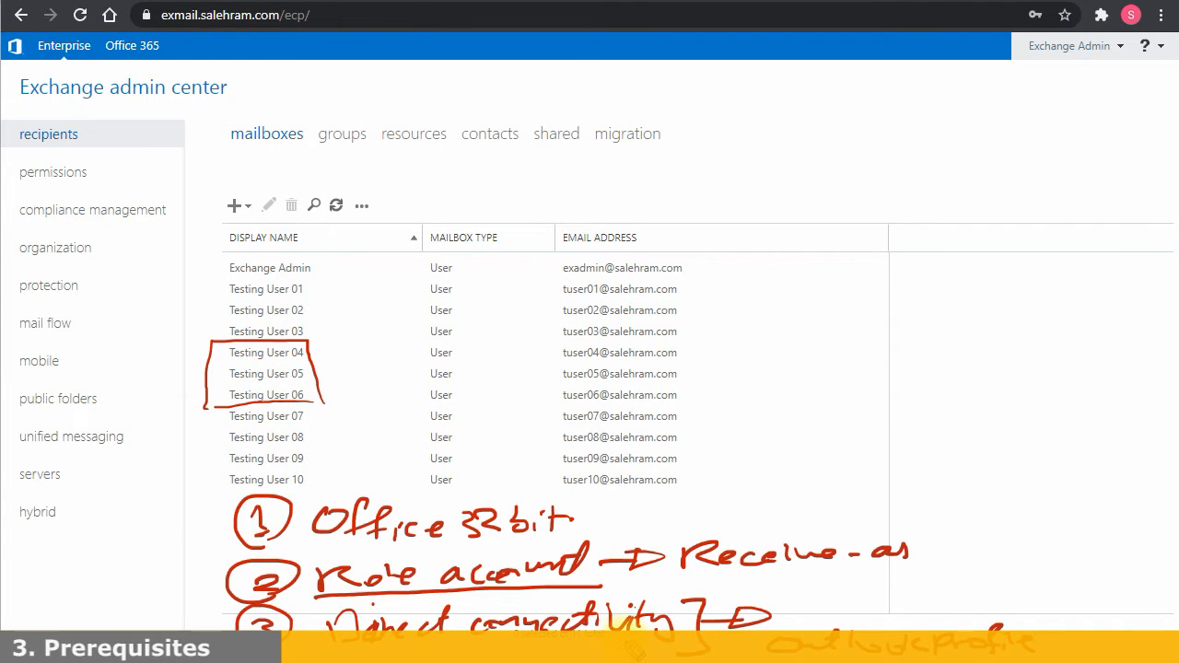
drag(784, 621, 767, 621)
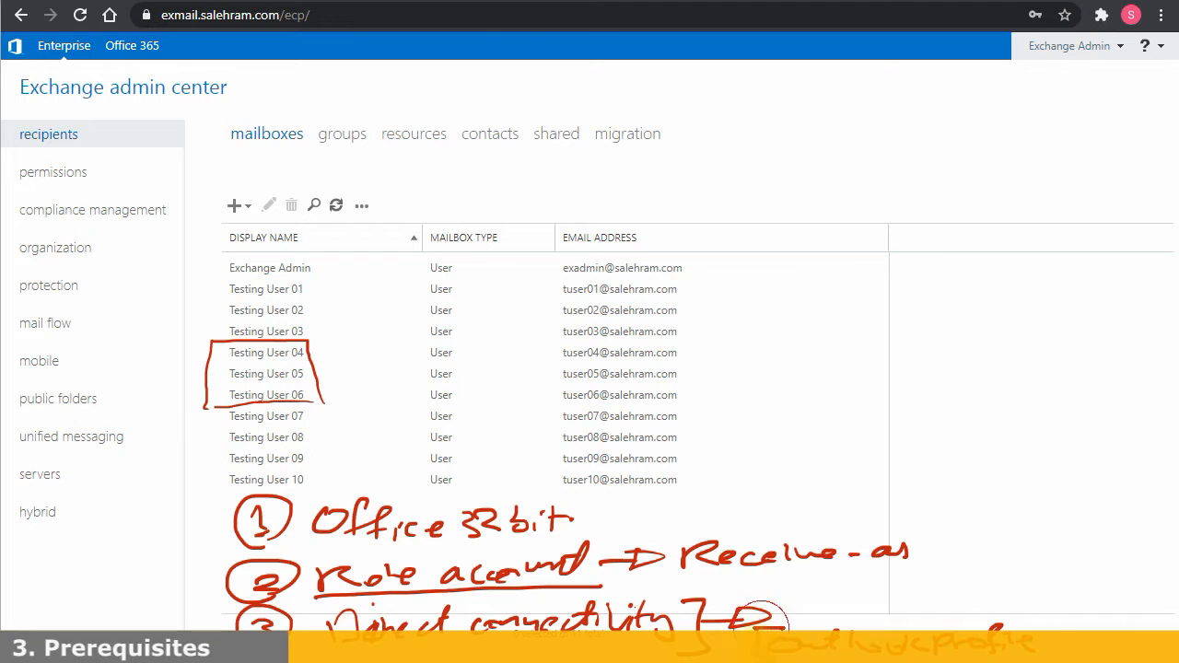
drag(1034, 623, 1039, 653)
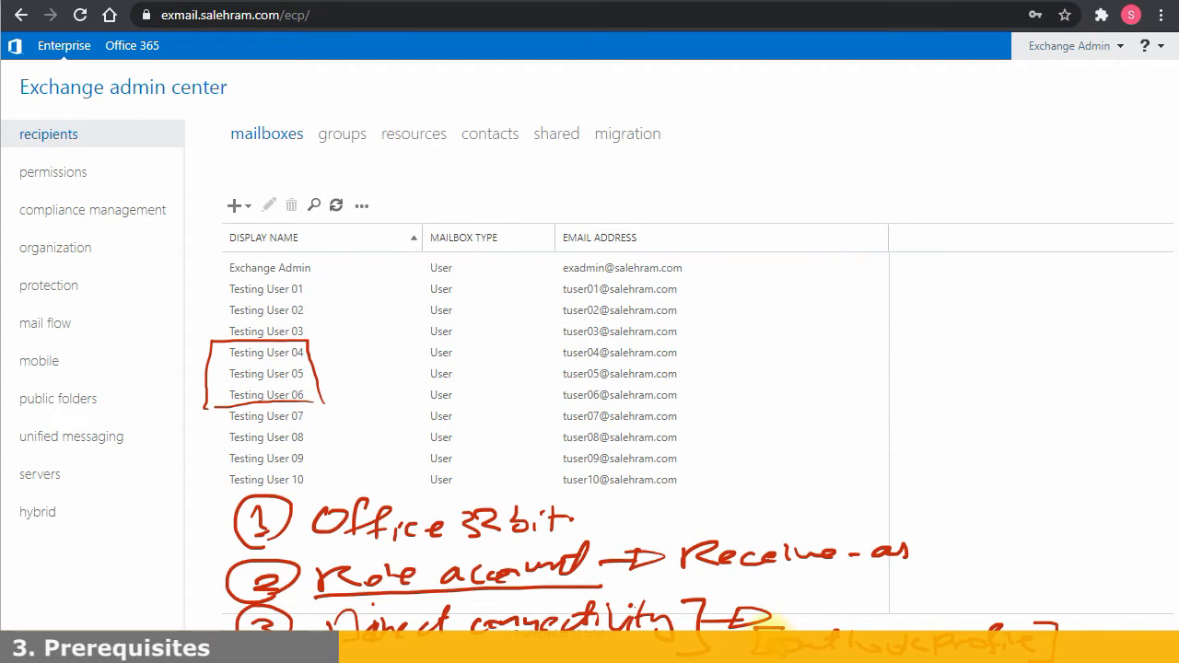
drag(1088, 619, 1067, 627)
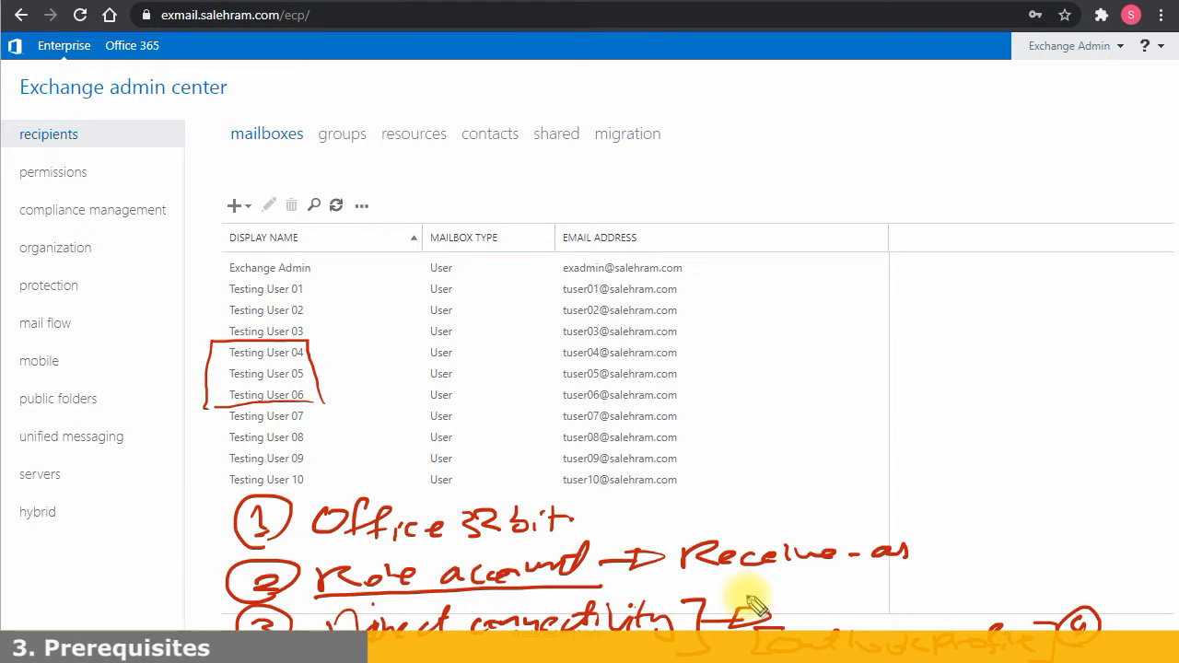
mouse_move(910, 285)
mouse_down()
mouse_move(908, 303)
mouse_move(934, 298)
mouse_move(913, 329)
mouse_move(954, 341)
mouse_move(968, 322)
mouse_move(1024, 333)
mouse_move(1096, 323)
mouse_up()
Add Contacts, box the Emails/Calendar/Contacts note, bracket the prerequisites, then erase all ink
mouse_move(919, 361)
mouse_down()
mouse_move(912, 376)
mouse_move(976, 385)
mouse_move(1089, 361)
mouse_up()
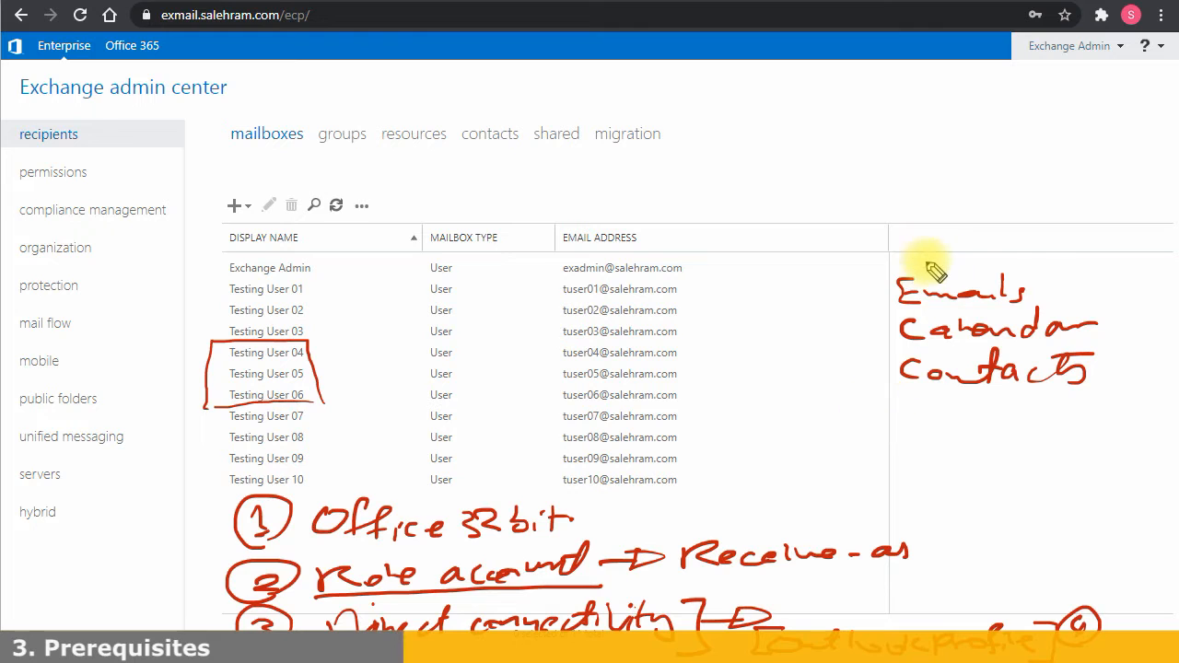
mouse_move(924, 265)
mouse_down()
mouse_move(865, 389)
mouse_move(917, 391)
mouse_up()
mouse_move(1053, 260)
mouse_down()
mouse_move(1116, 407)
mouse_move(1083, 403)
mouse_up()
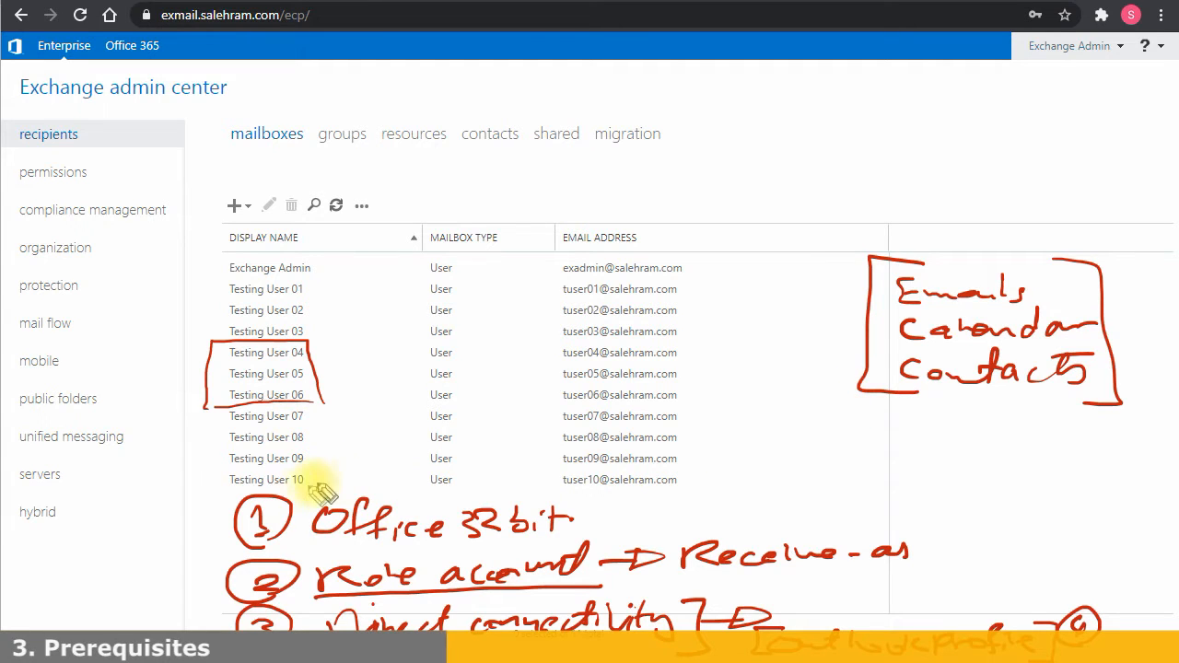
mouse_move(250, 490)
mouse_down()
mouse_move(218, 548)
mouse_move(215, 631)
mouse_up()
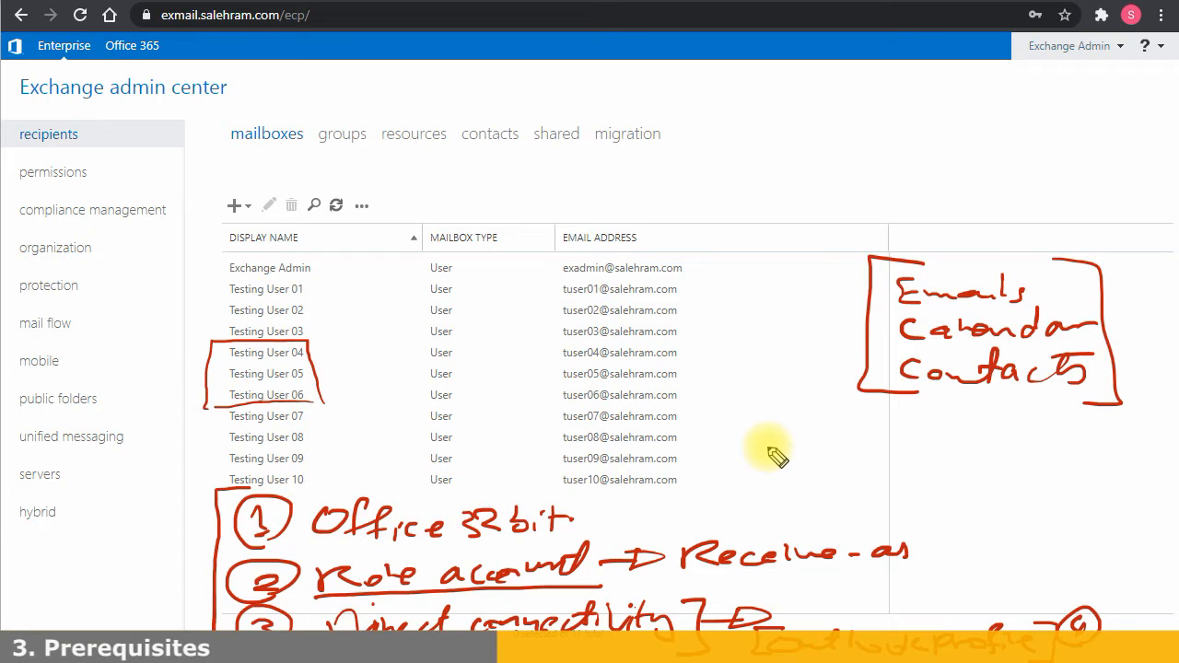
key(Escape)
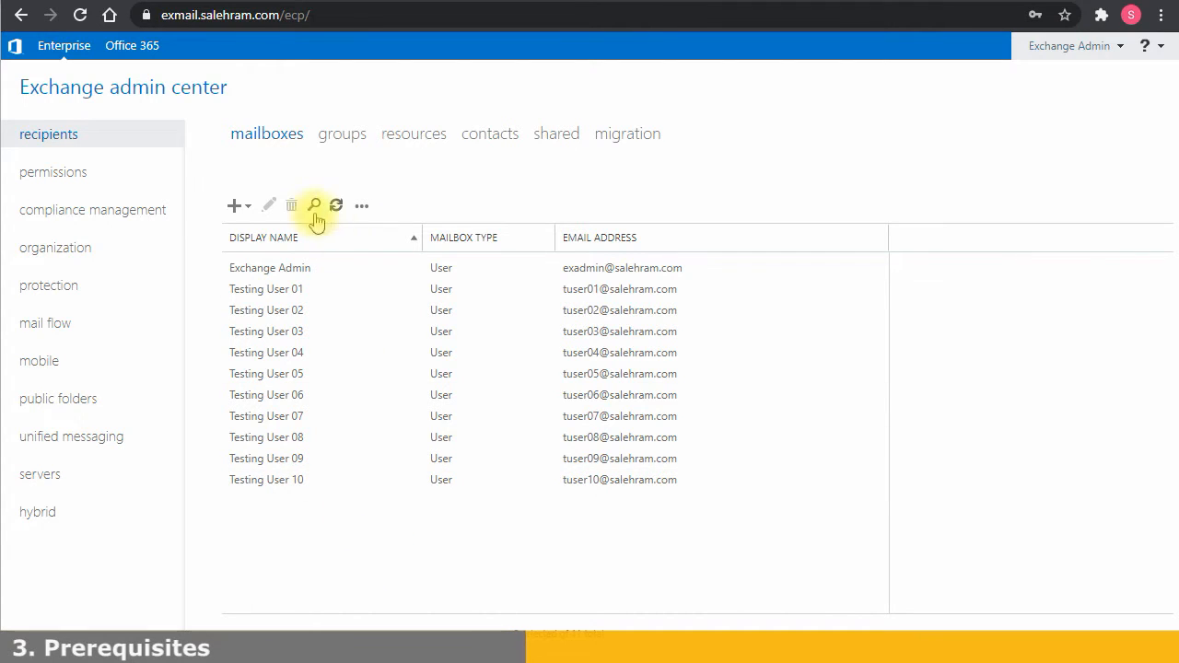
View the Exchange Admin mailbox's details pane, then deselect it
click(251, 273)
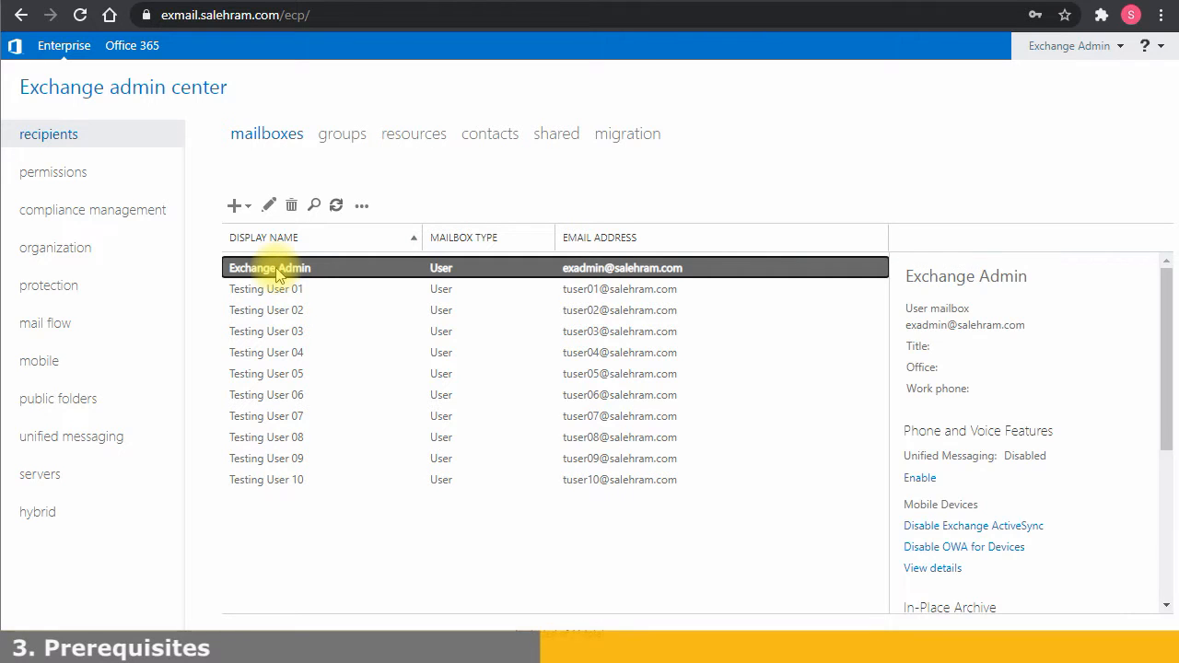
click(422, 564)
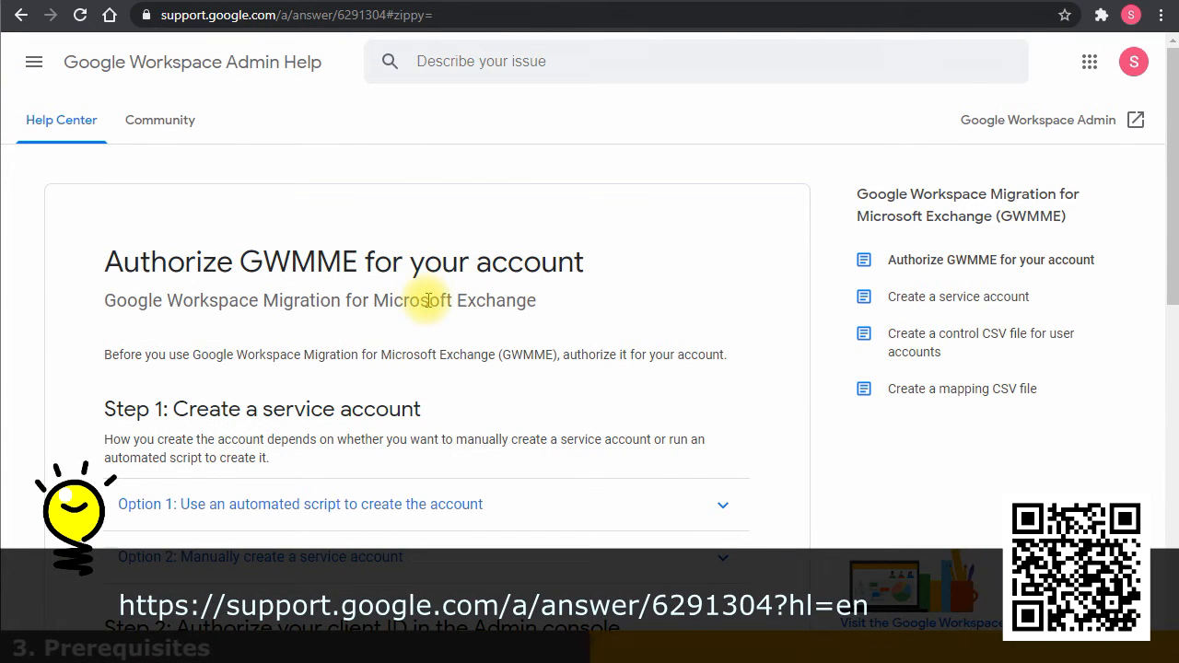
Expand 'Option 1: Use an automated script' and follow the git.io script link in step 2
scroll(227, 447, down, 1)
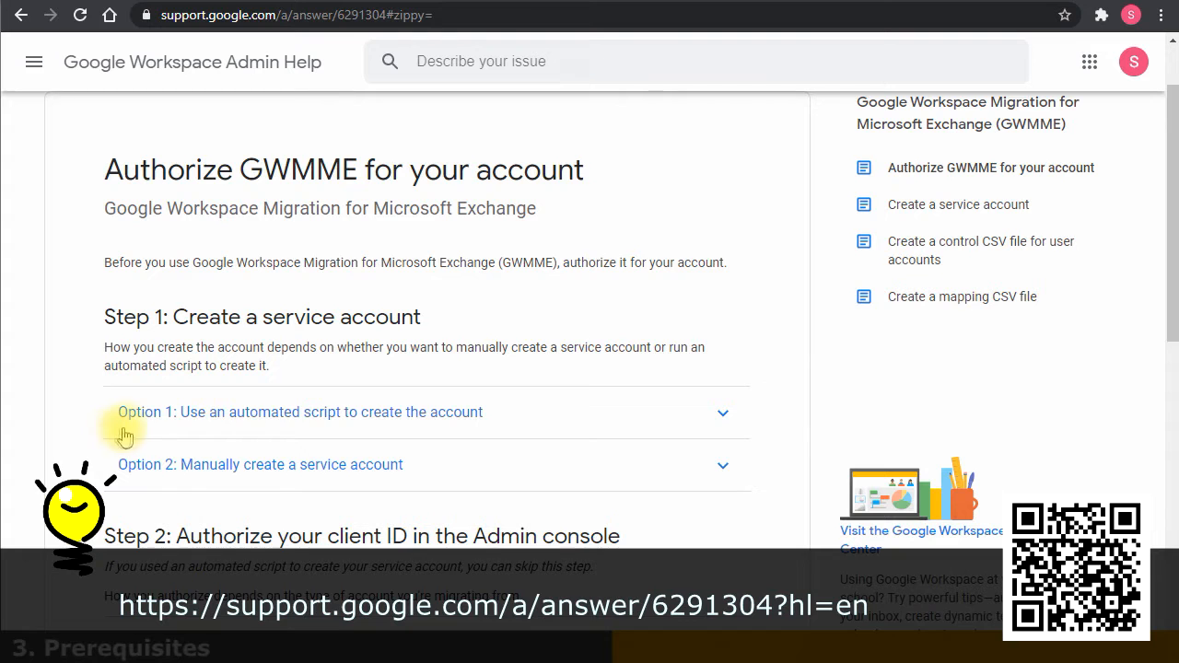
click(357, 416)
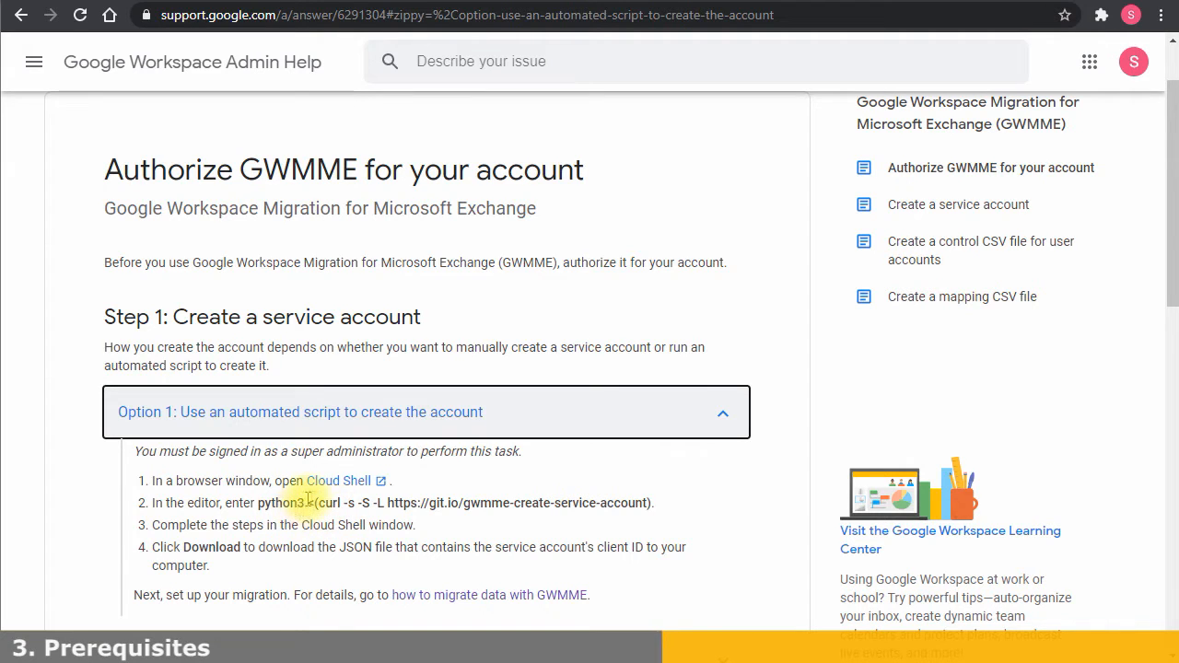
drag(389, 503, 643, 503)
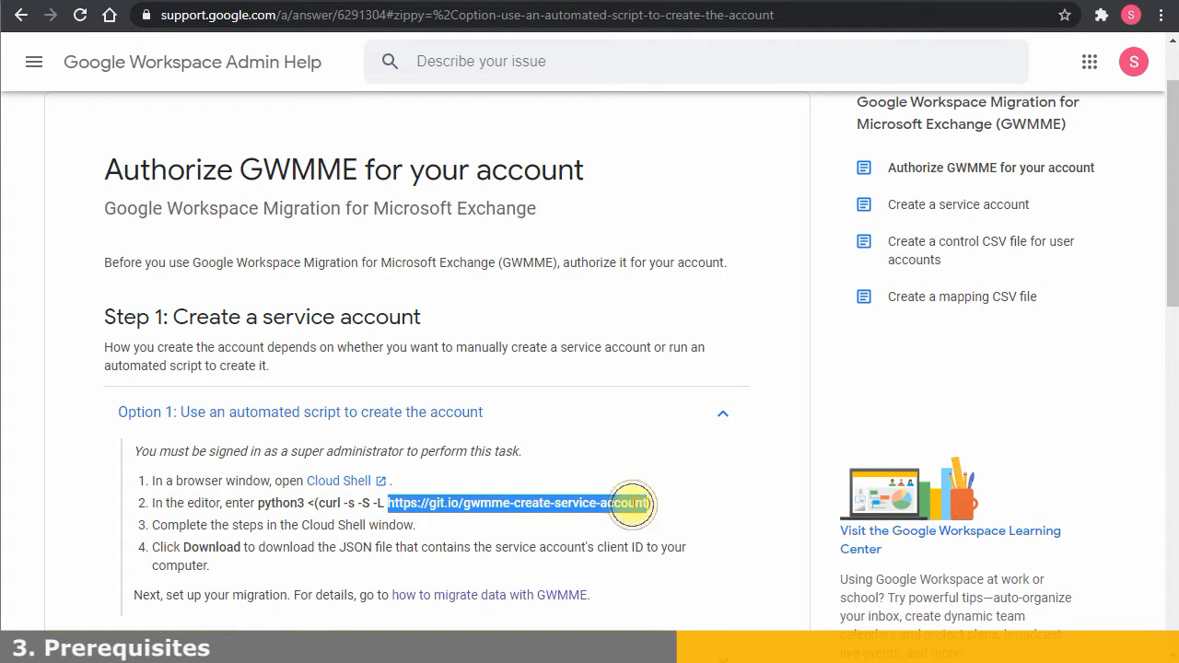
right_click(649, 503)
click(708, 547)
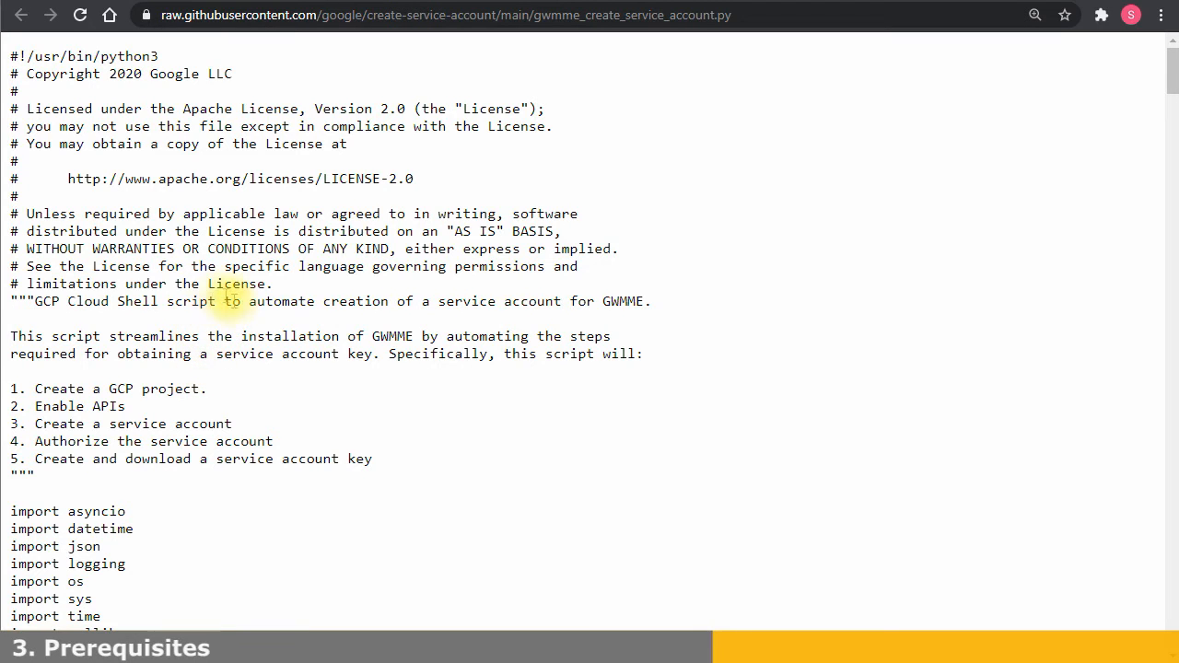
Highlight the script's SCOPES URLs, then return to the Authorize GWMME help tab
scroll(281, 282, down, 1)
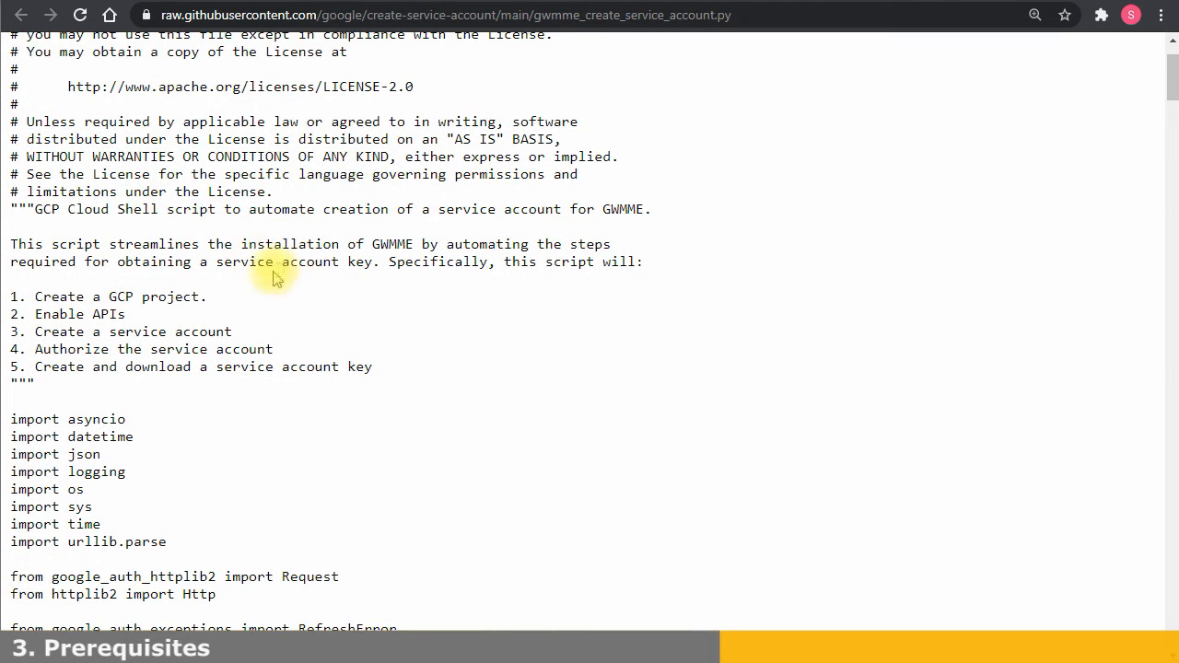
scroll(284, 265, down, 1)
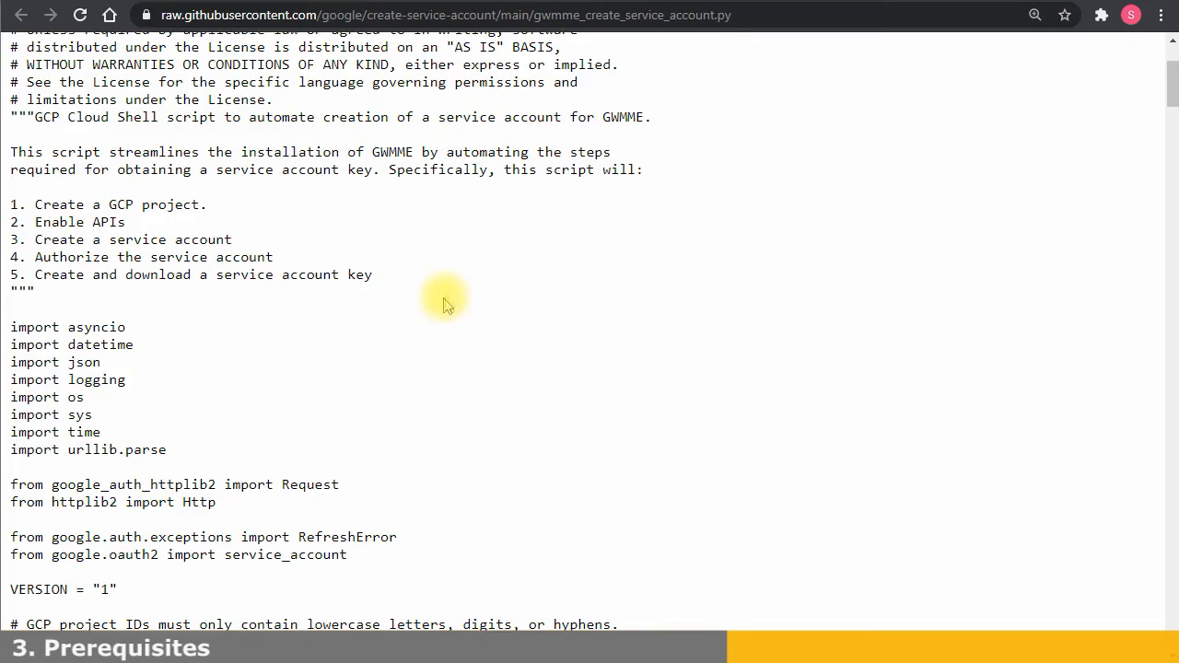
scroll(368, 214, down, 2)
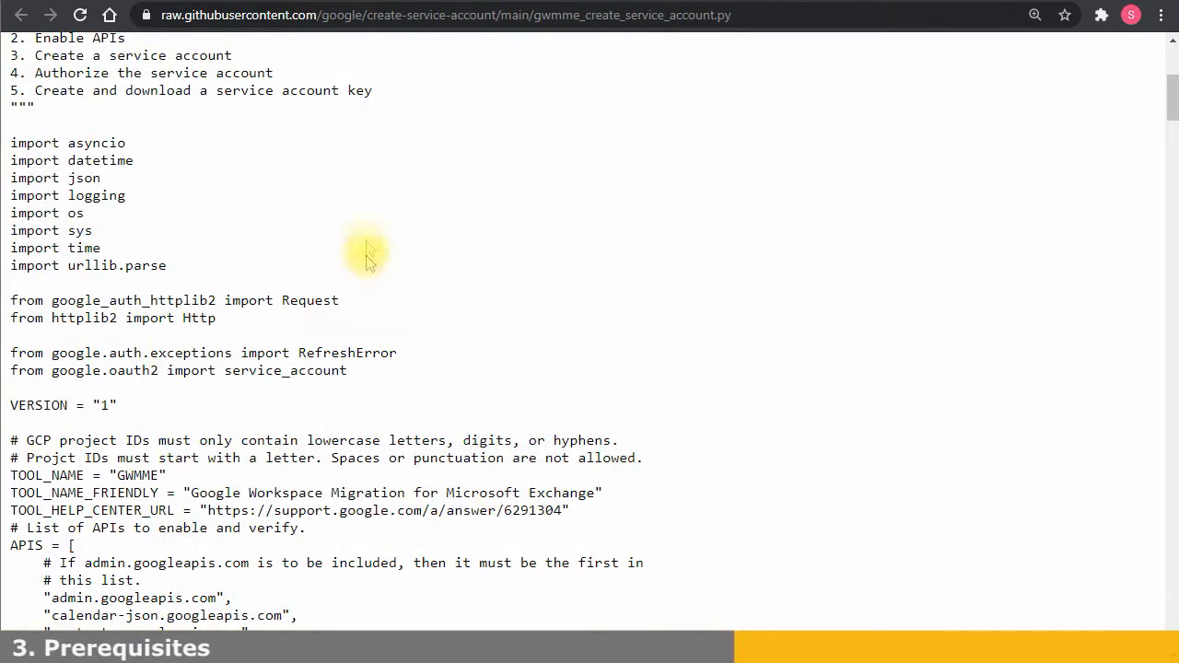
scroll(382, 294, down, 3)
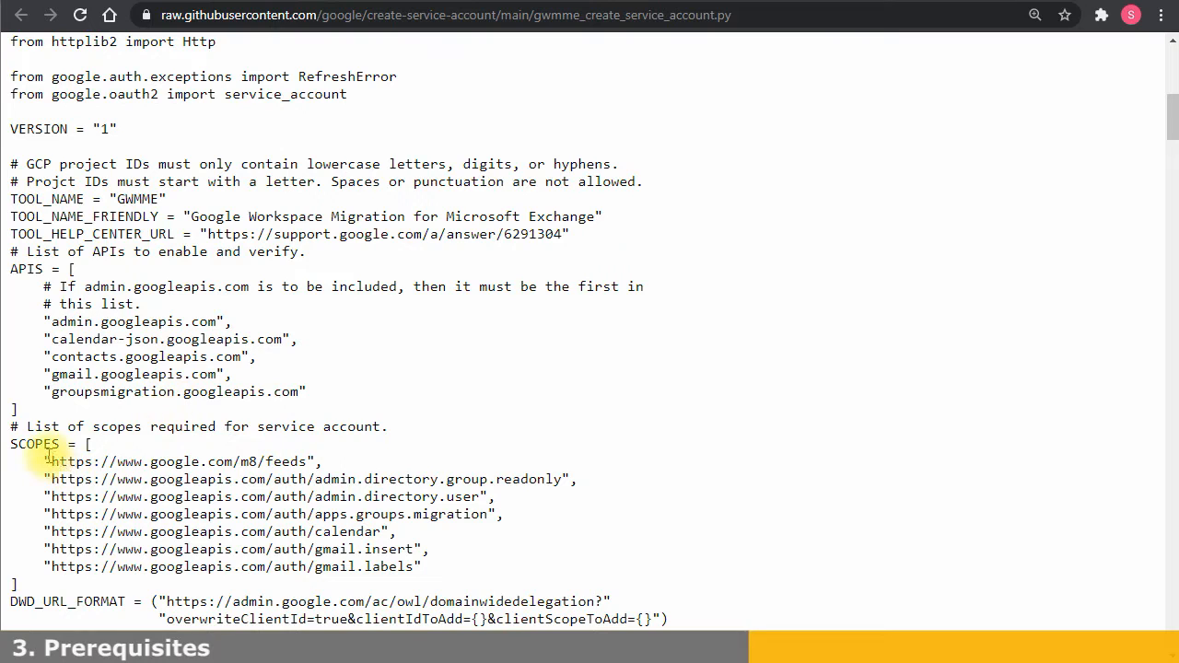
drag(44, 460, 434, 565)
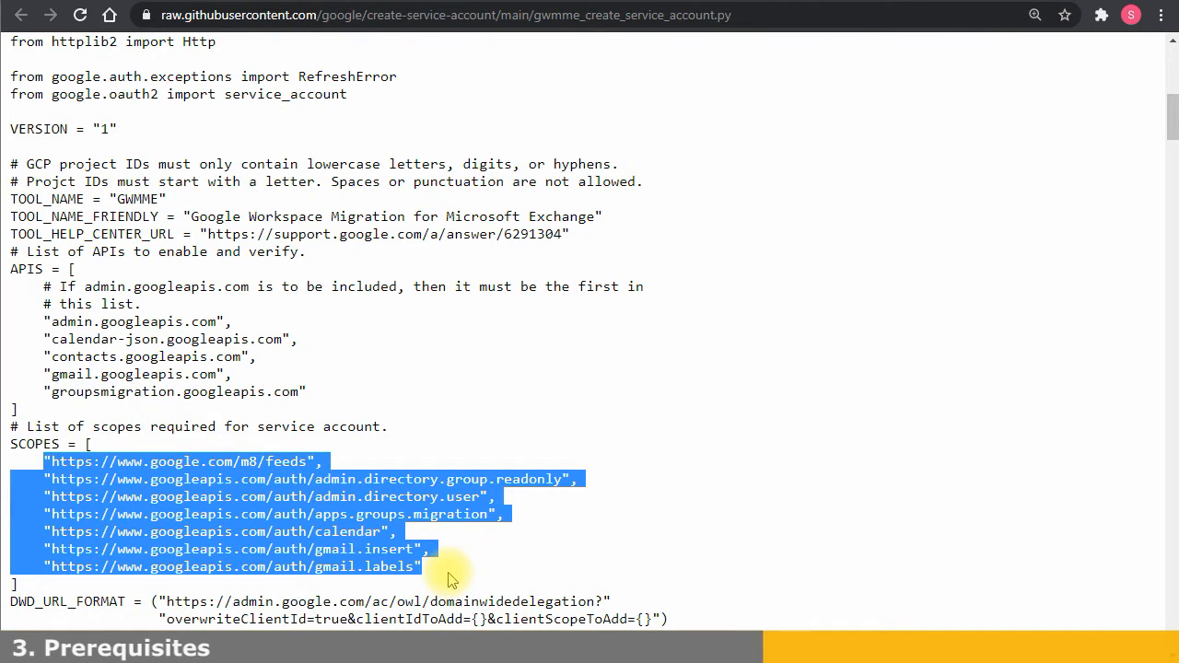
click(452, 578)
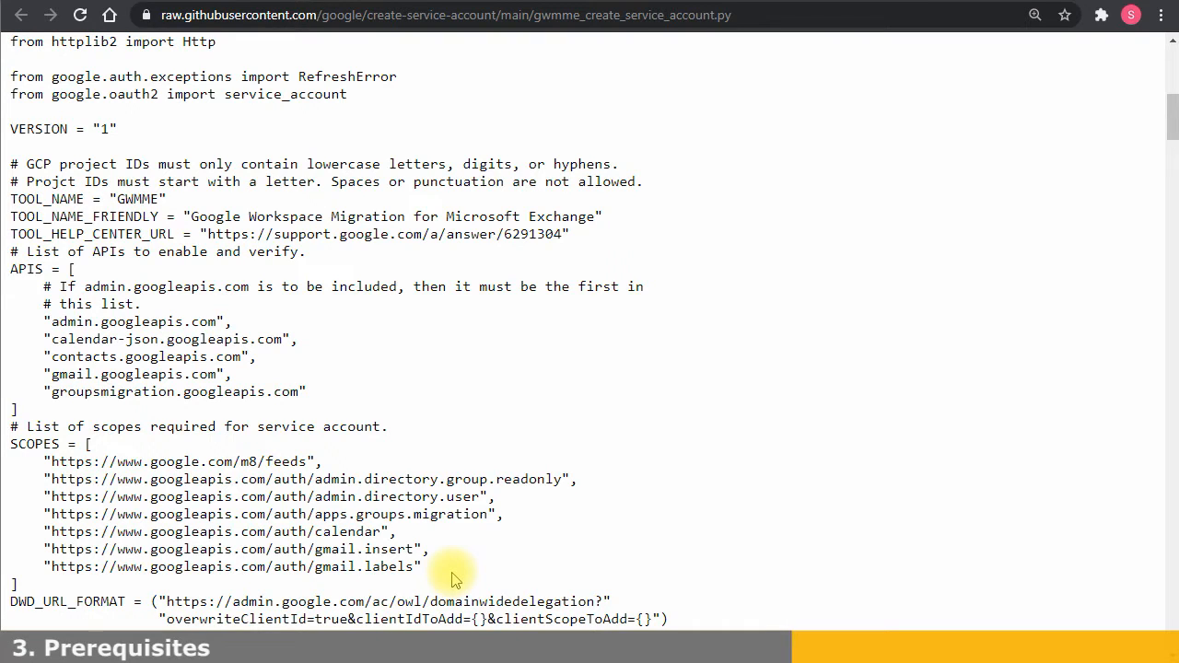
scroll(391, 449, up, 4)
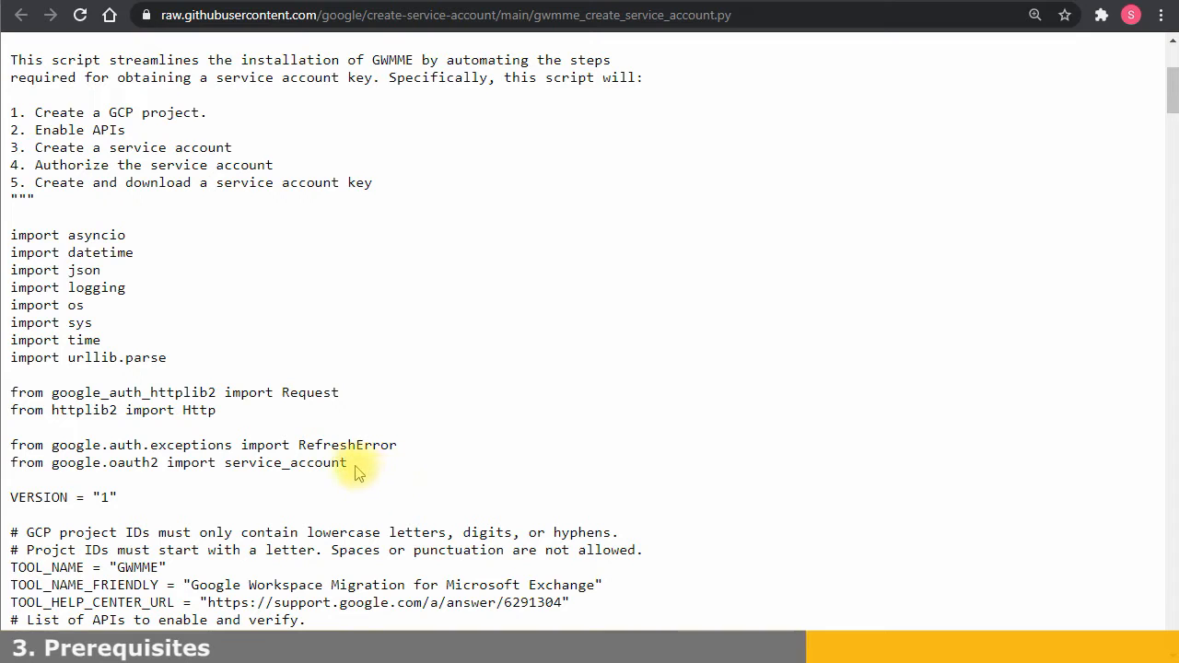
click(458, 0)
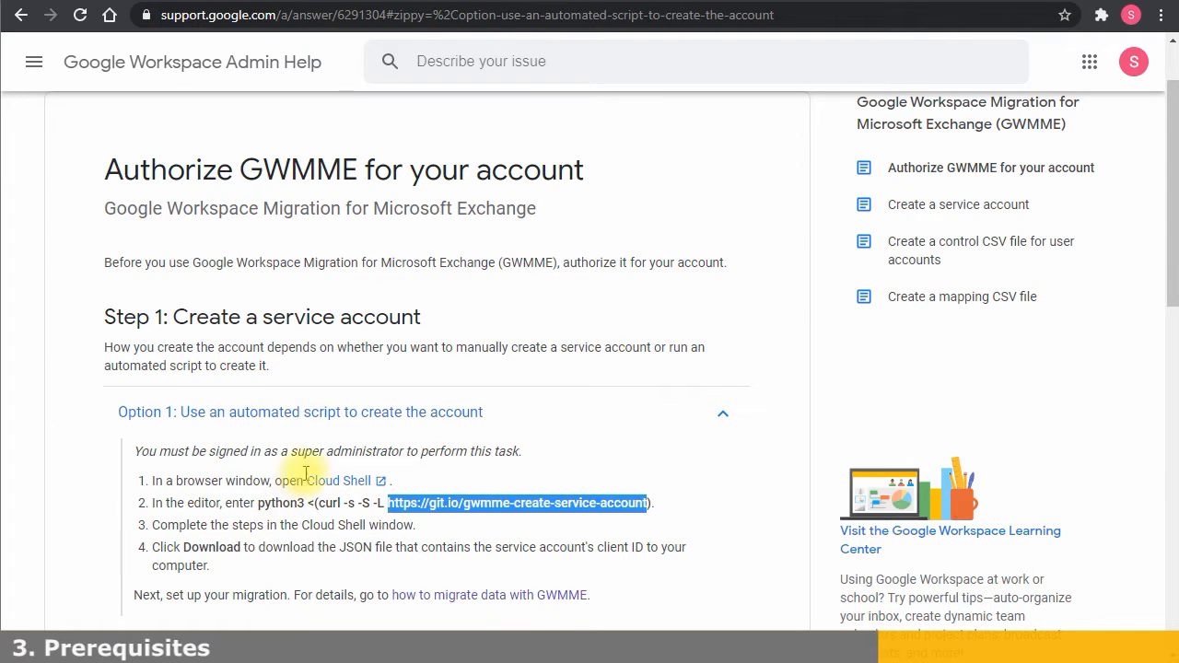
Switch to the GWMME How to topic page, then open the VM's Start menu
click(814, 5)
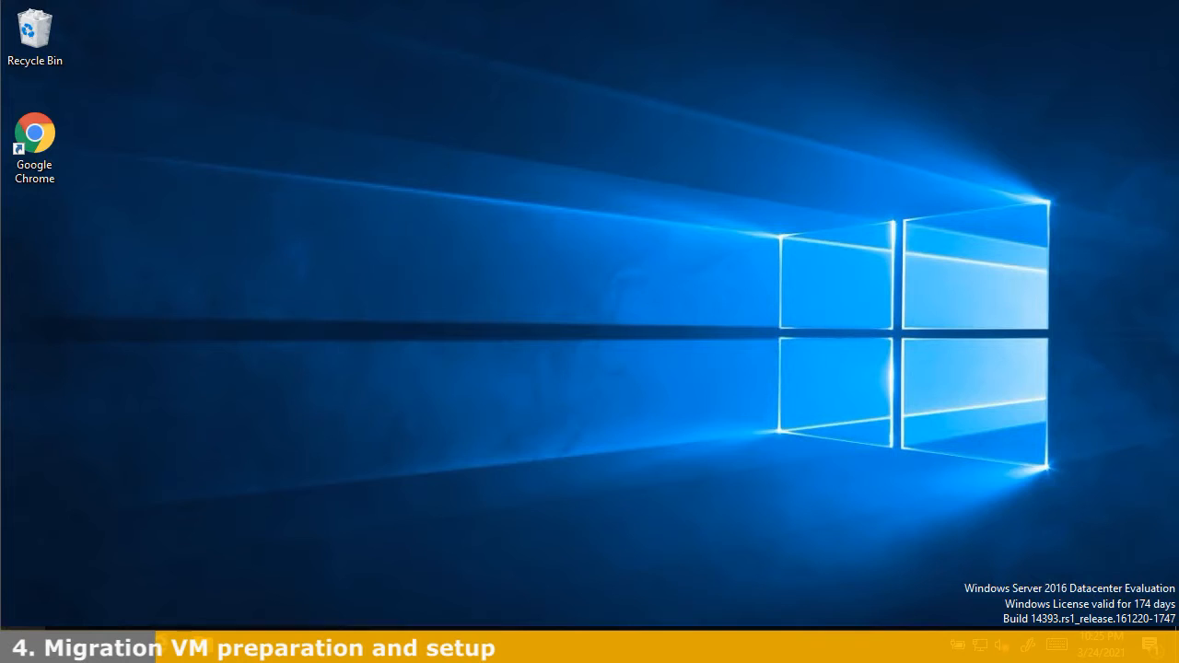
click(19, 647)
Search 'outloo' in Start and launch Outlook 2013
text(outloo)
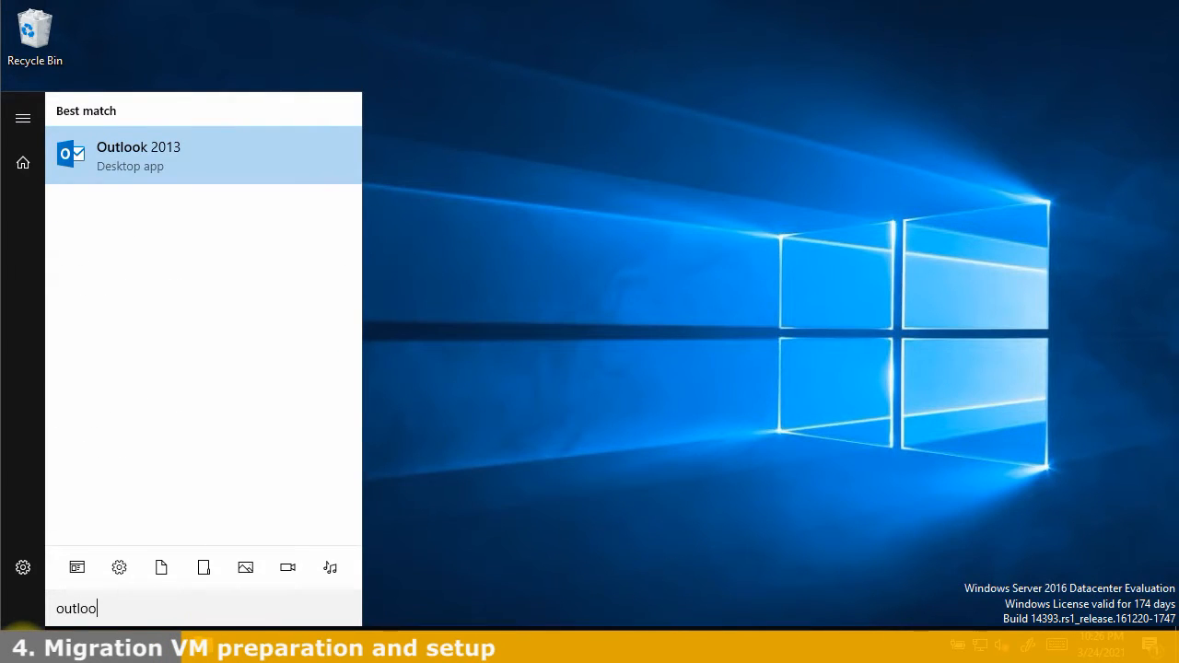
key(Return)
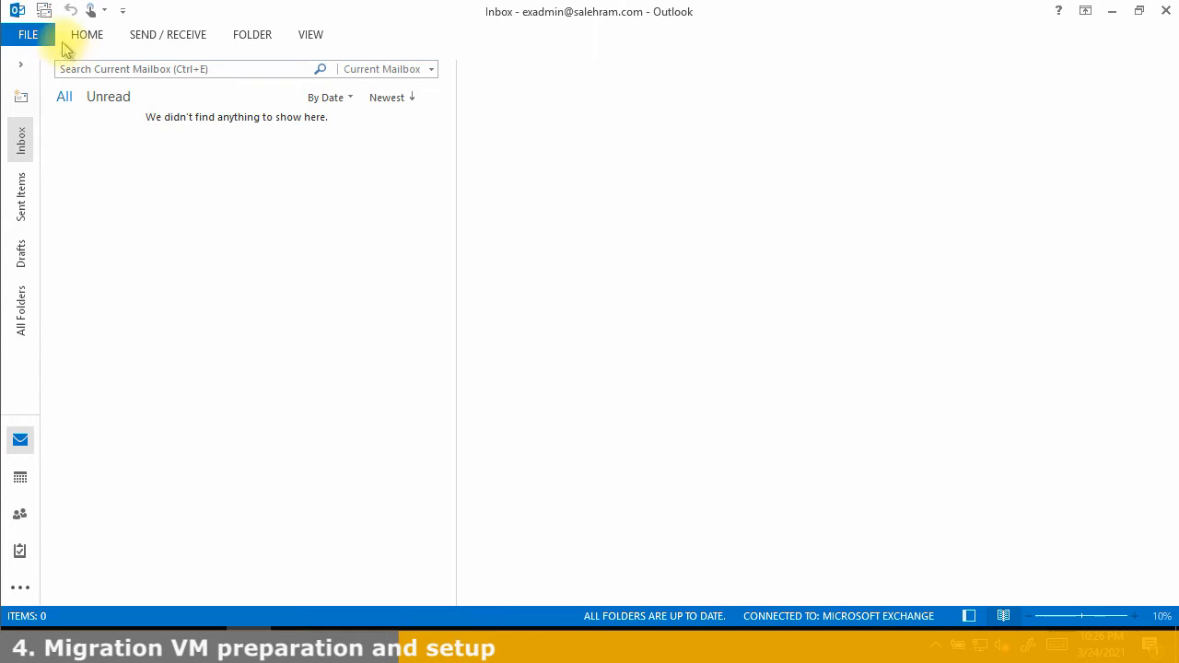
Uncheck Use Cached Exchange Mode on the Exchange account and finish the settings change
click(28, 34)
click(212, 238)
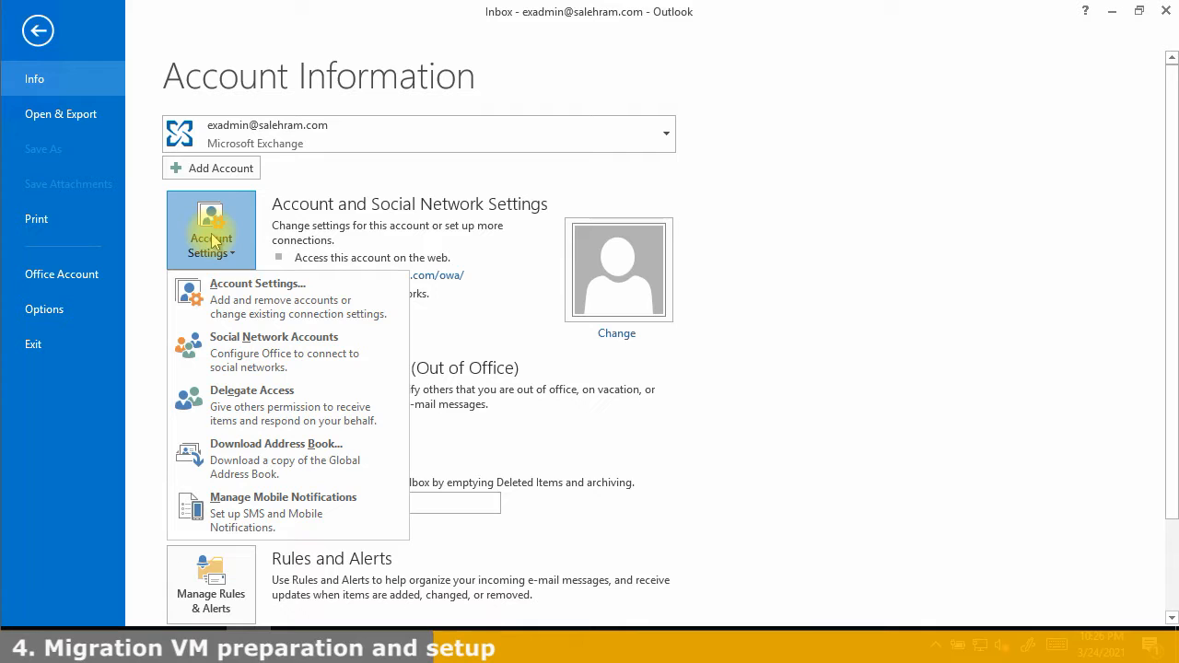
click(318, 304)
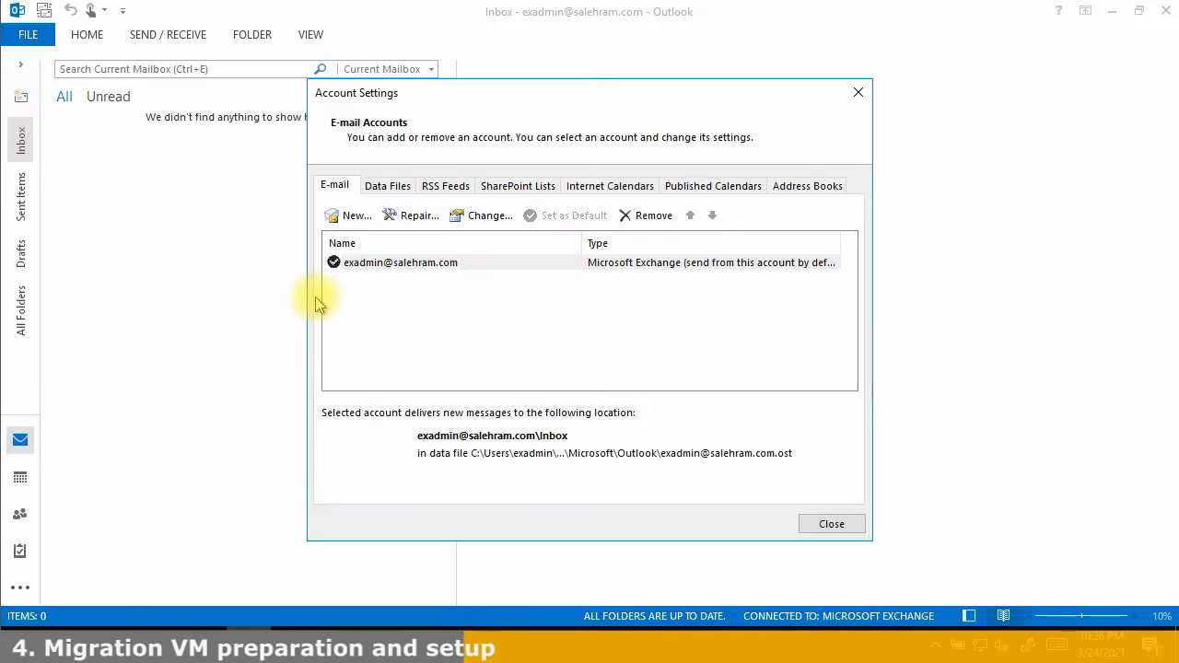
click(364, 264)
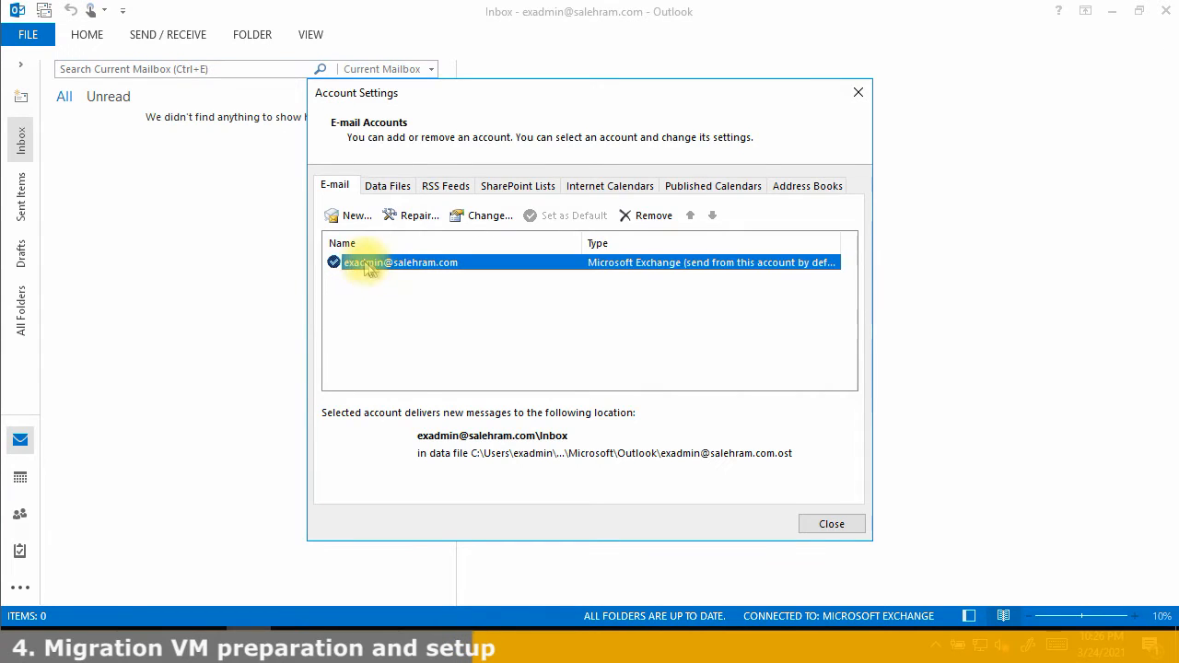
click(475, 218)
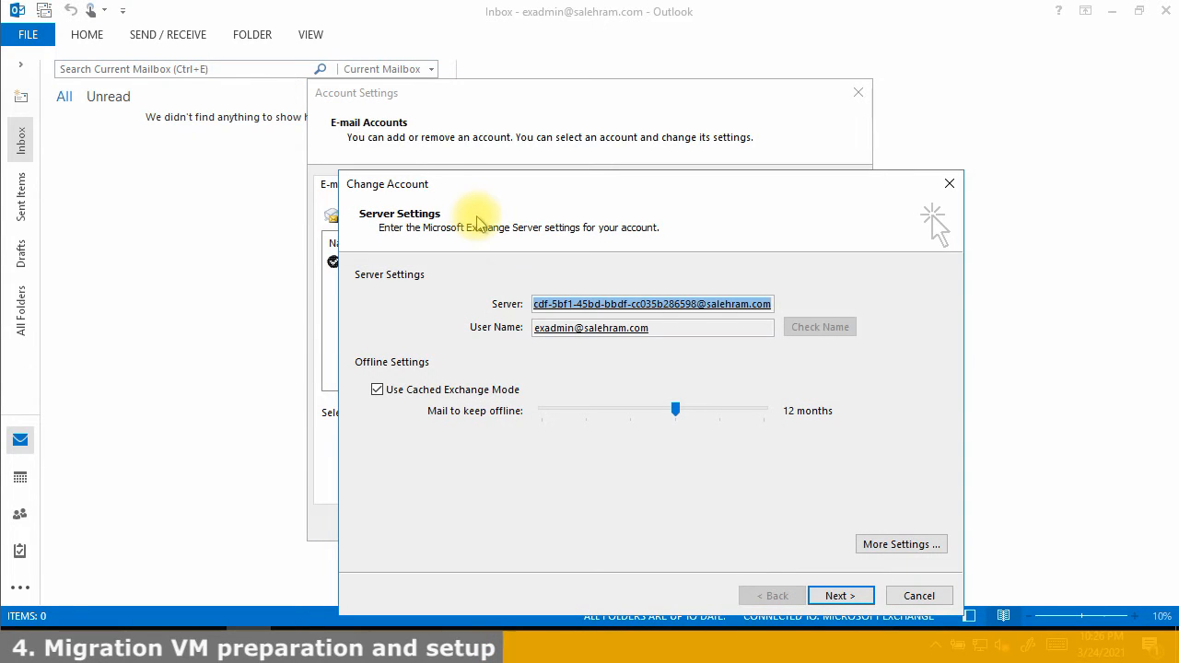
click(387, 389)
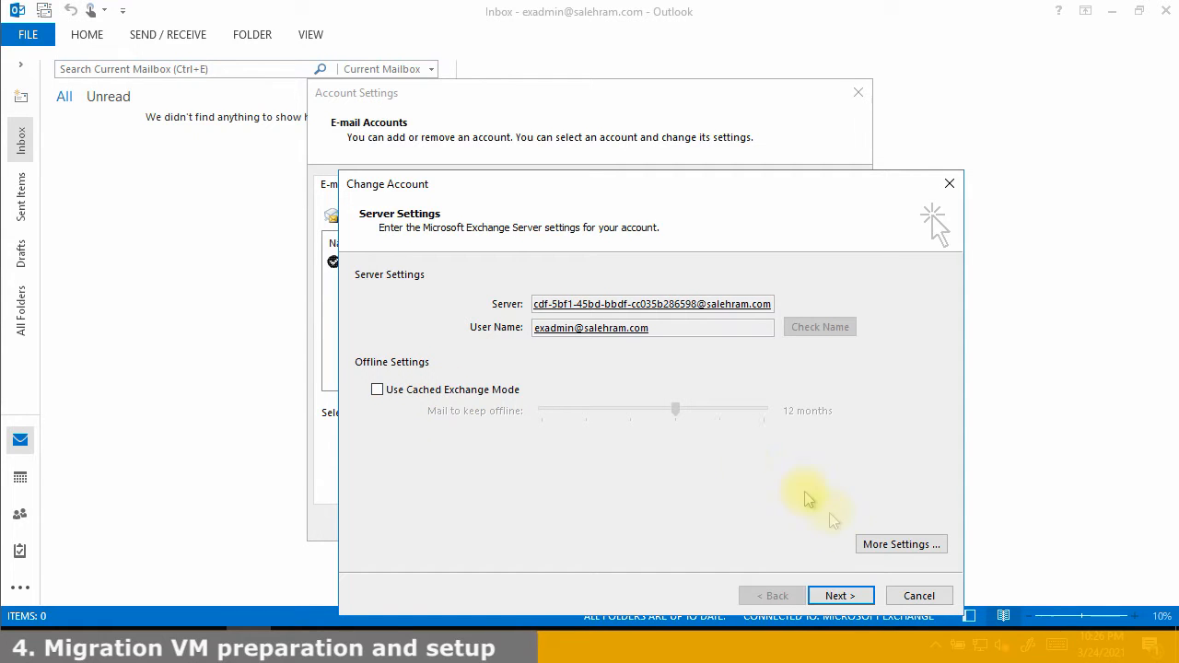
click(861, 599)
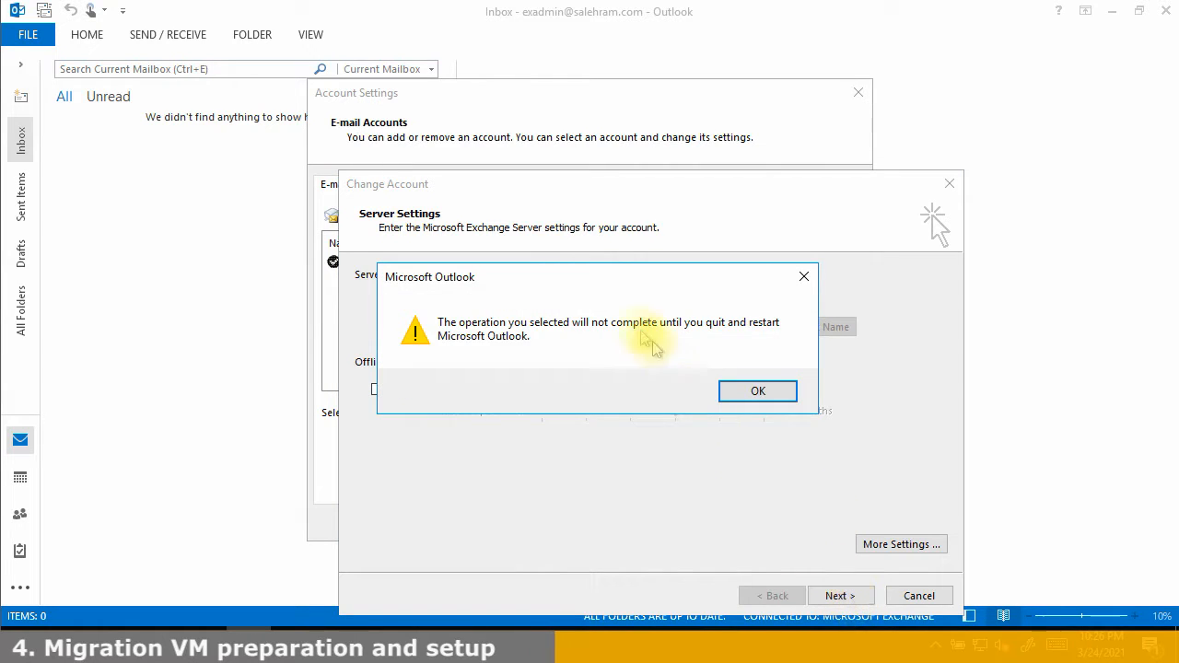
click(756, 394)
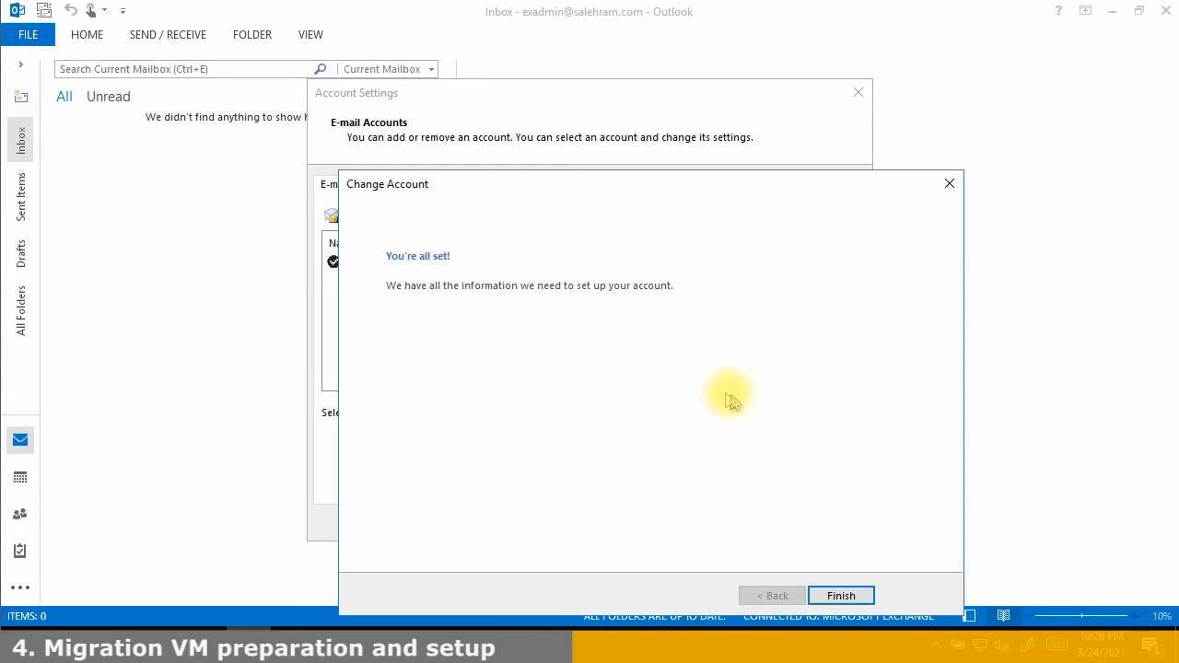
click(842, 596)
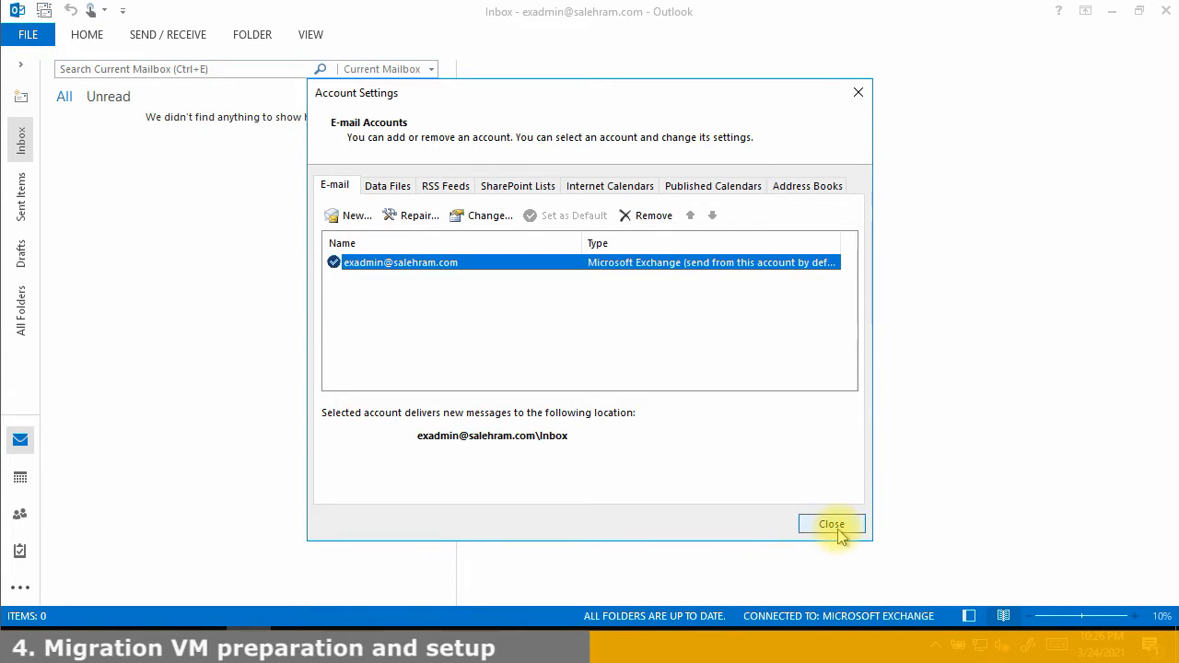
click(836, 527)
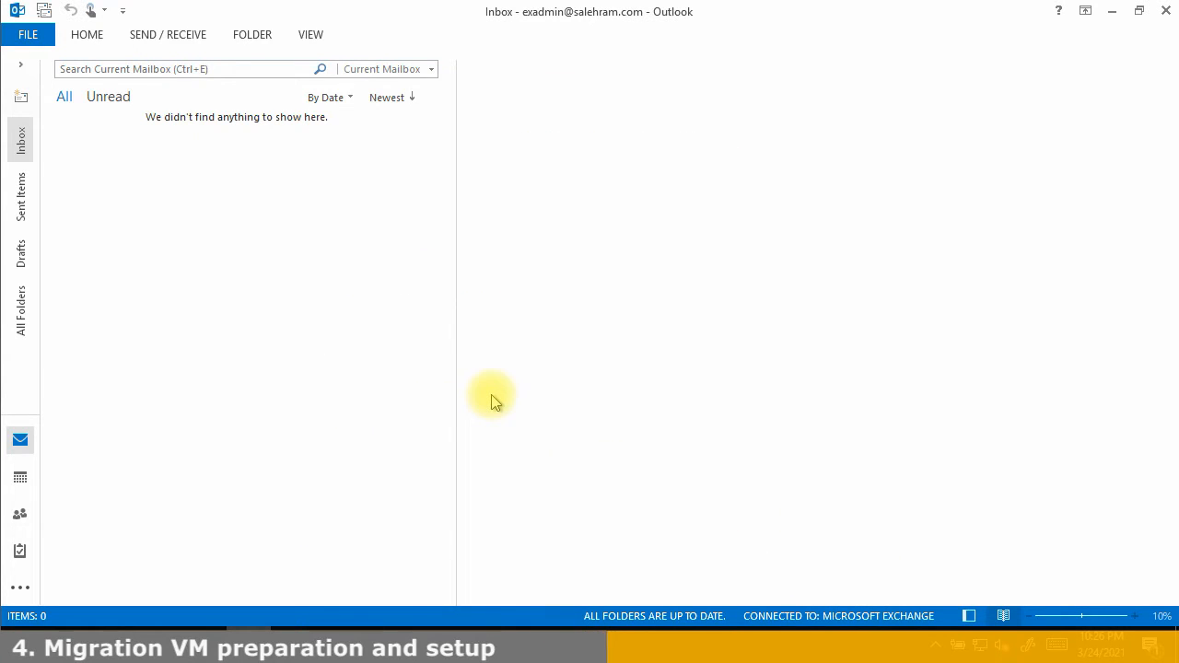
Quit Outlook, relaunch Outlook 2013 from the Microsoft Office 2013 Start group, then close it
click(1165, 11)
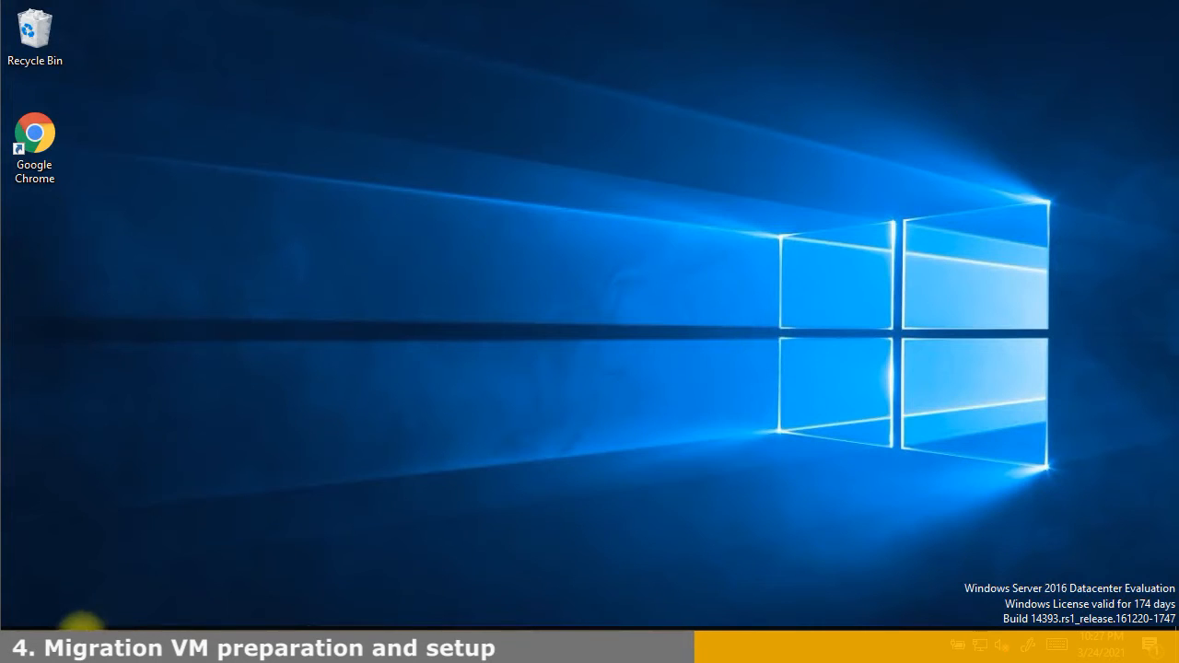
click(11, 635)
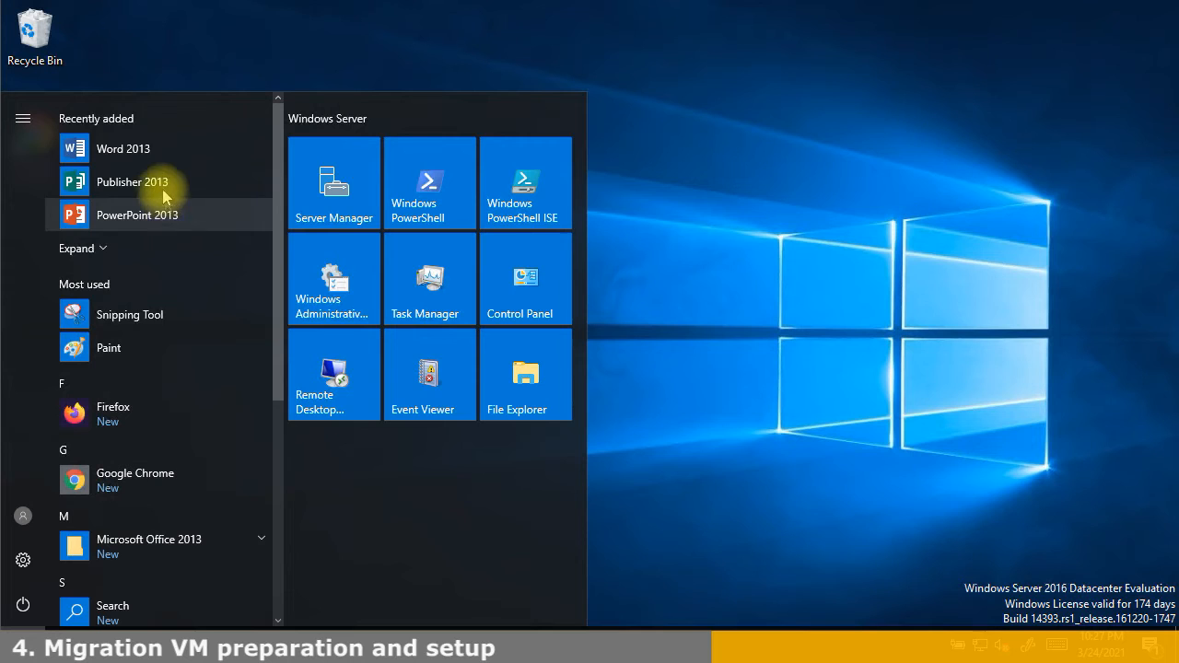
click(164, 550)
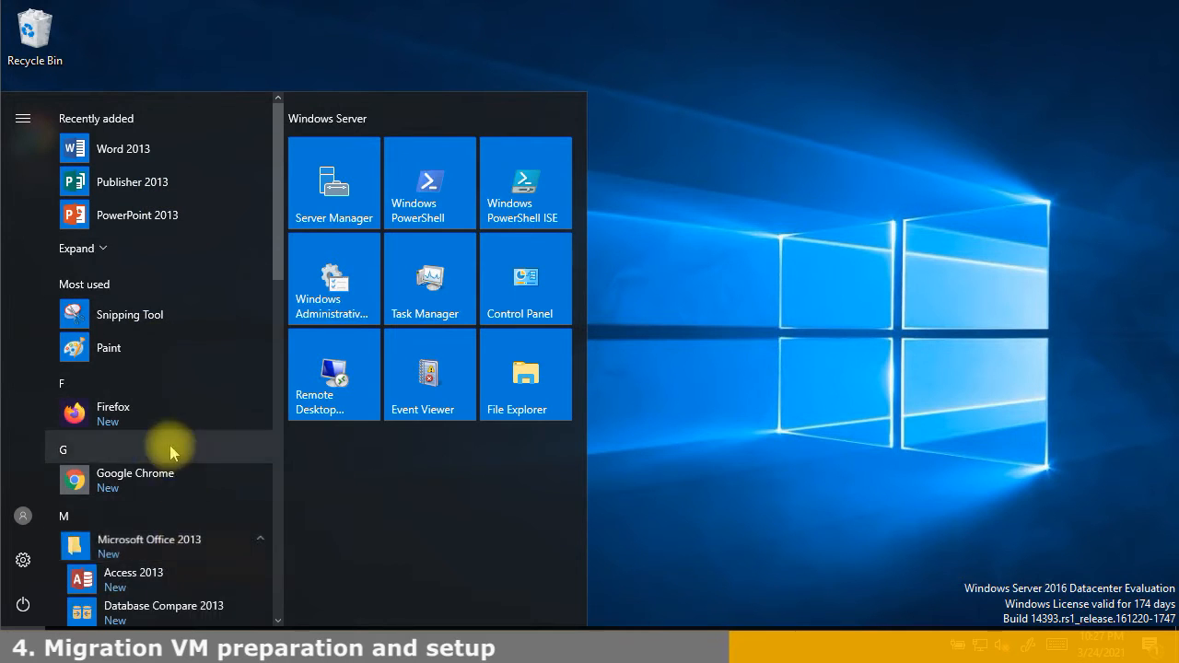
scroll(157, 381, down, 3)
scroll(158, 264, down, 4)
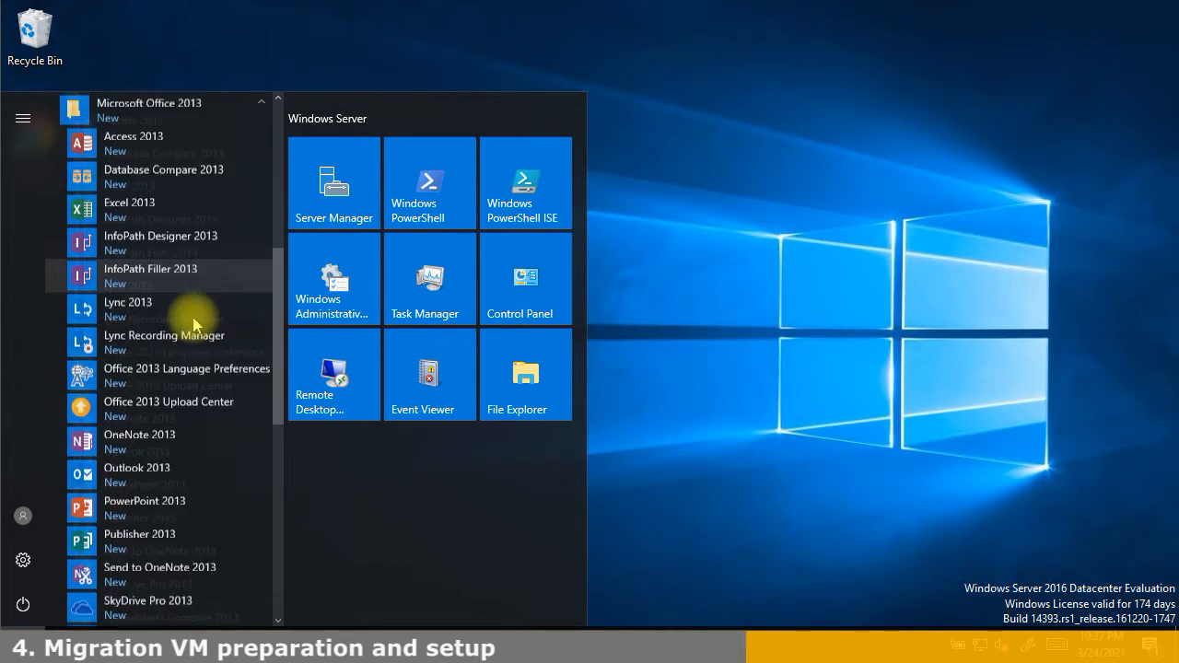
click(176, 348)
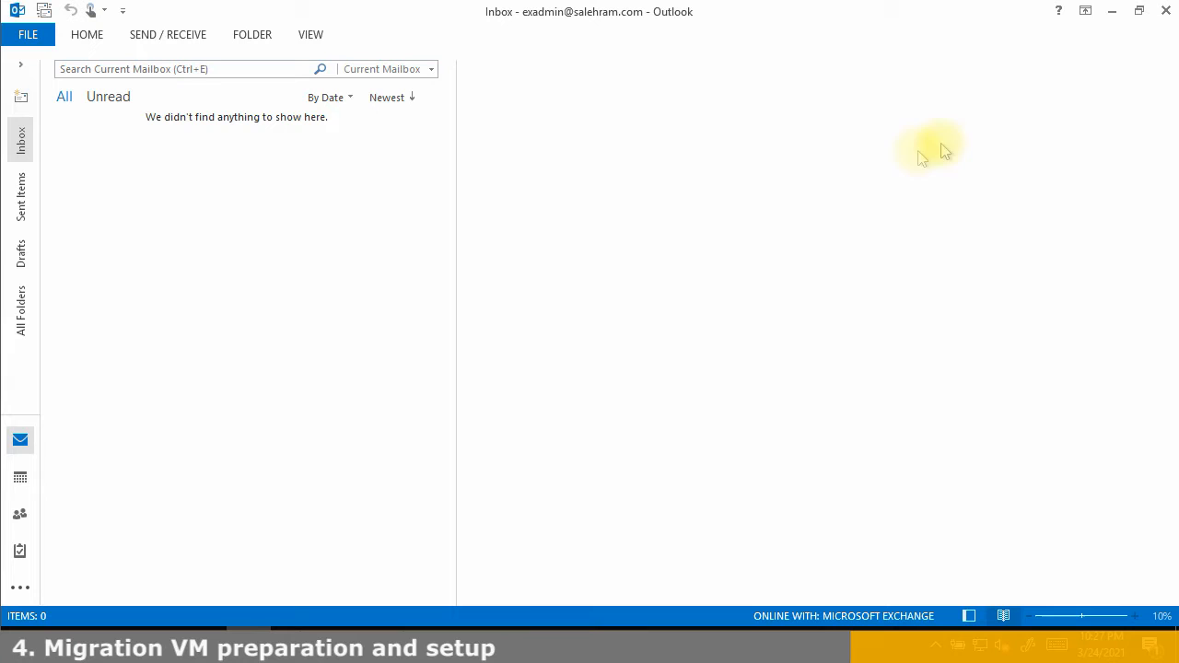
click(1166, 13)
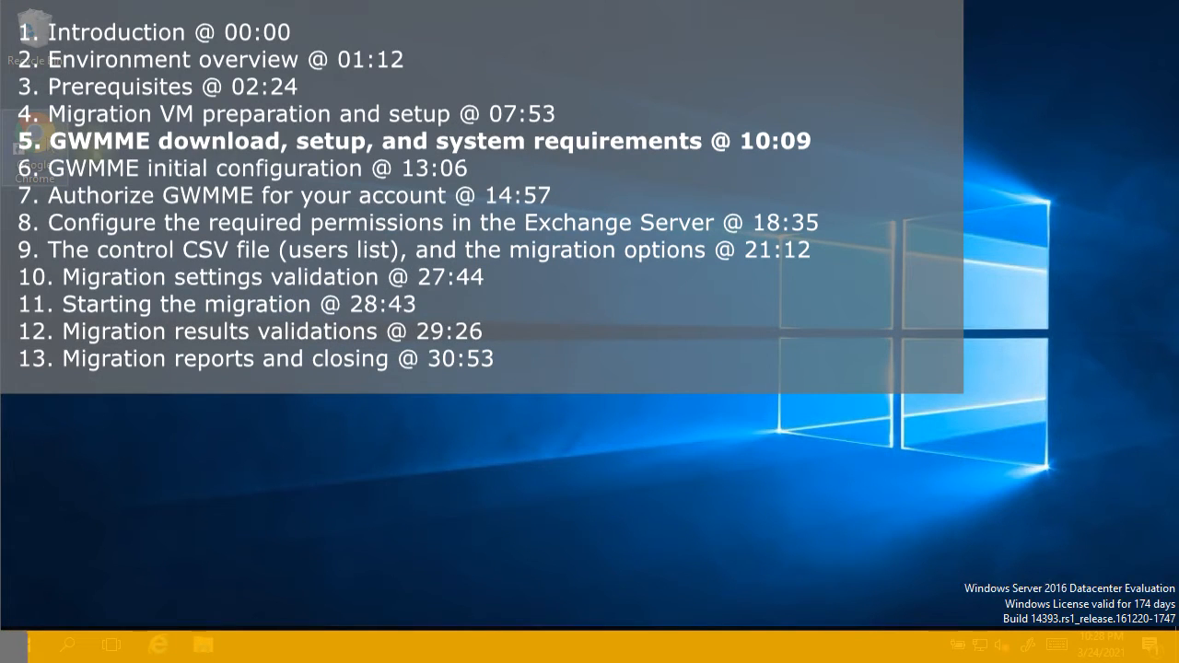
Launch Chrome, search 'gwmme download', and open the tools.google.com GWMME download page
double_click(36, 140)
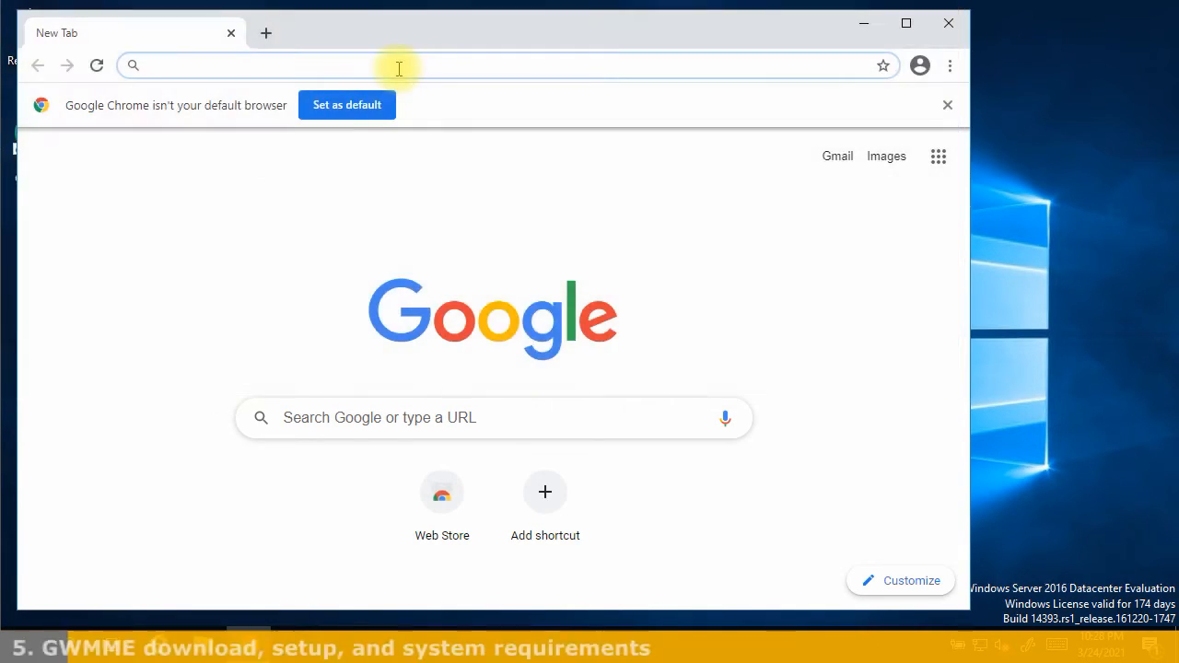
text(gwmme )
text(download&oq=gwmme&aqs=chrome.0.69i59j69i57j0i10l2j0j0i10l2j69i60.5376j0j7&sourcei...)
key(Return)
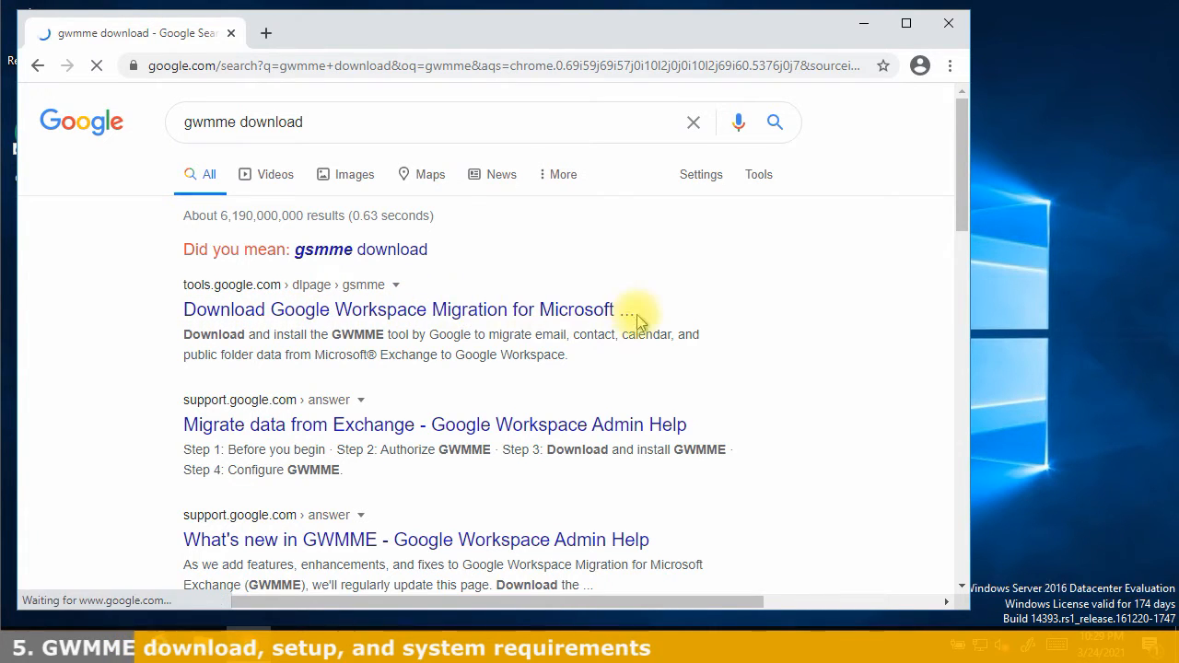
click(394, 319)
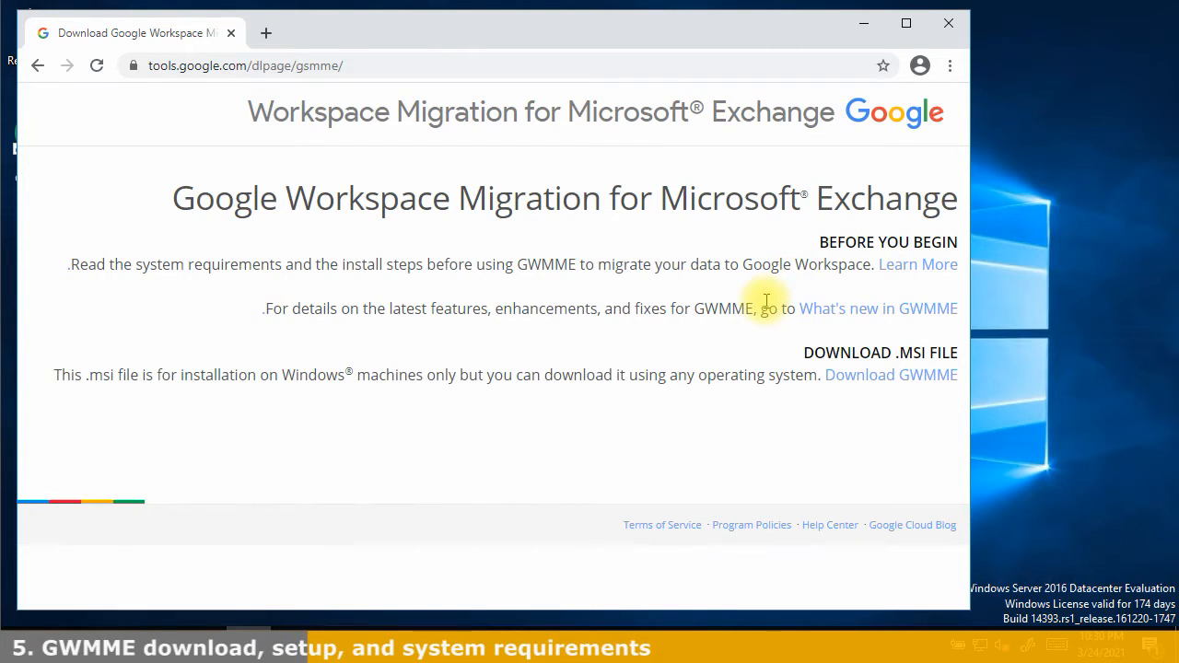
click(894, 383)
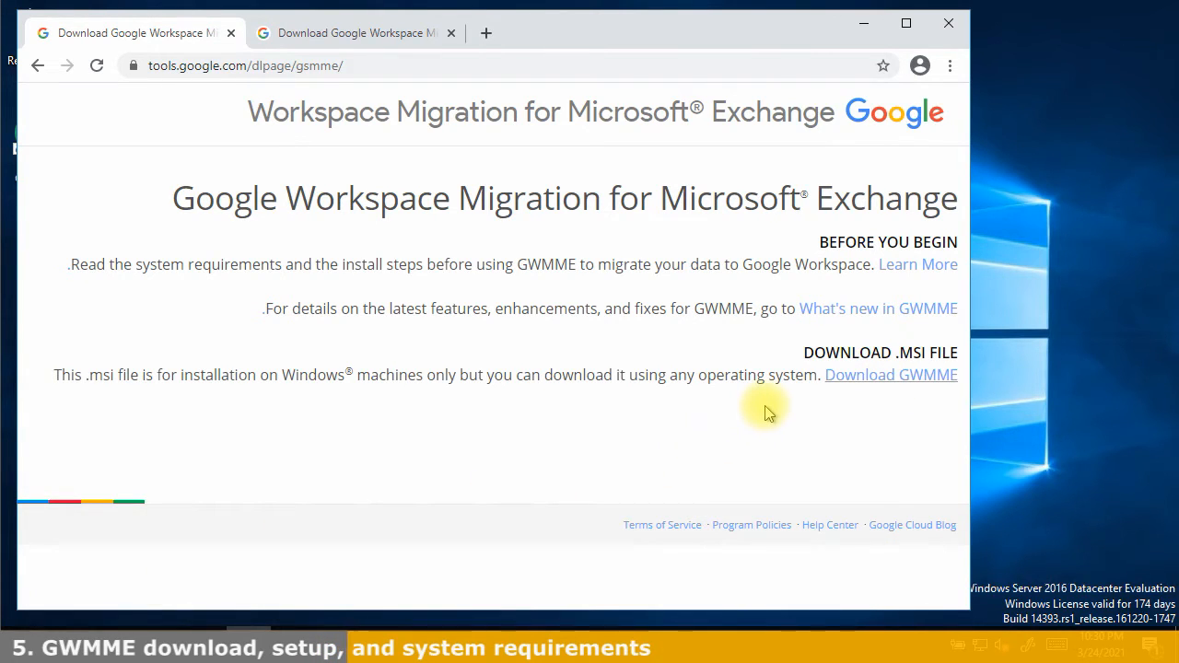
click(904, 271)
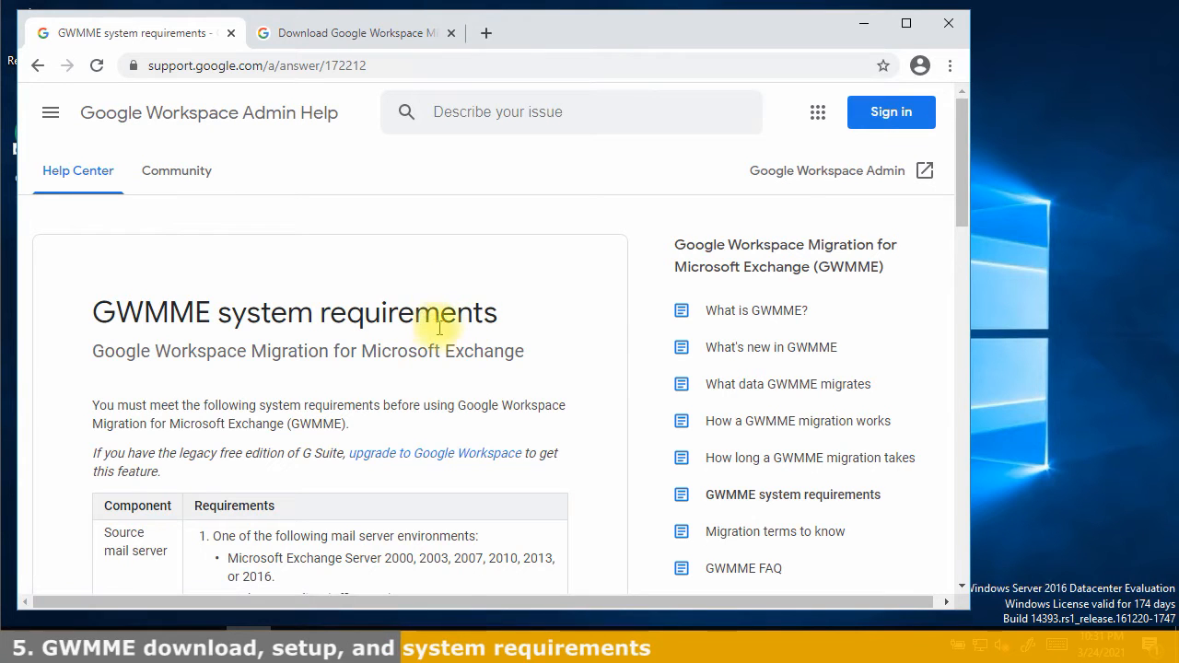
scroll(541, 330, down, 3)
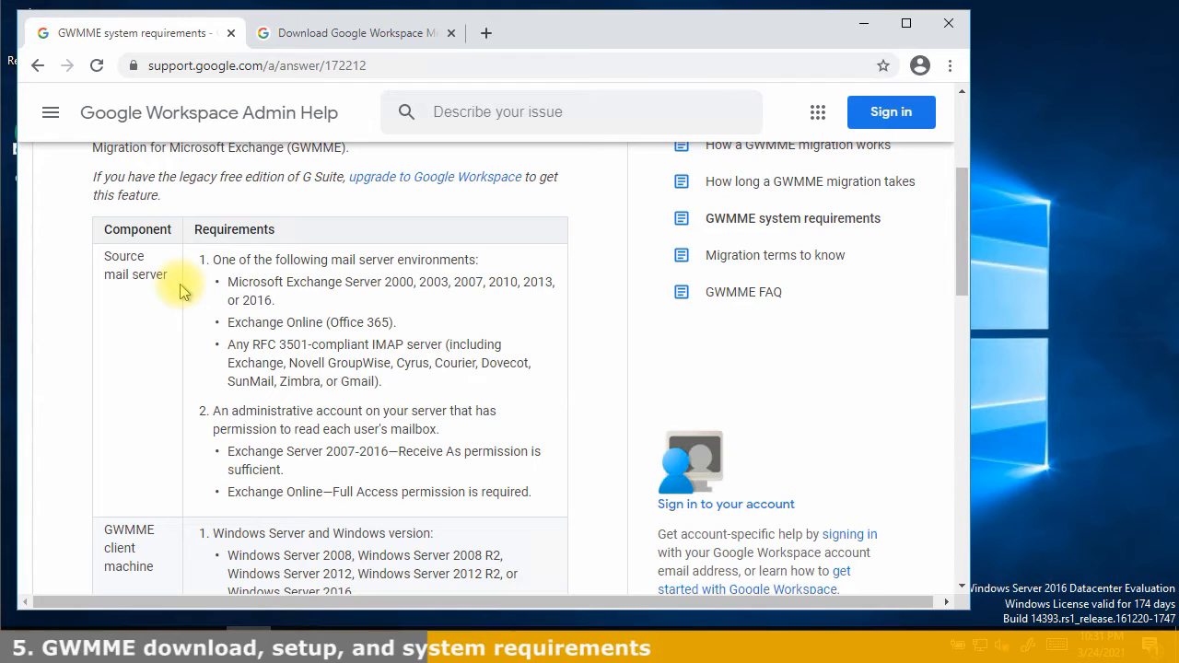
scroll(182, 291, down, 1)
scroll(181, 291, down, 1)
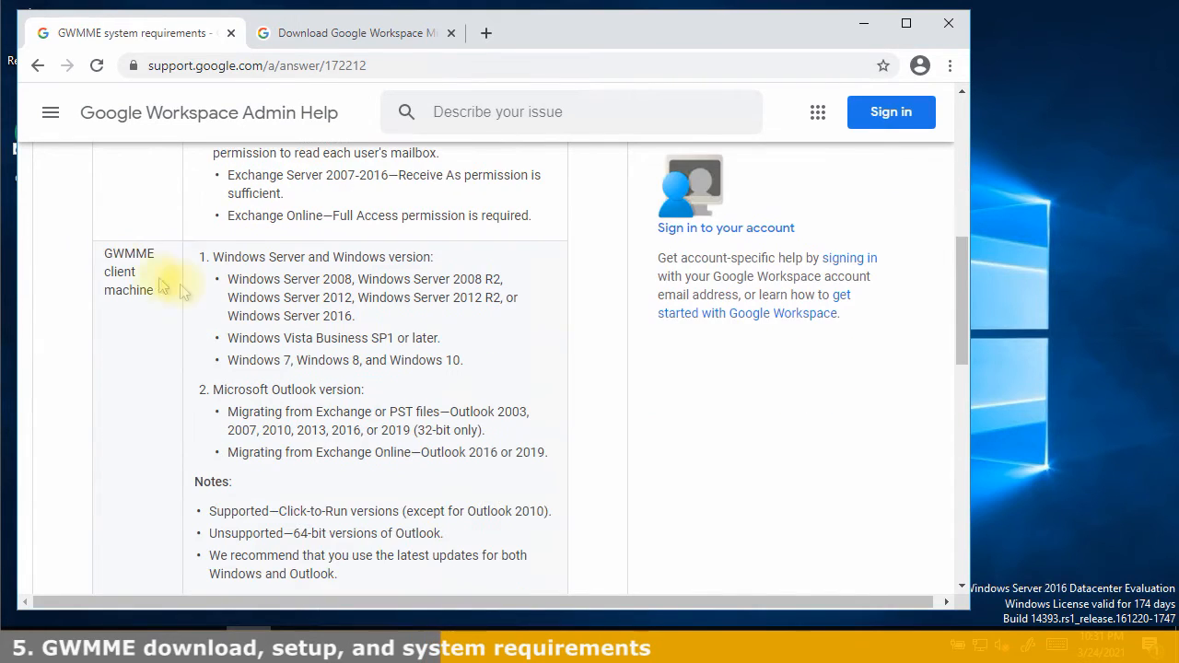
drag(104, 245, 540, 485)
click(634, 478)
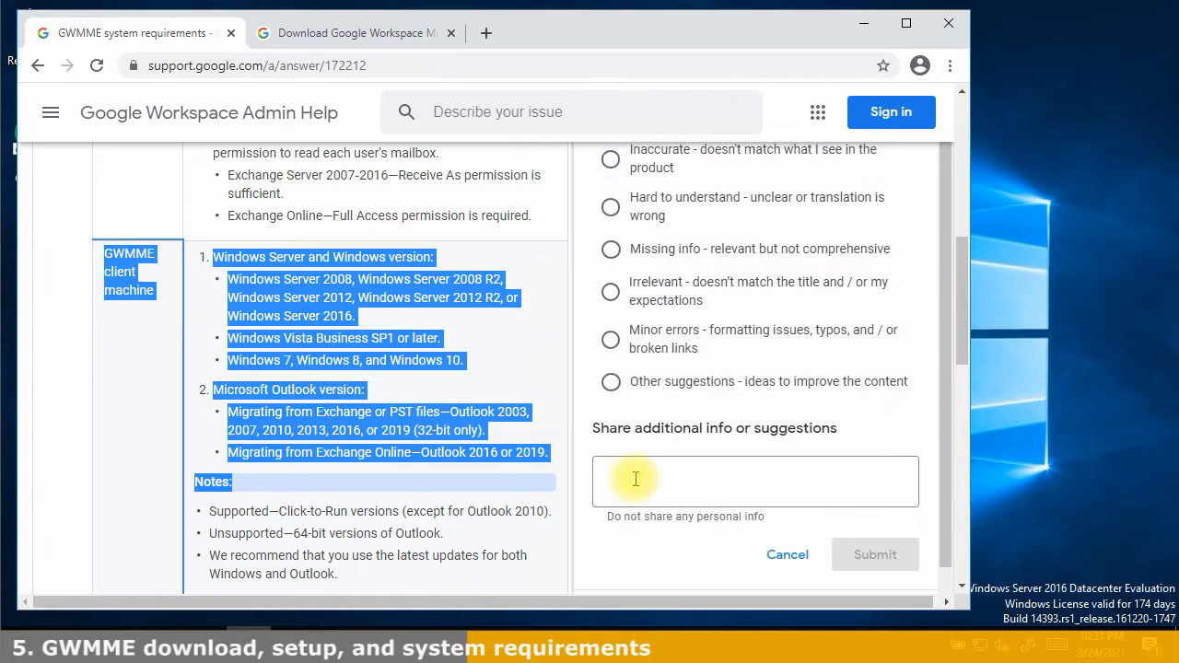
click(215, 373)
scroll(216, 373, down, 1)
drag(195, 387, 386, 496)
click(387, 495)
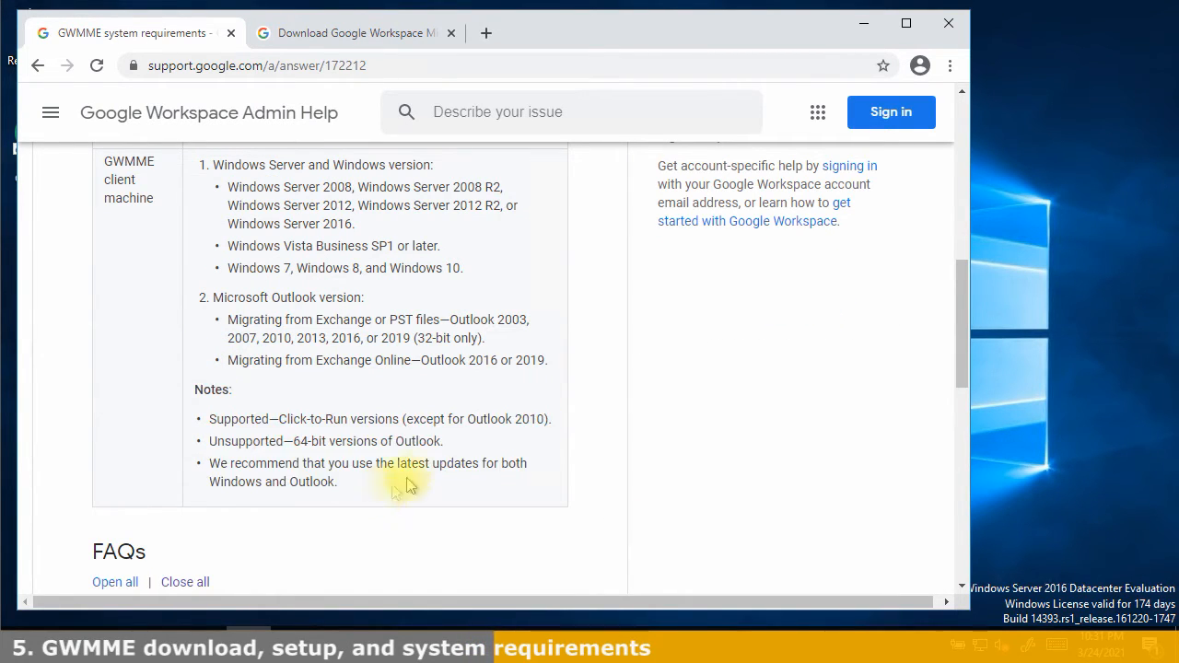
drag(445, 442, 283, 442)
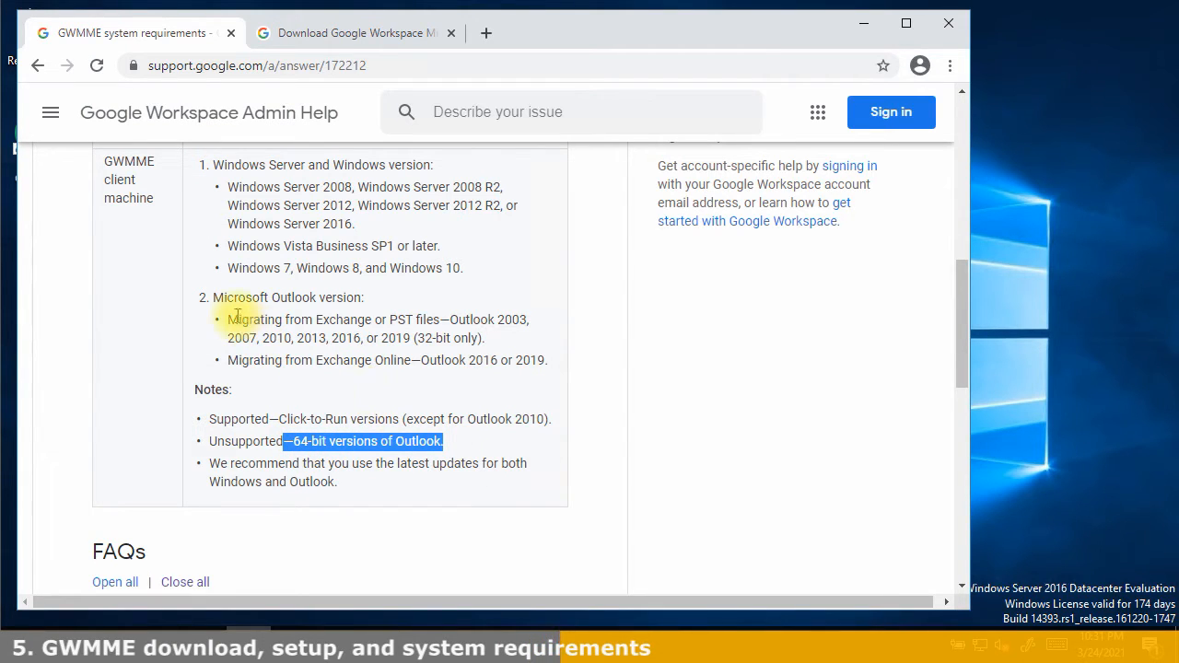
drag(232, 321, 557, 359)
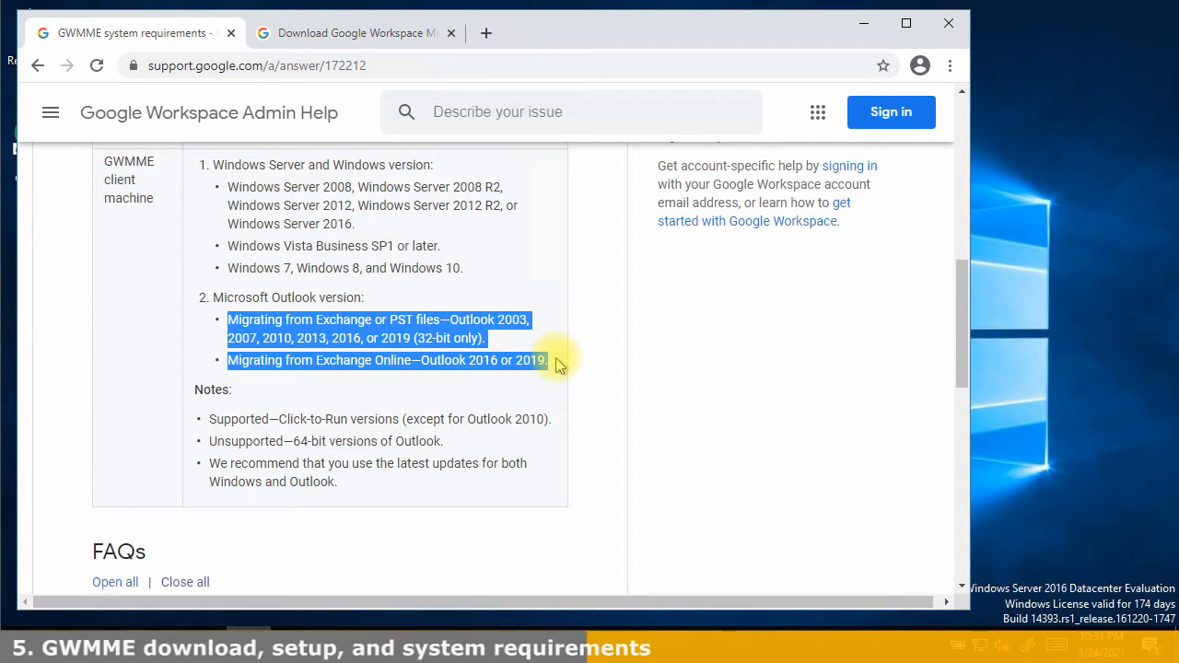
click(534, 339)
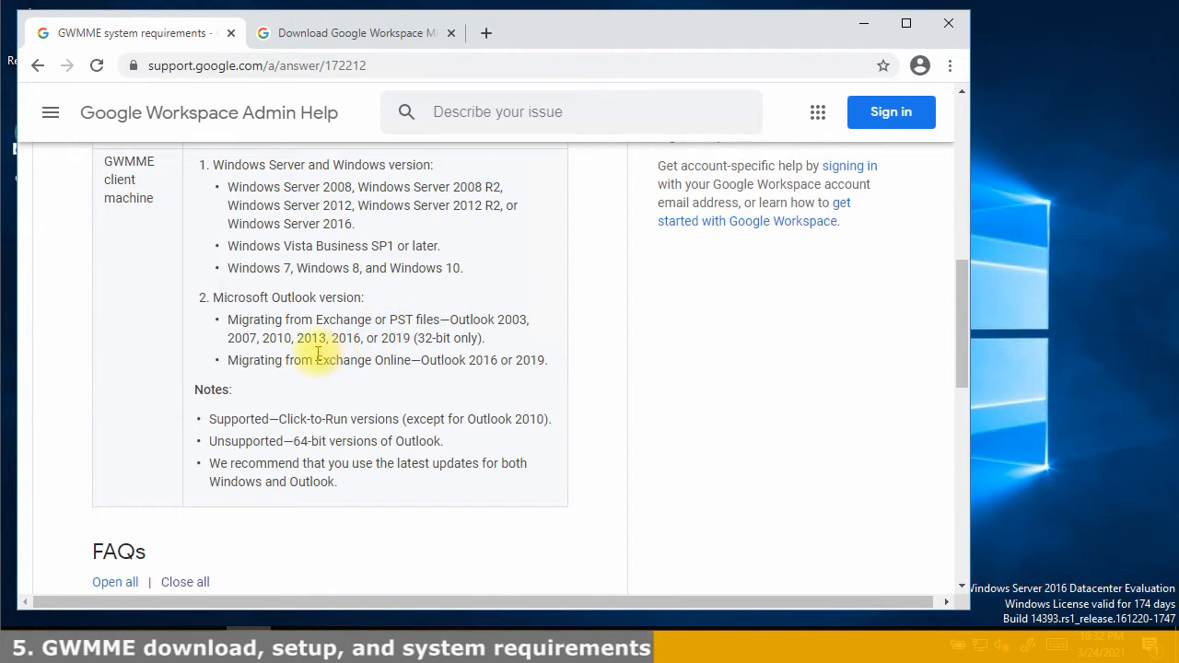
drag(318, 360, 541, 364)
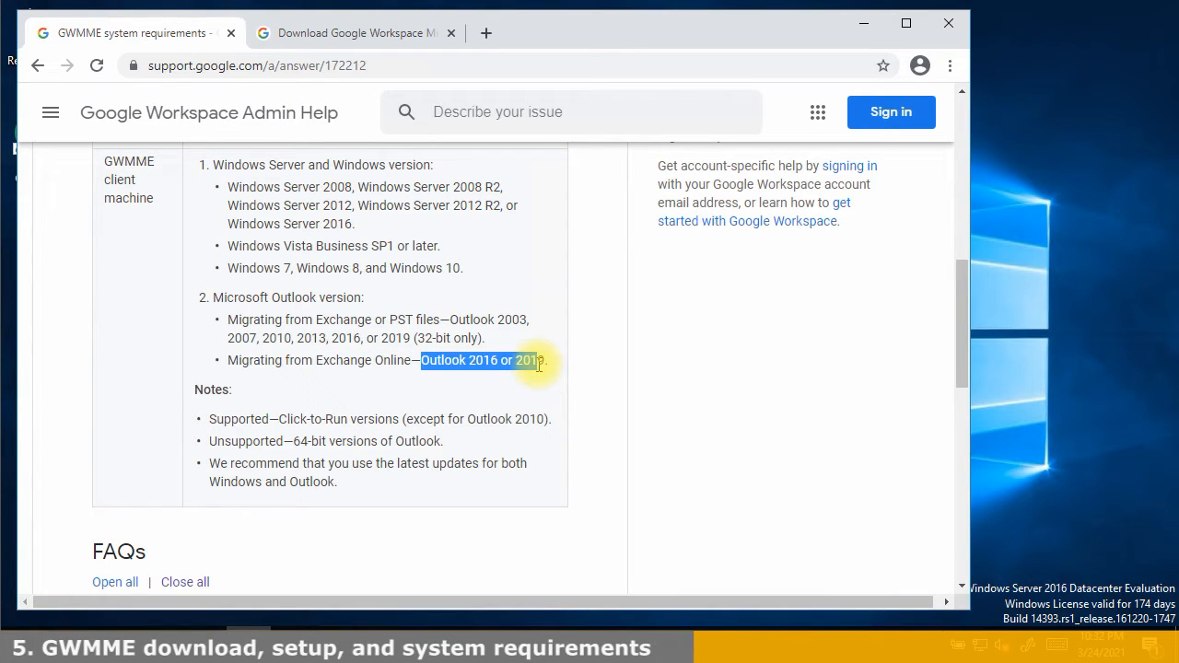
click(532, 361)
scroll(523, 358, up, 2)
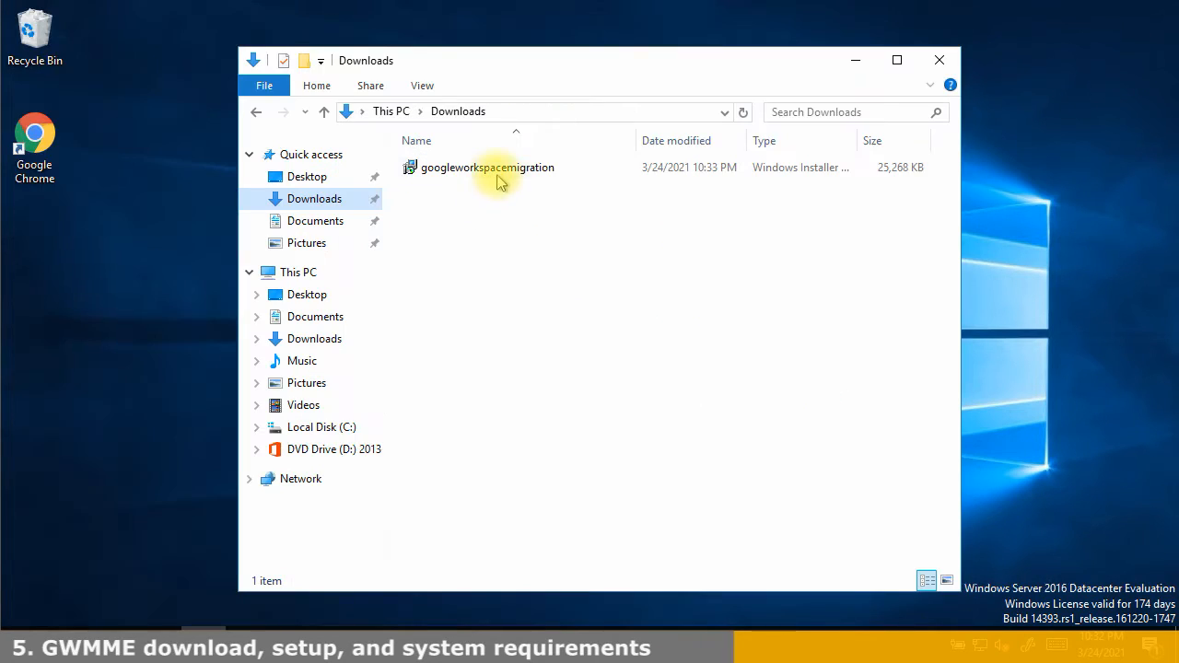
Run the googleworkspacemigration installer past the security and UAC prompts, confirm completion, and close Downloads
click(498, 175)
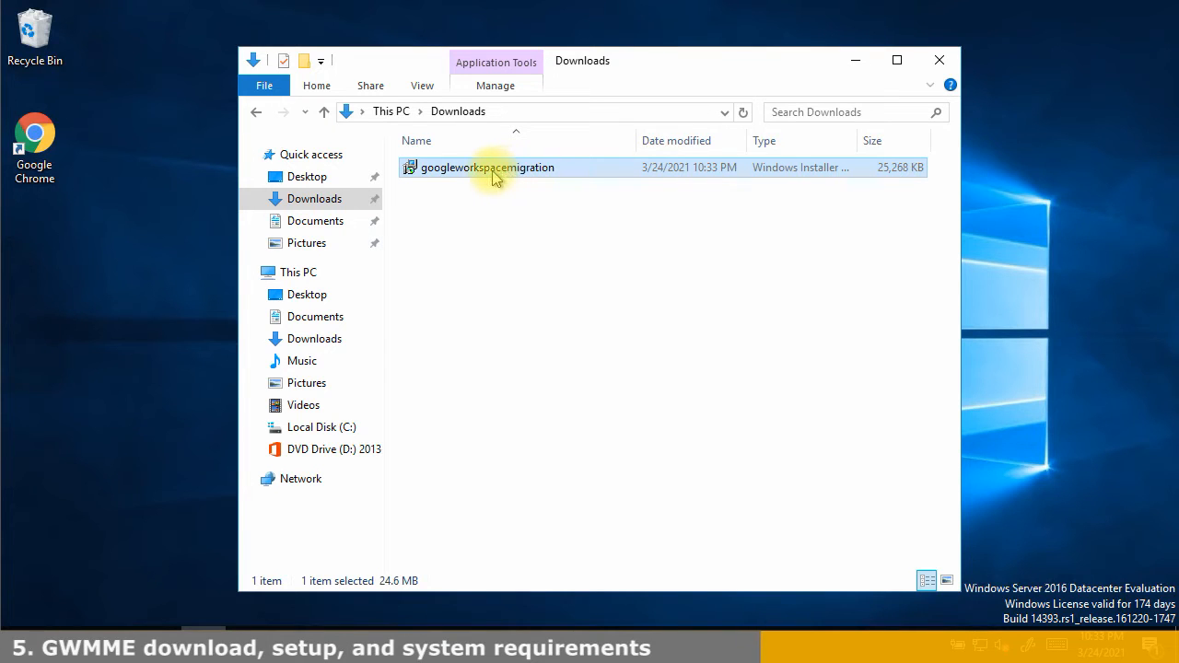
double_click(494, 177)
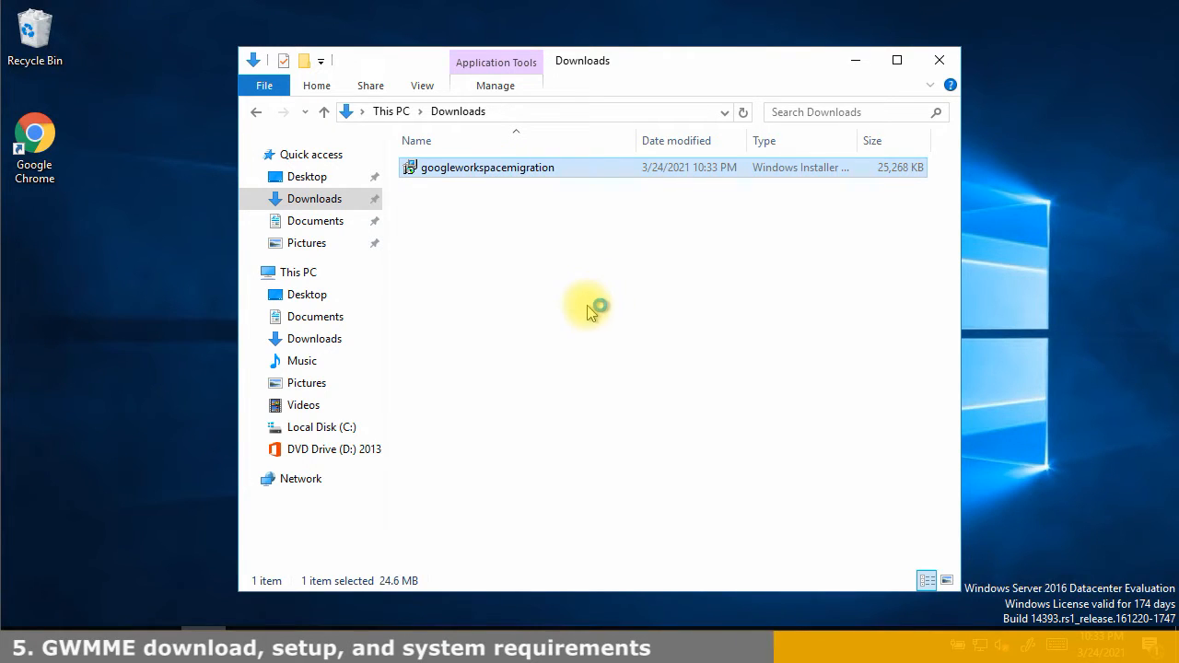
click(652, 342)
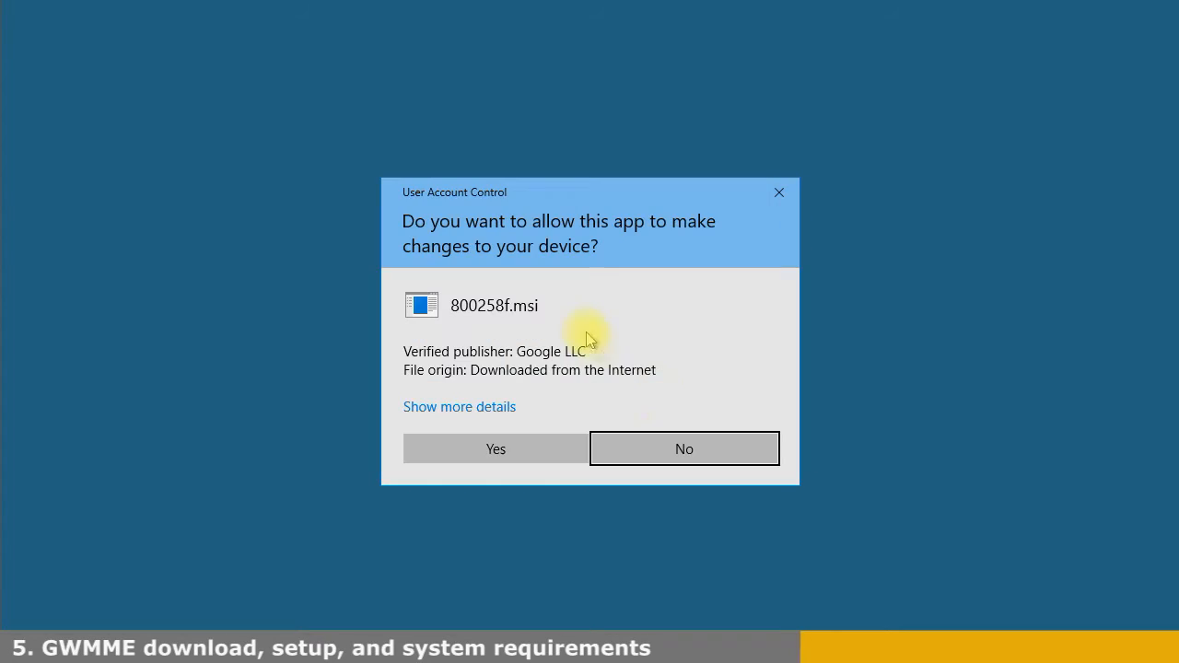
click(550, 452)
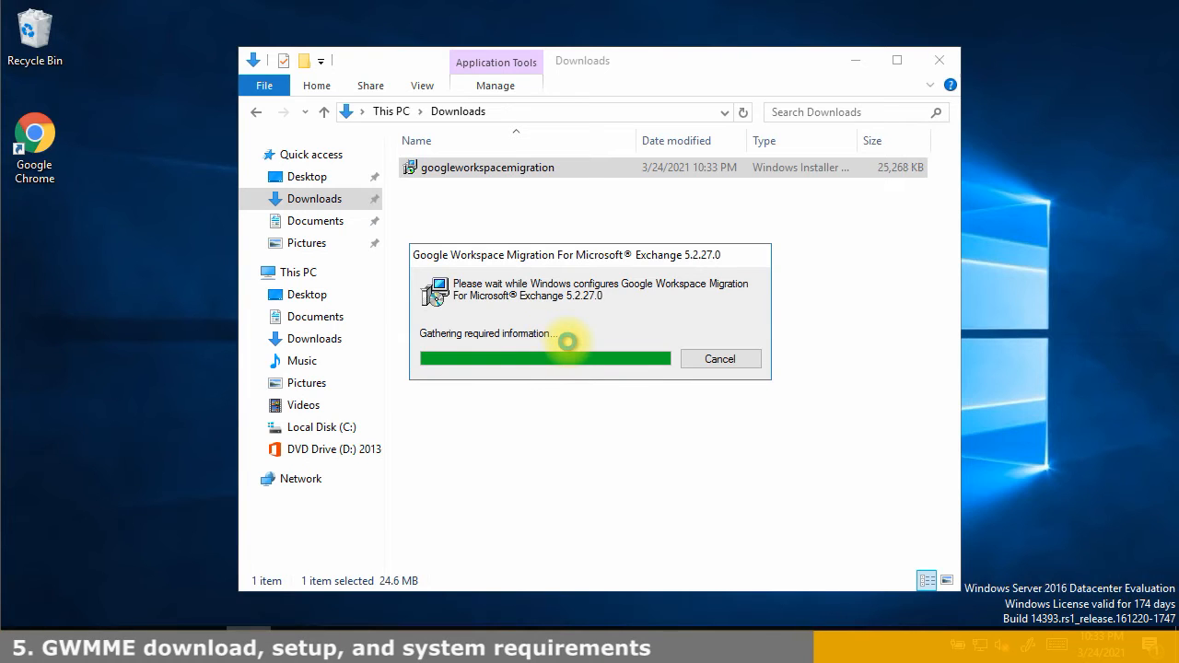
drag(543, 259, 514, 410)
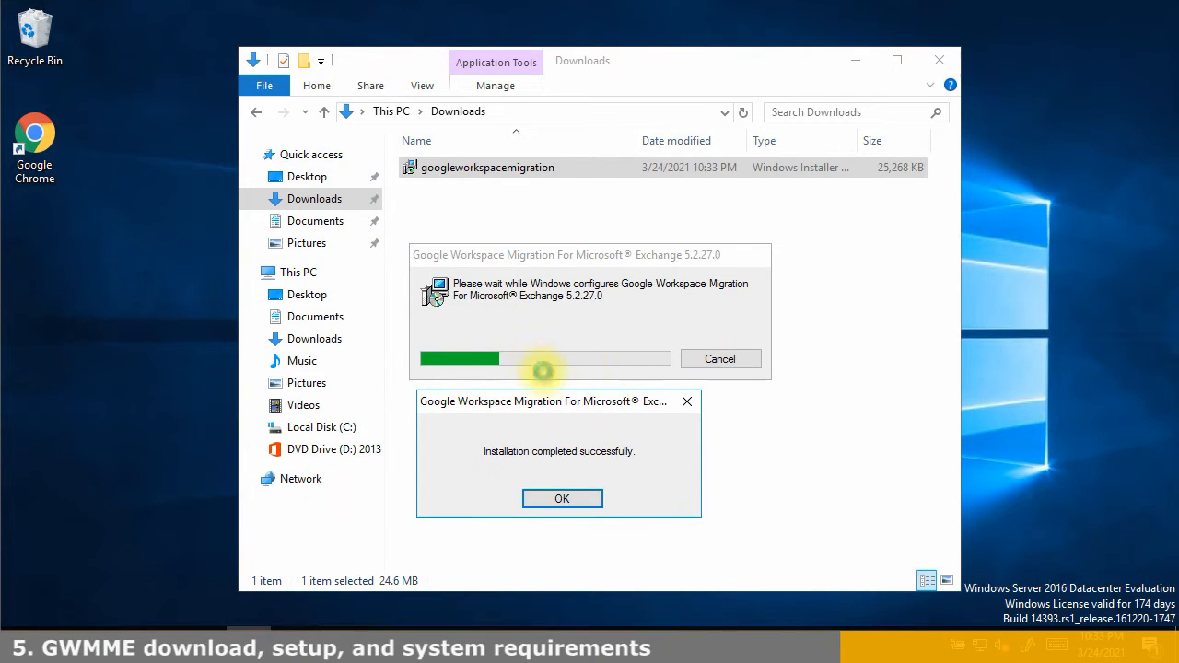
drag(547, 404, 547, 277)
click(565, 375)
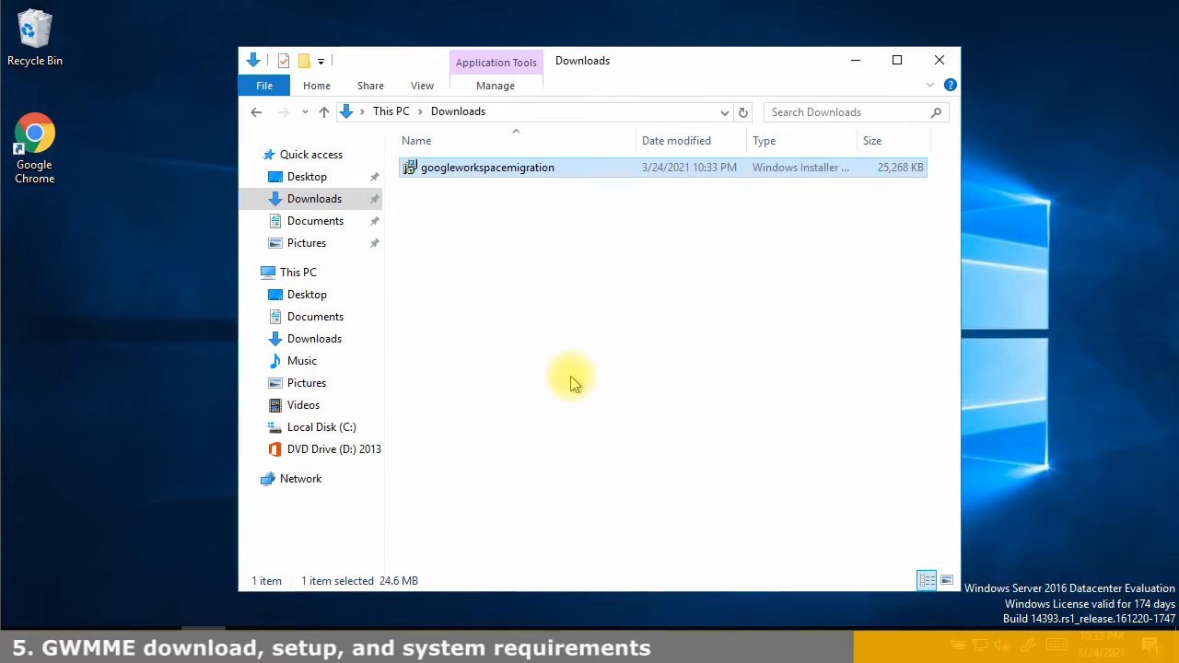
click(571, 383)
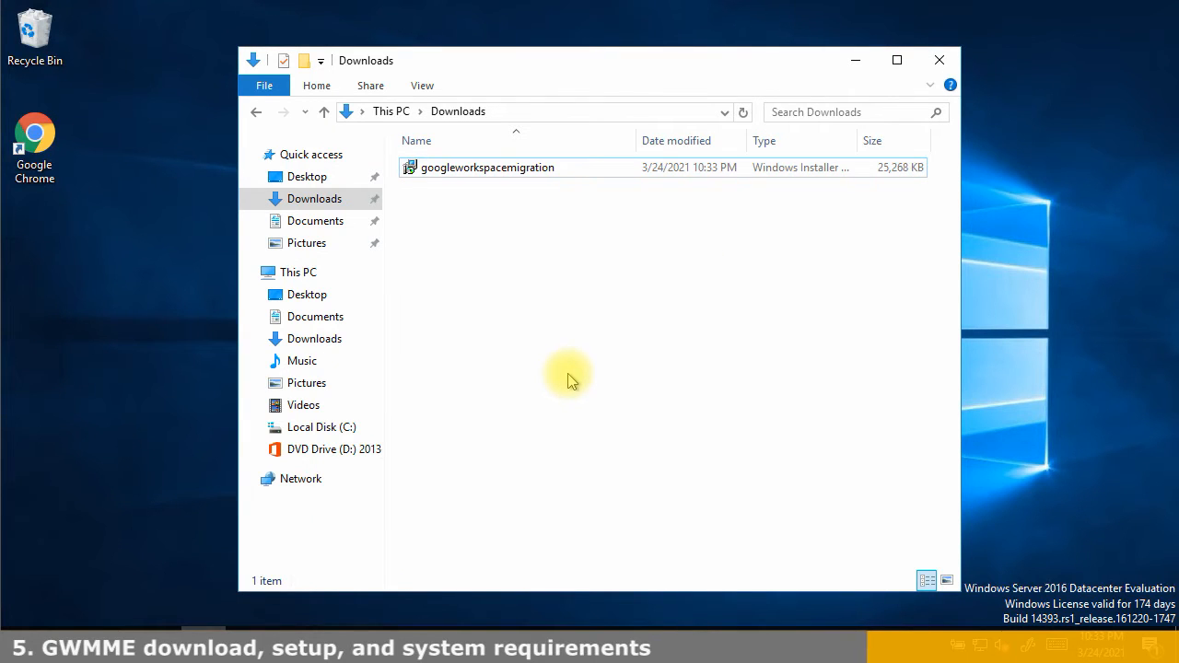
click(937, 59)
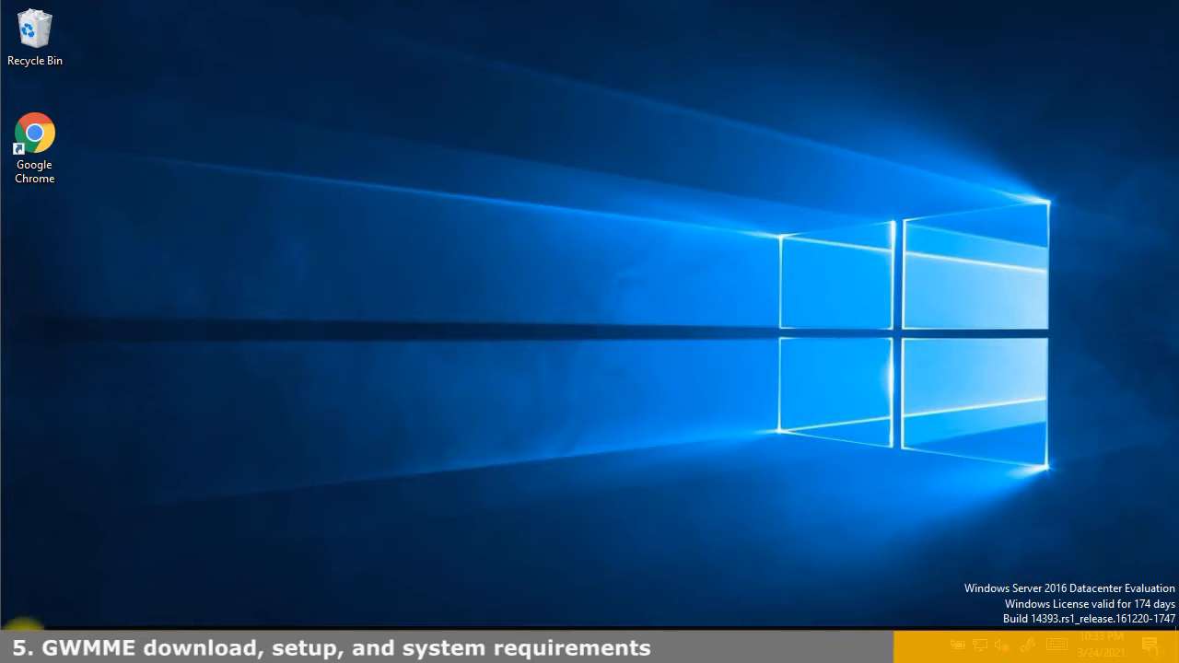
Pin Google Workspace Migration to the taskbar from the Start menu's More options
click(23, 640)
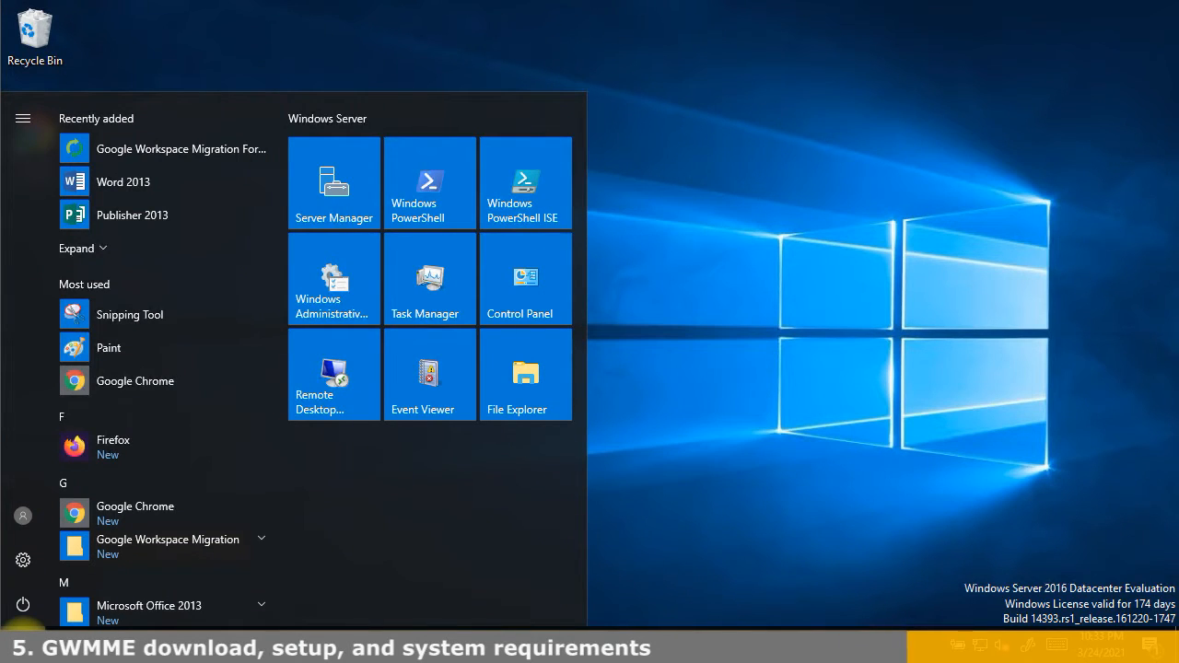
right_click(178, 150)
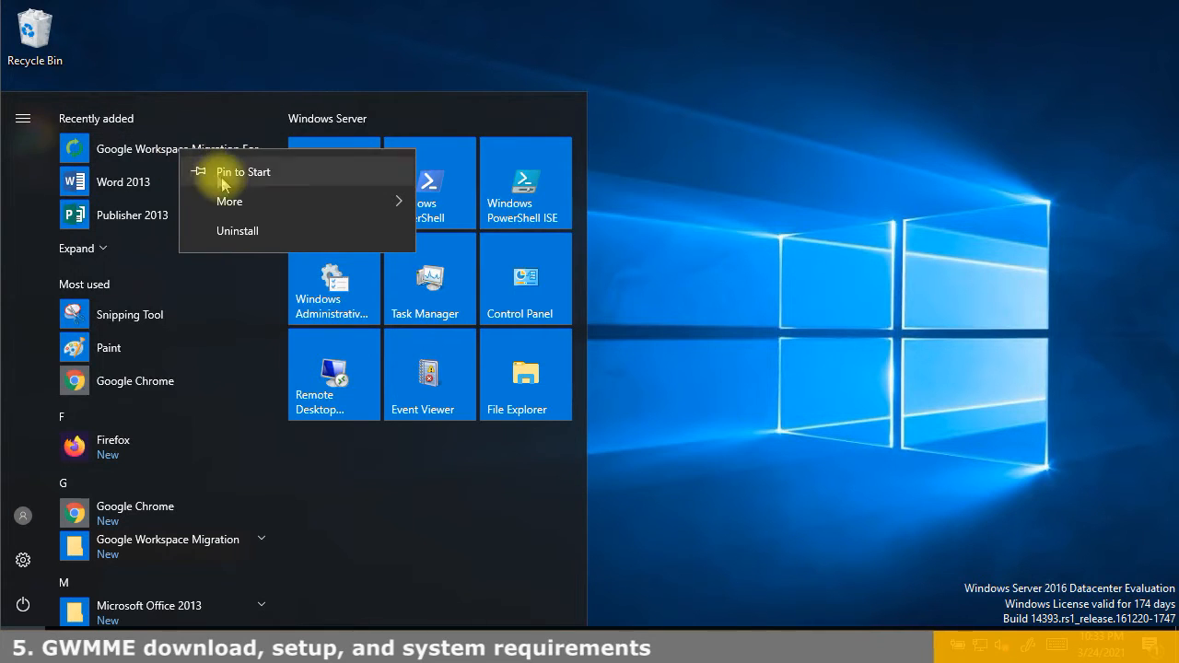
mouse_move(305, 202)
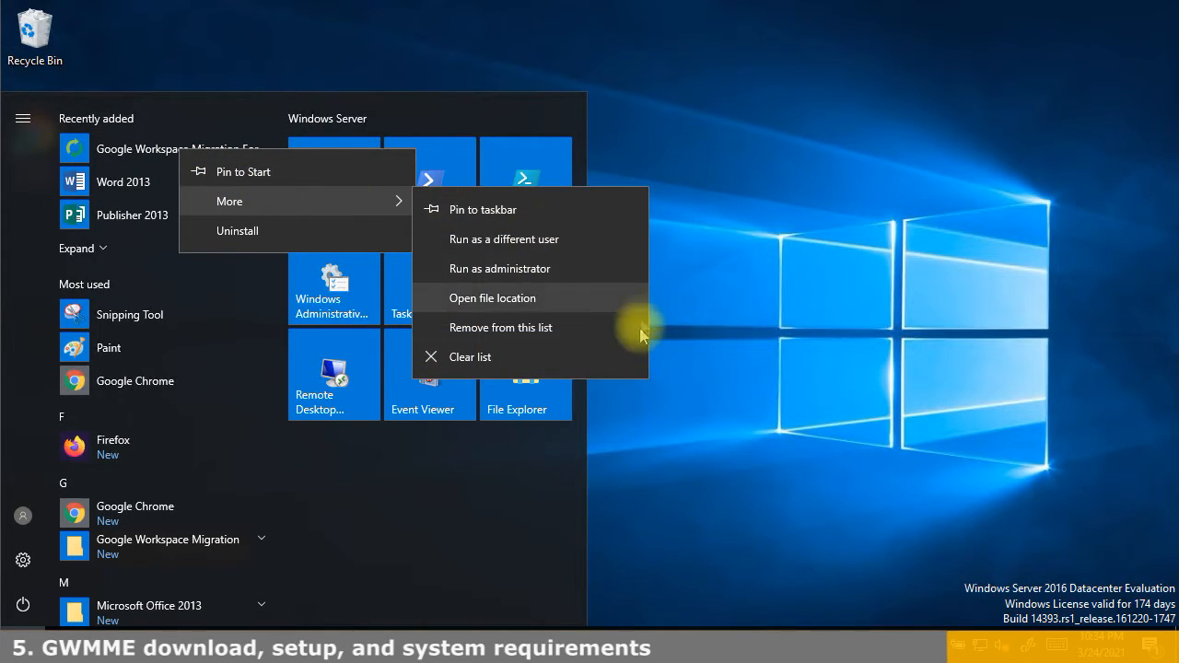
click(512, 208)
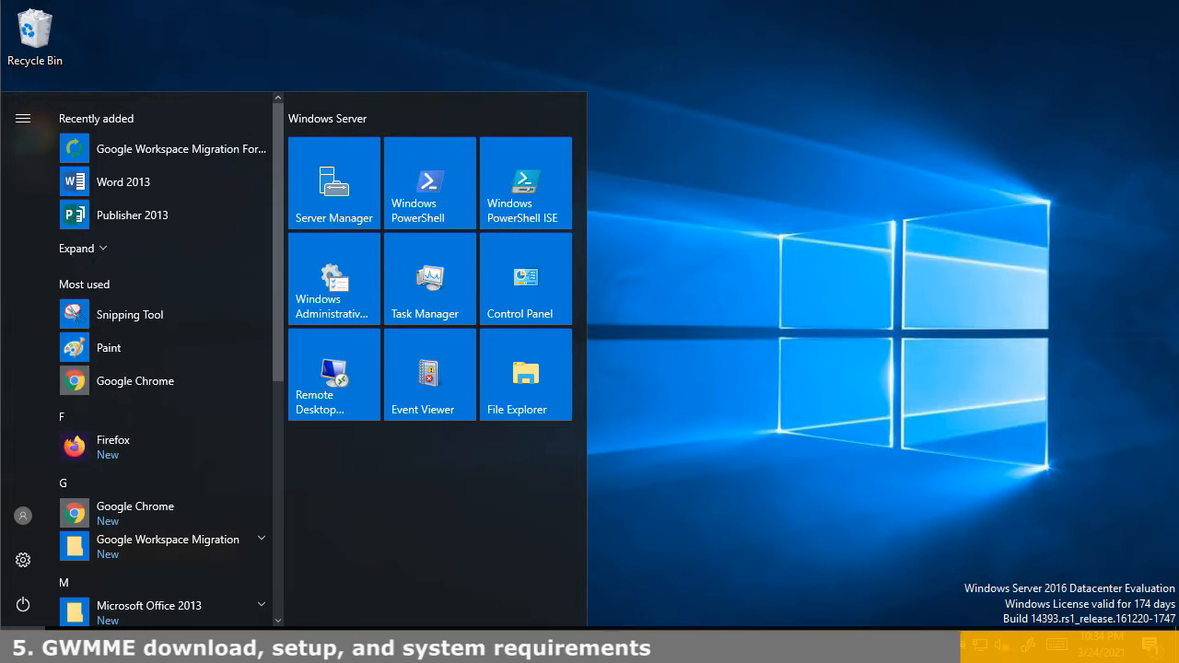
Open Show Reports from the Google Workspace Migration folder in Chrome, then close the error page
click(161, 539)
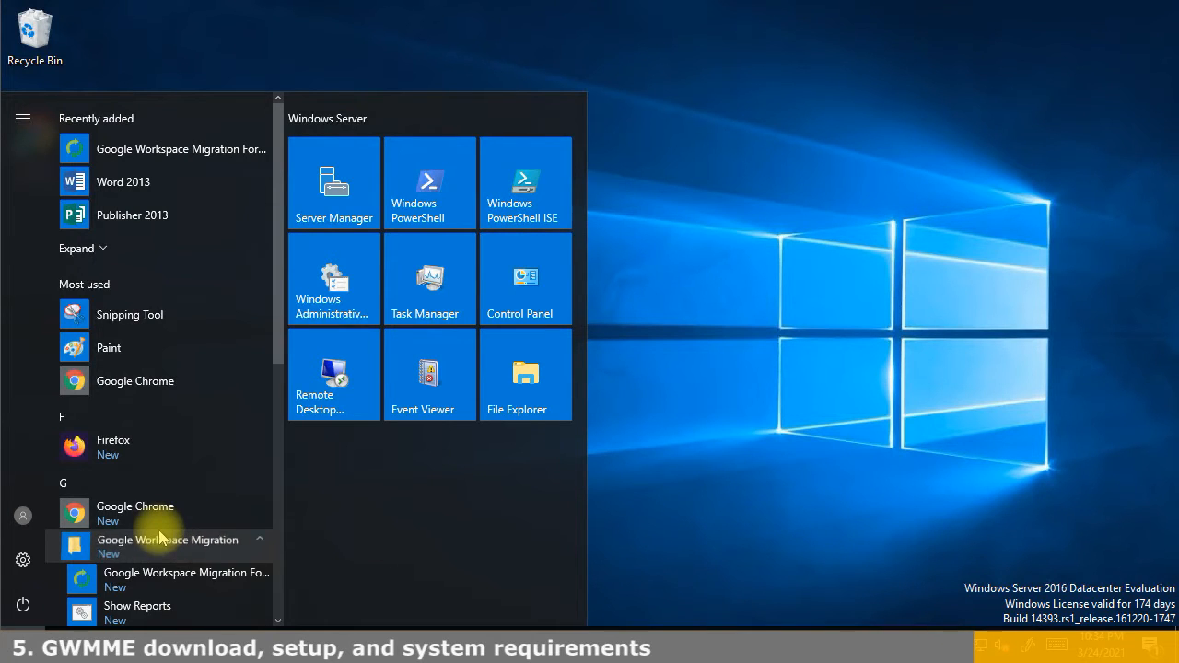
scroll(157, 455, down, 3)
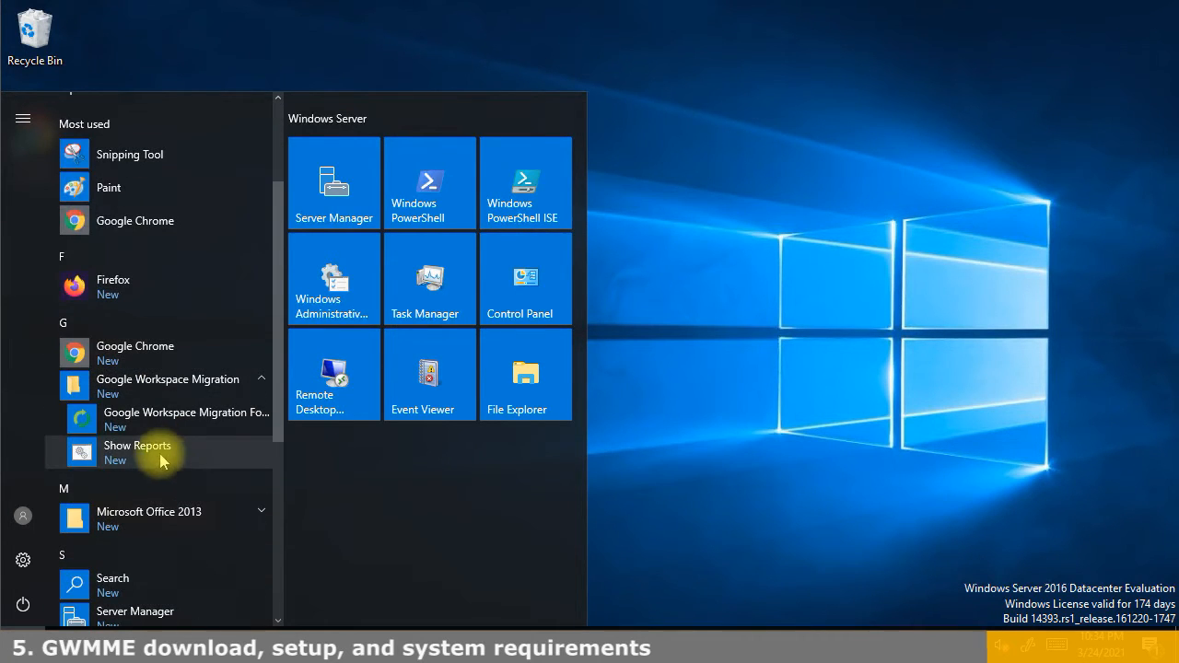
click(138, 453)
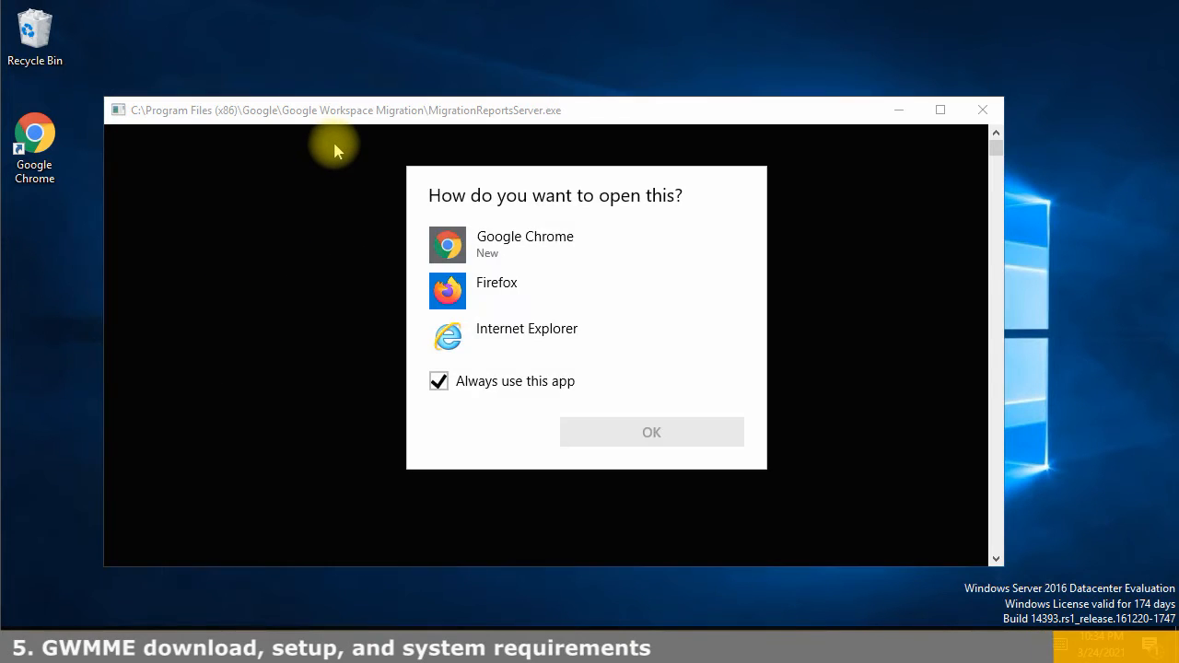
click(460, 247)
click(618, 436)
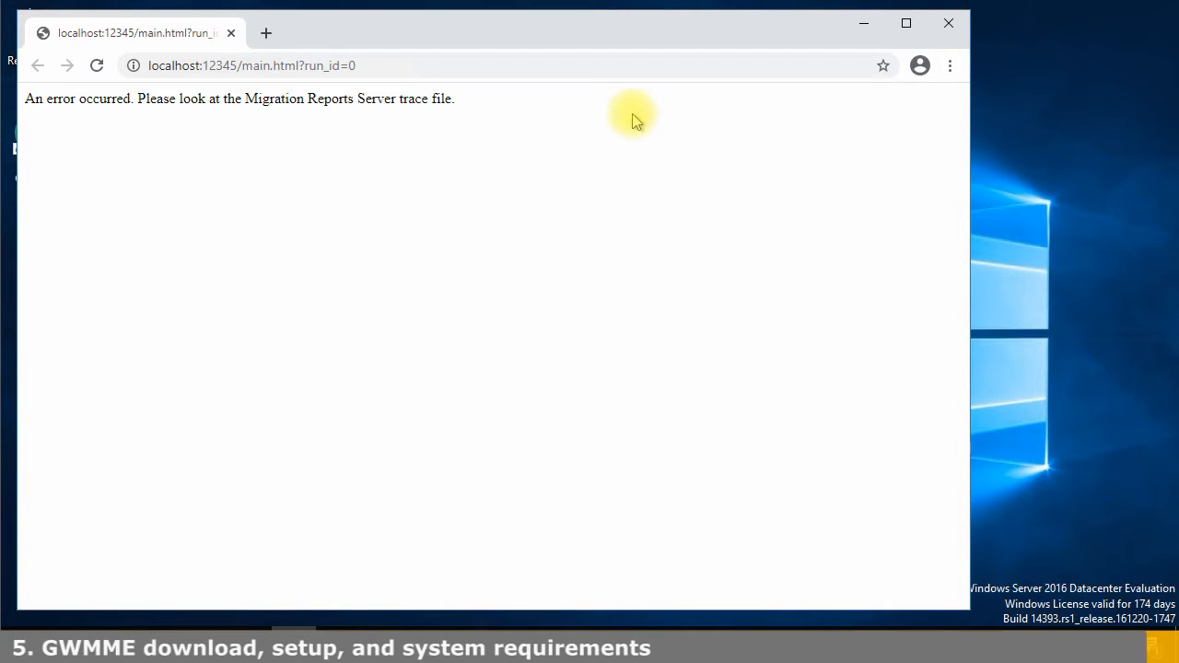
click(948, 23)
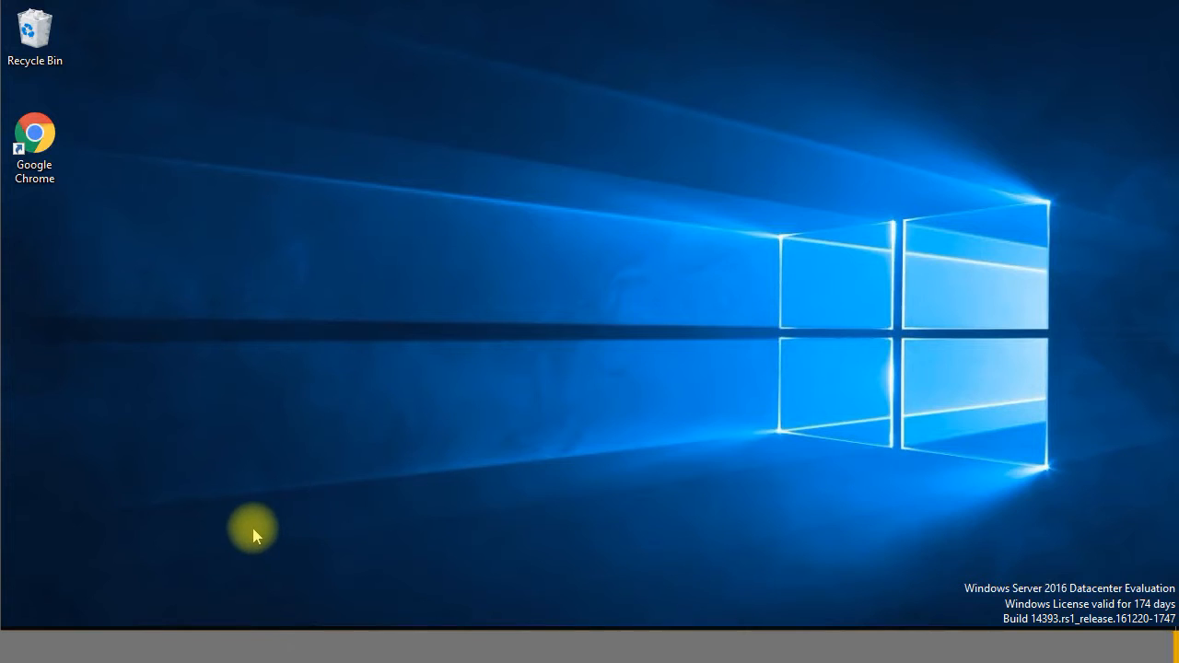
Launch Google Workspace Migration from its pinned taskbar icon to reach Server Details
mouse_move(241, 640)
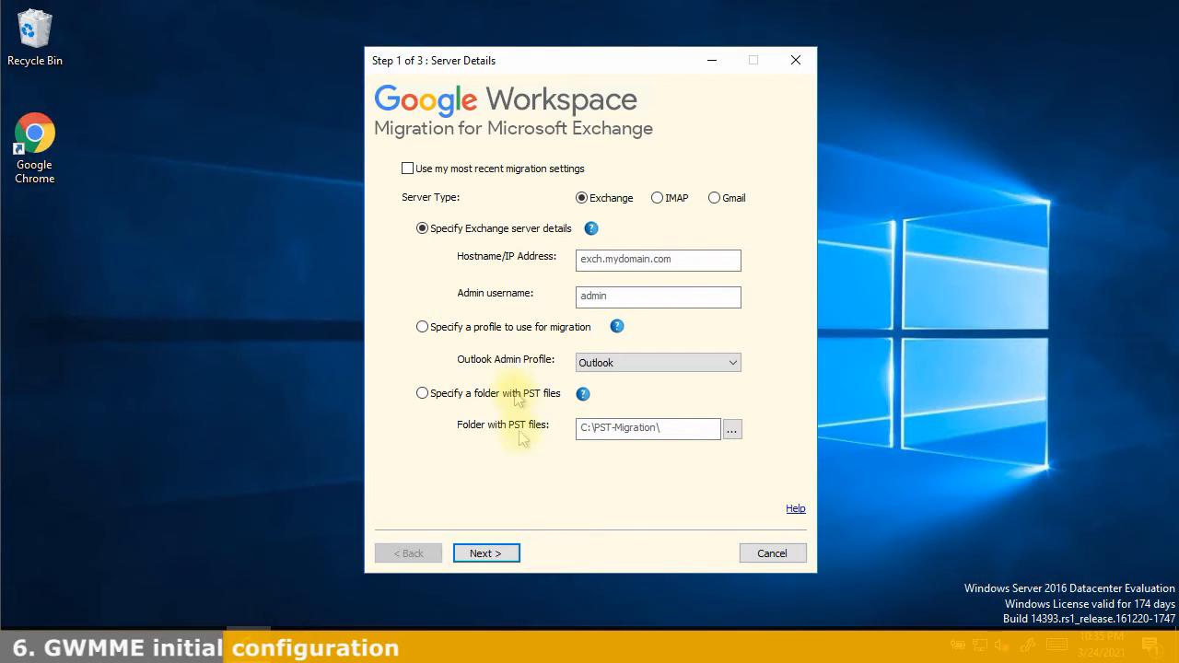
Enter the Exchange server hostname and admin username, then advance to Step 2 of 3
click(500, 555)
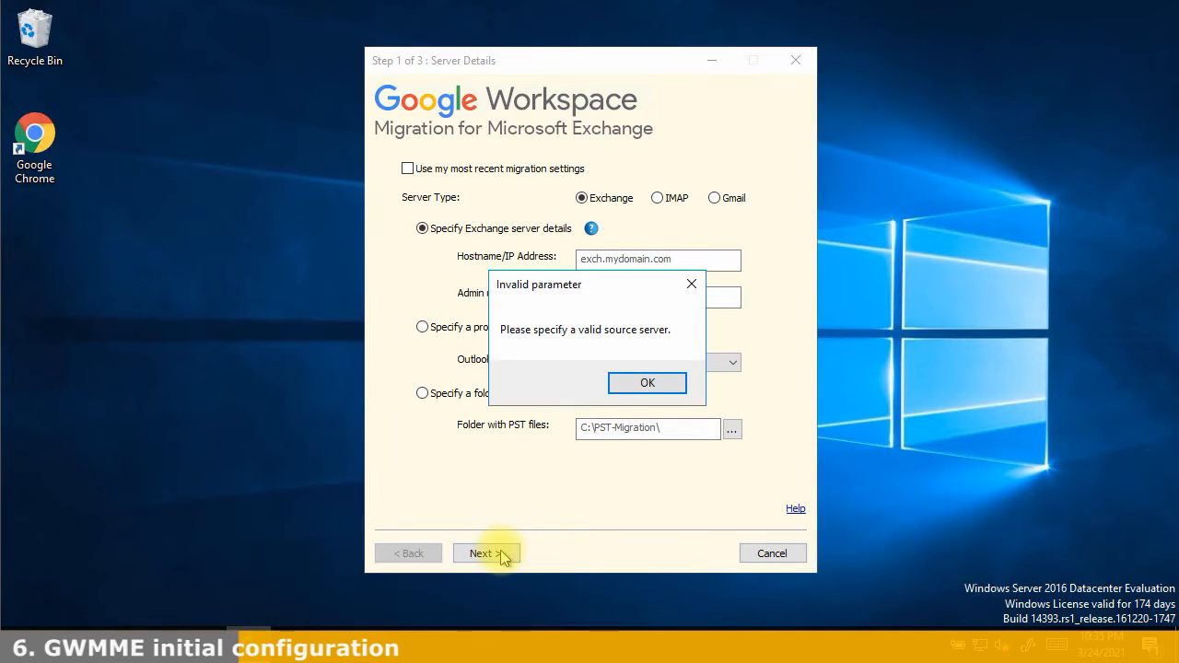
click(647, 381)
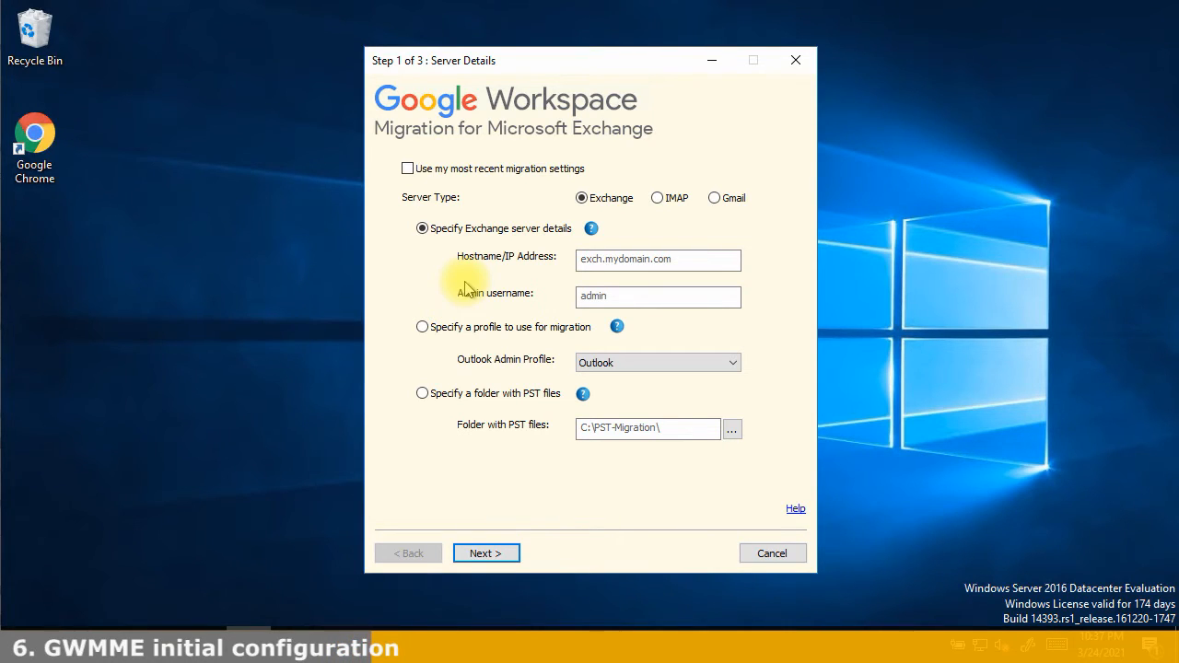
click(661, 256)
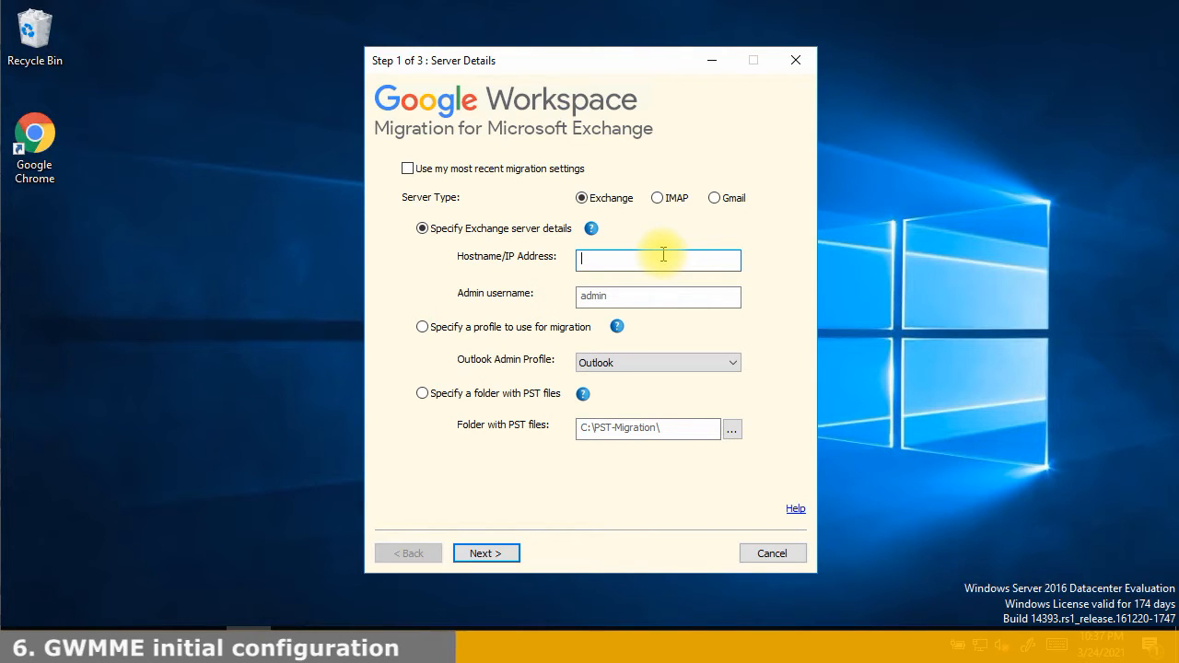
text(exm)
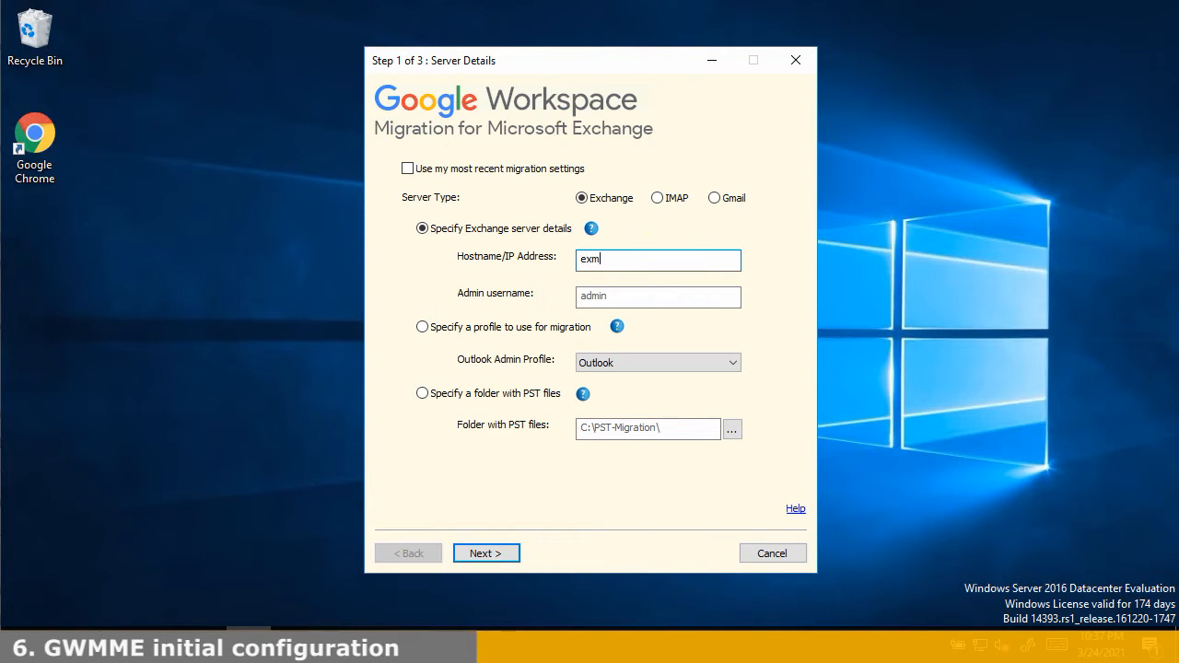
text(ail.salehram.com)
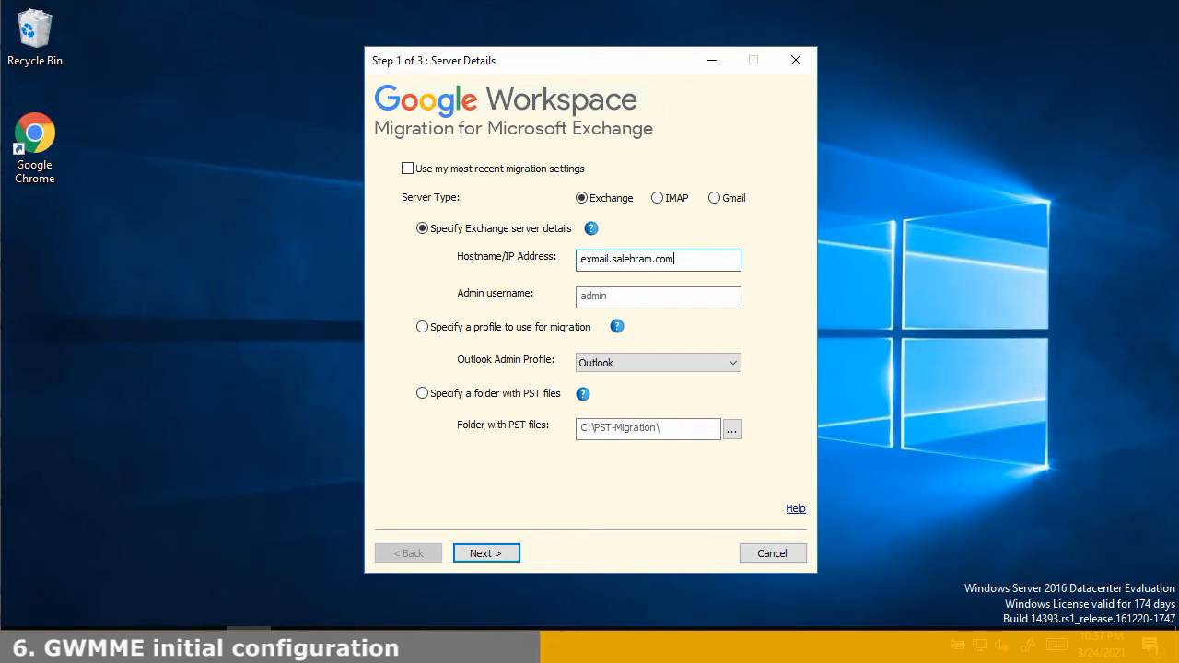
click(630, 294)
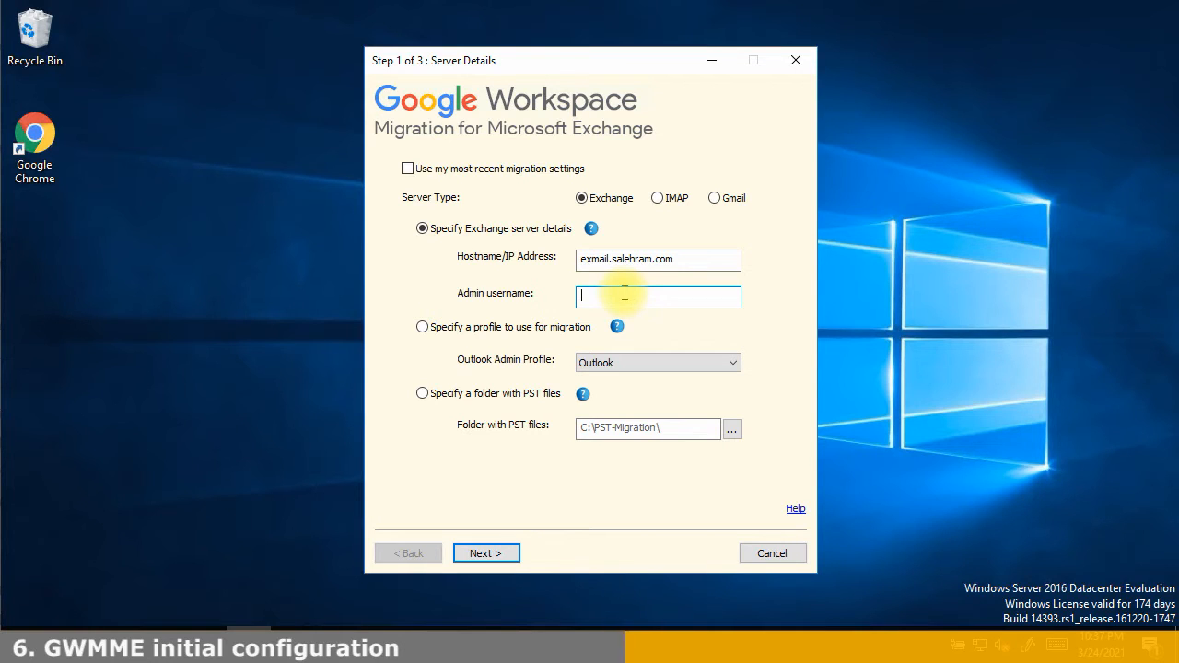
text(exadmin)
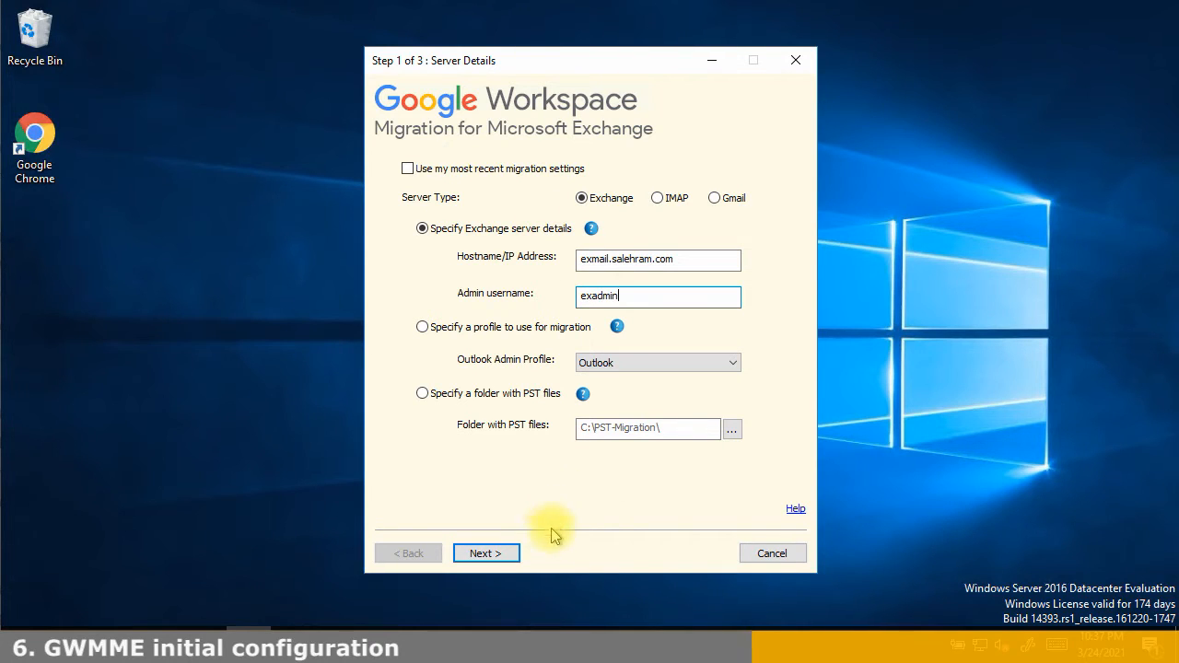
click(483, 552)
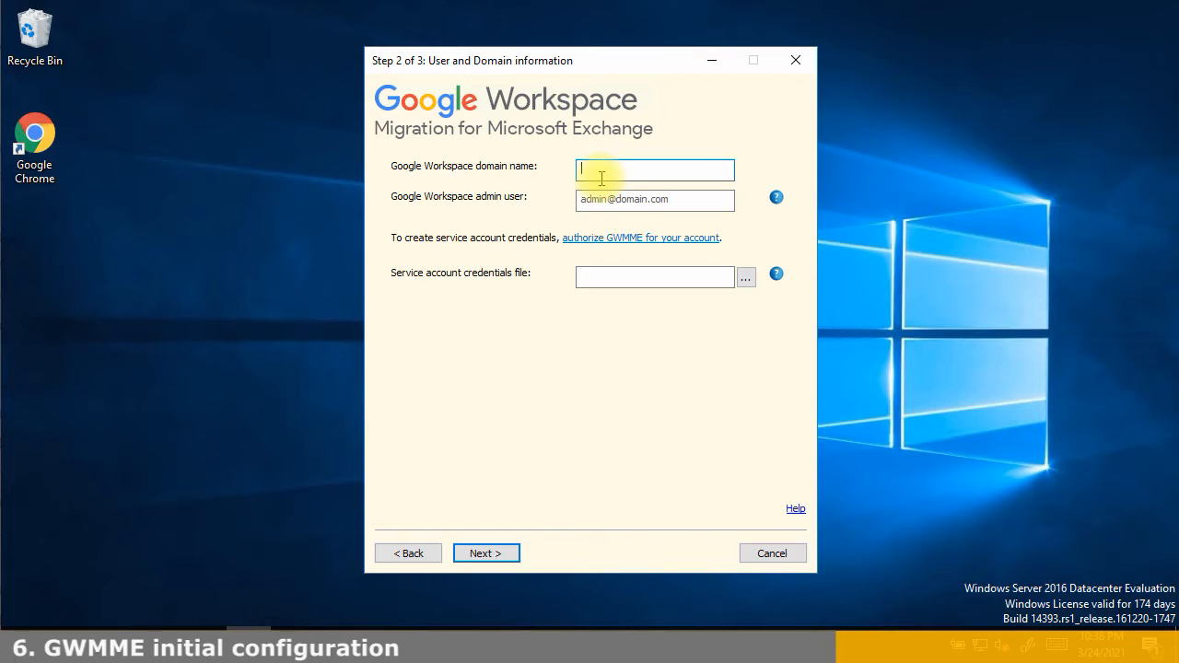
Enter the Google Workspace domain name and the admin user's e-mail address
text(salehram.com)
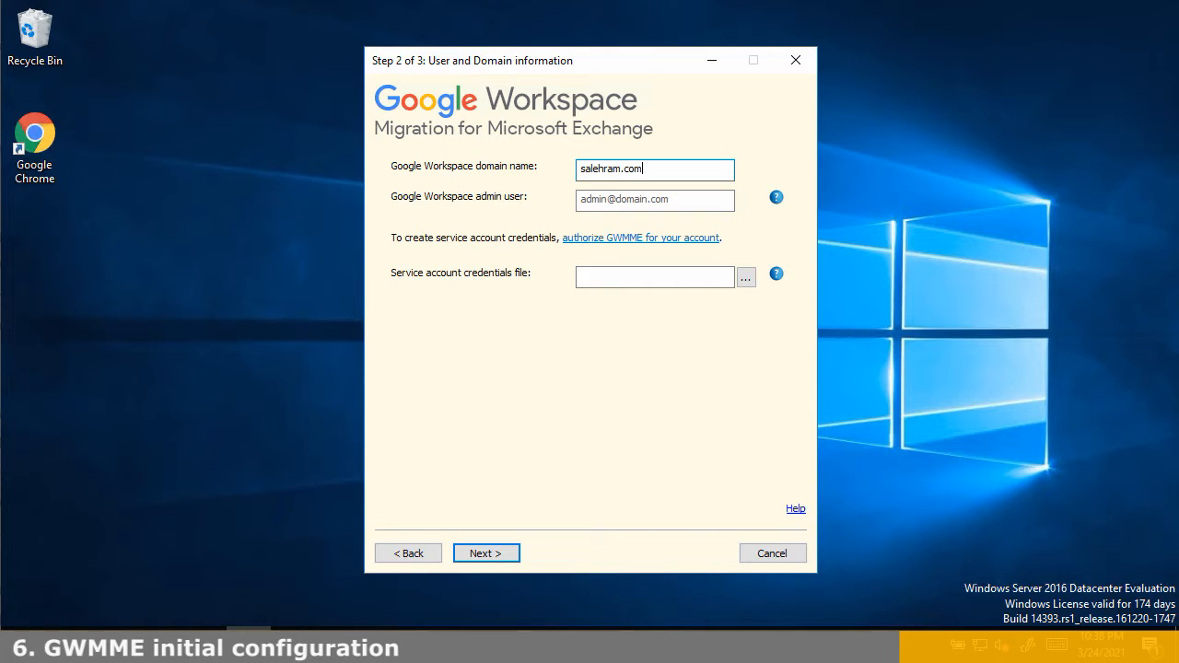
click(656, 198)
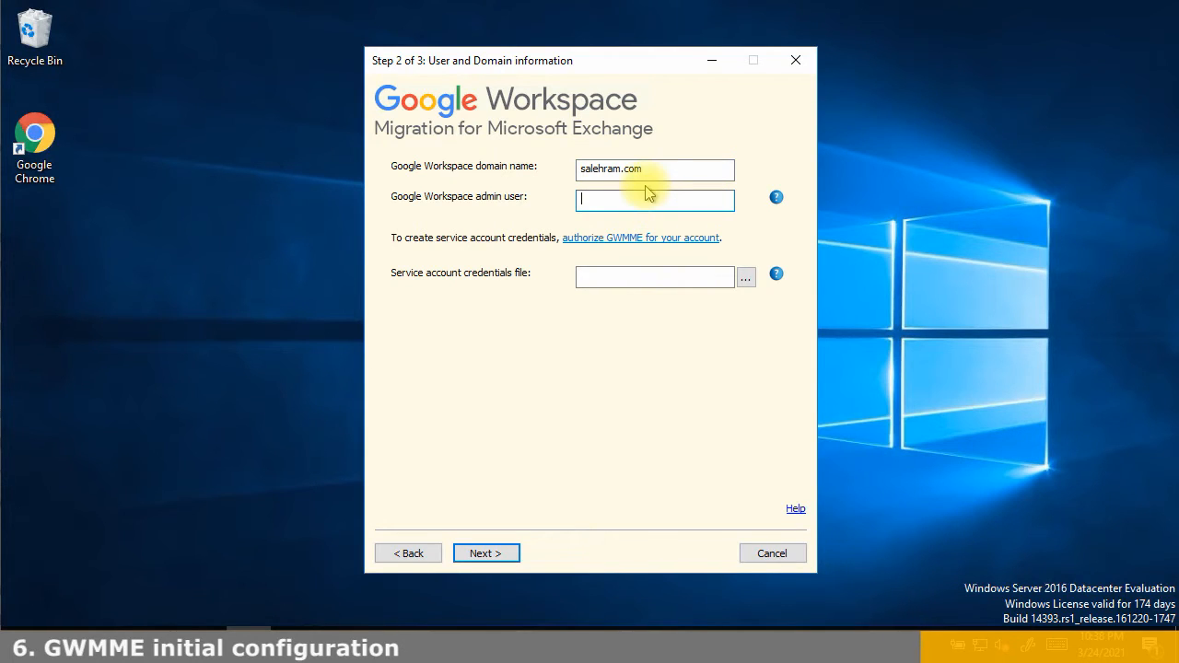
text(@salehram)
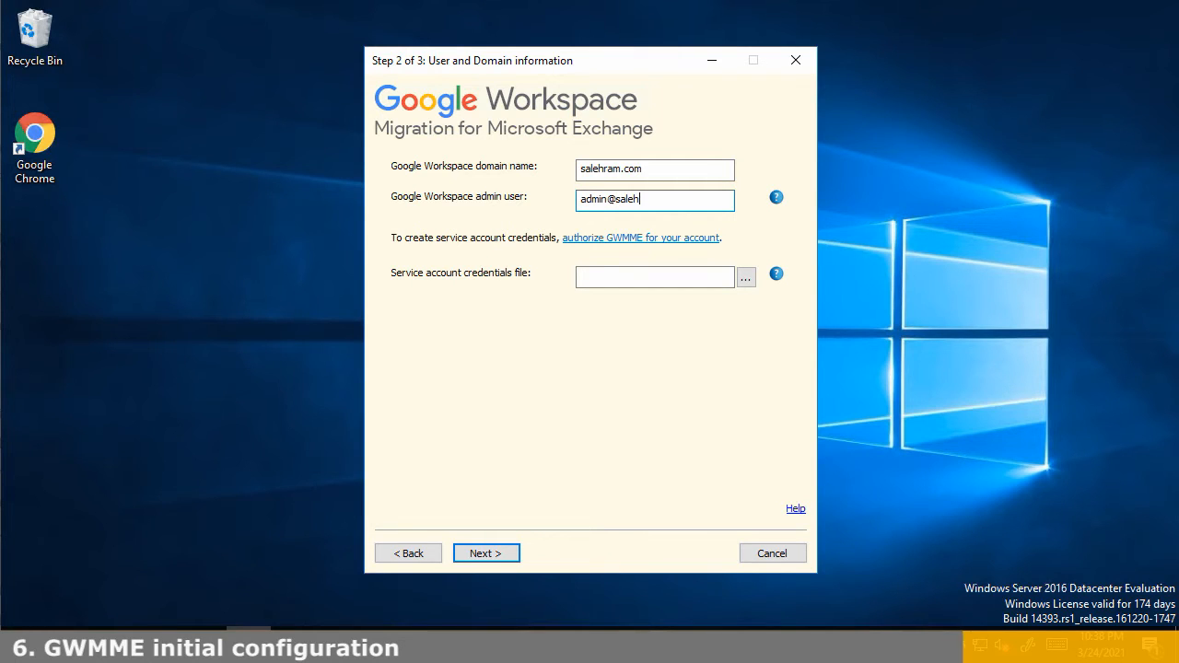
key(BackSpace)
key(BackSpace)
key(BackSpace)
text(ram.com)
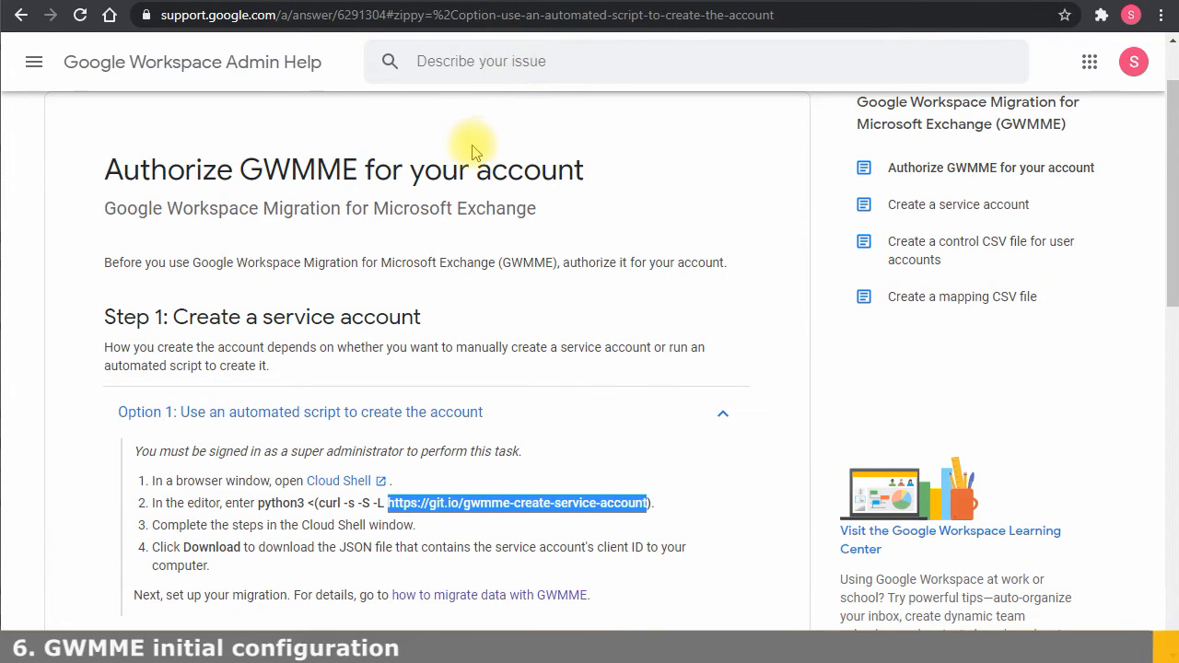
Open Cloud Shell from Option 1 of the Authorize GWMME help article
click(488, 343)
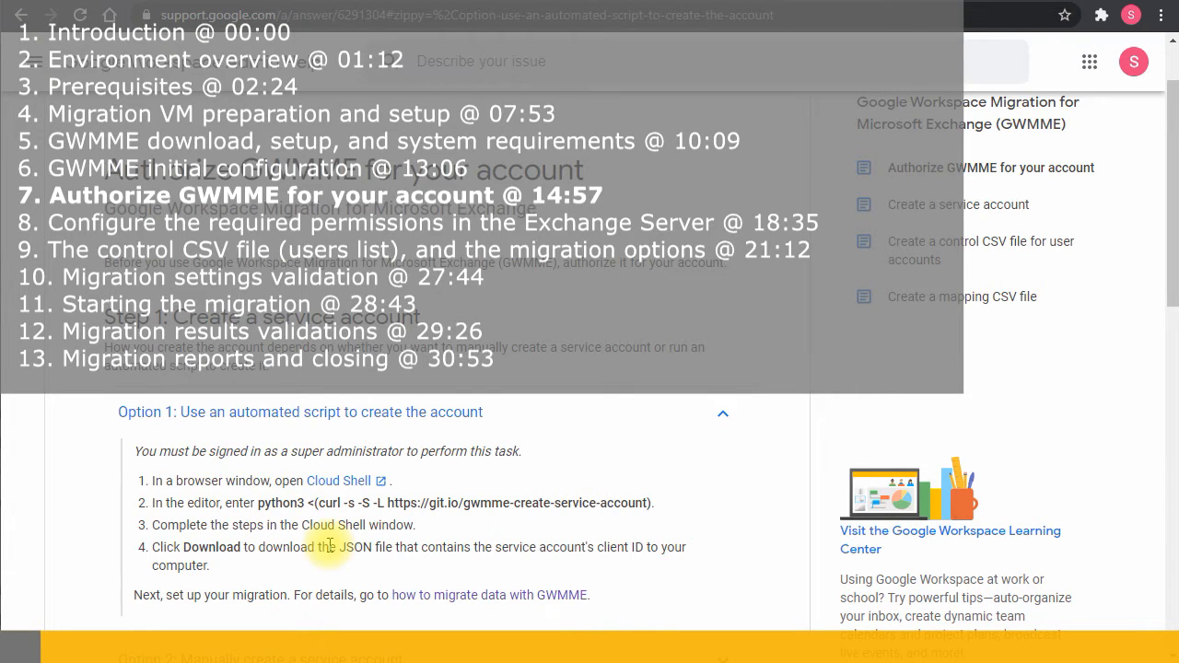
click(326, 481)
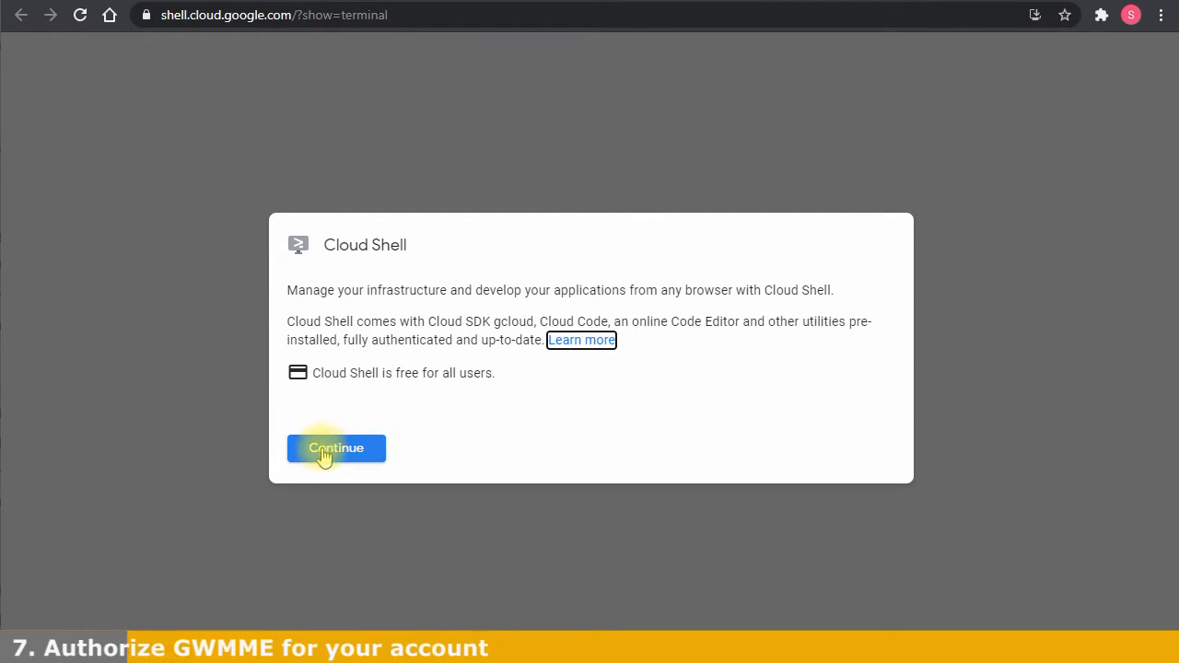
Start the Cloud Shell terminal and select the step-2 python3 curl command in the help article
click(343, 457)
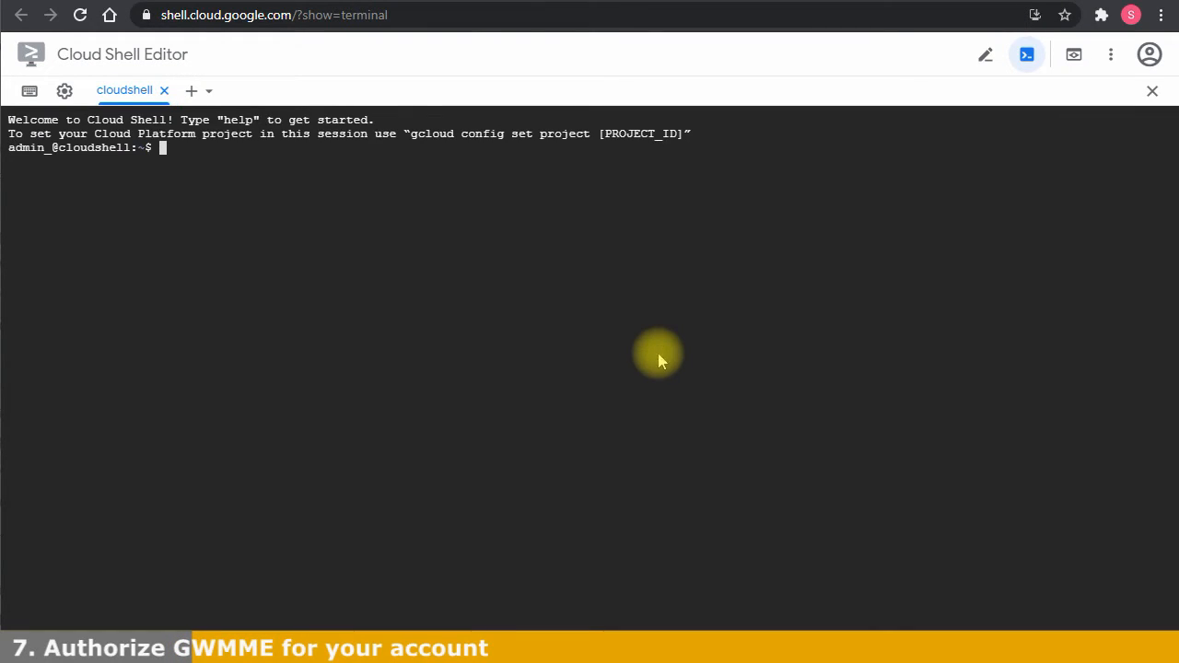
key(Return)
key(Return)
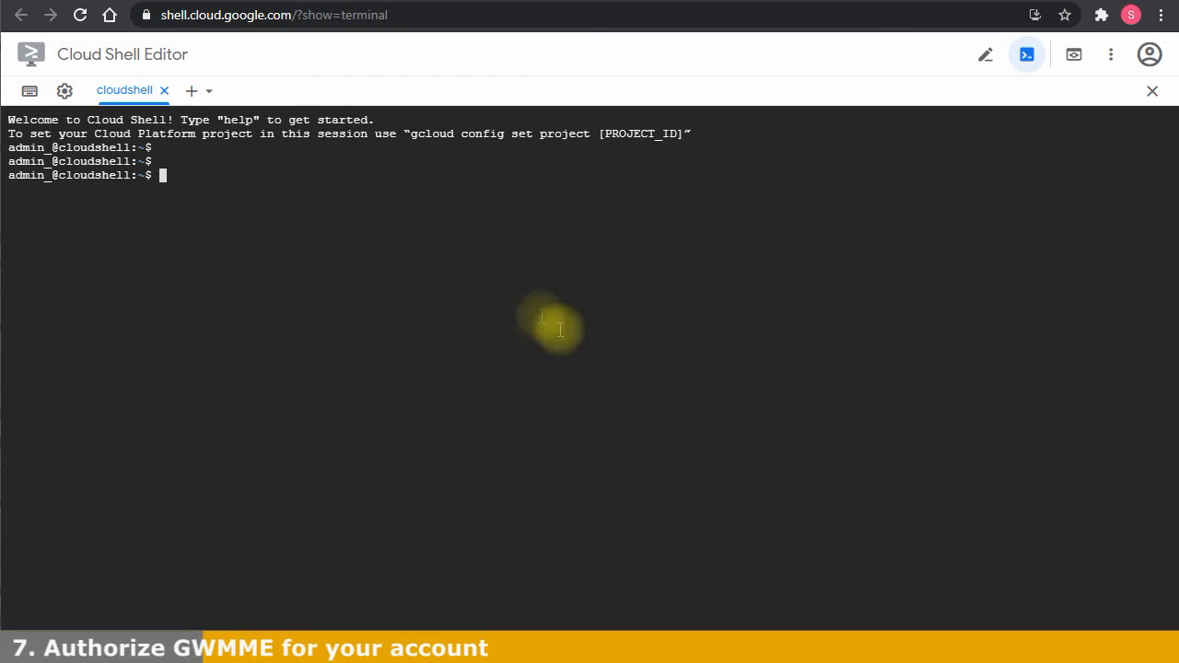
click(367, 4)
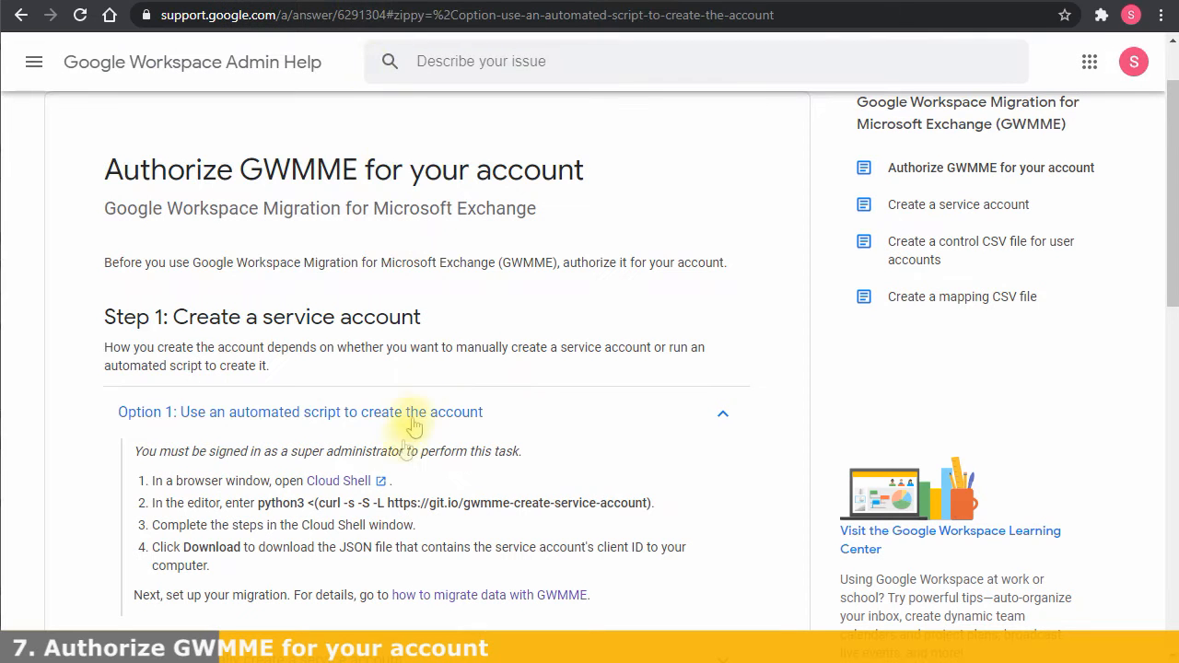
double_click(261, 502)
drag(324, 498, 645, 500)
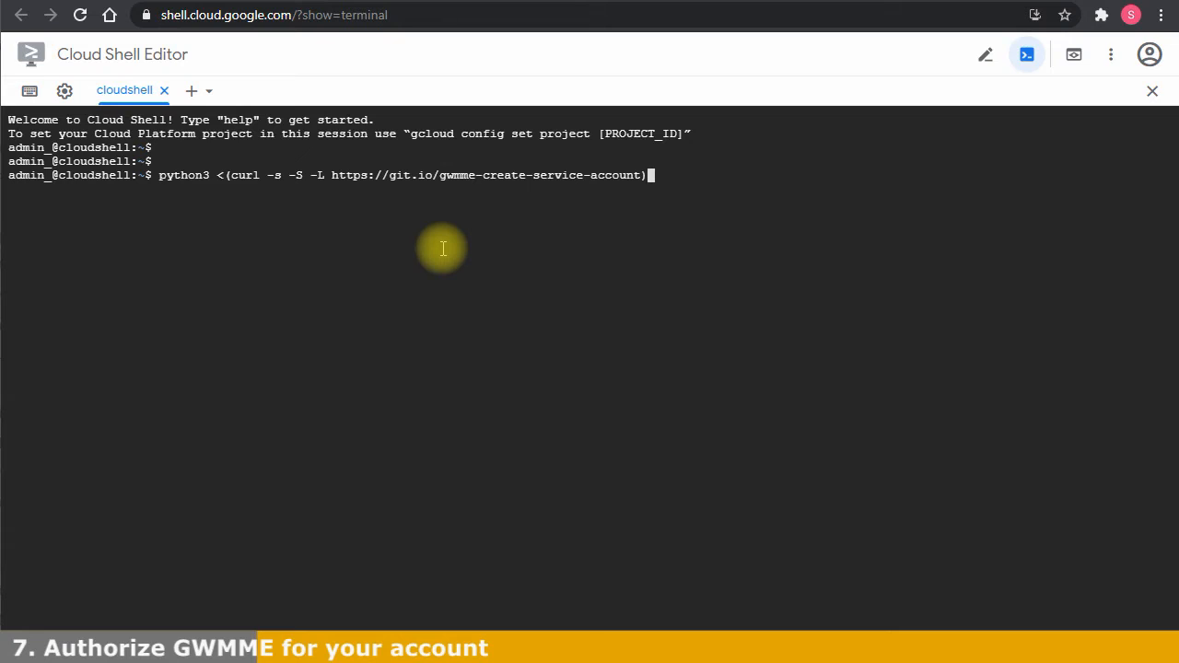
Run the gwmme-create-service-account script and continue past its welcome prompt
key(Return)
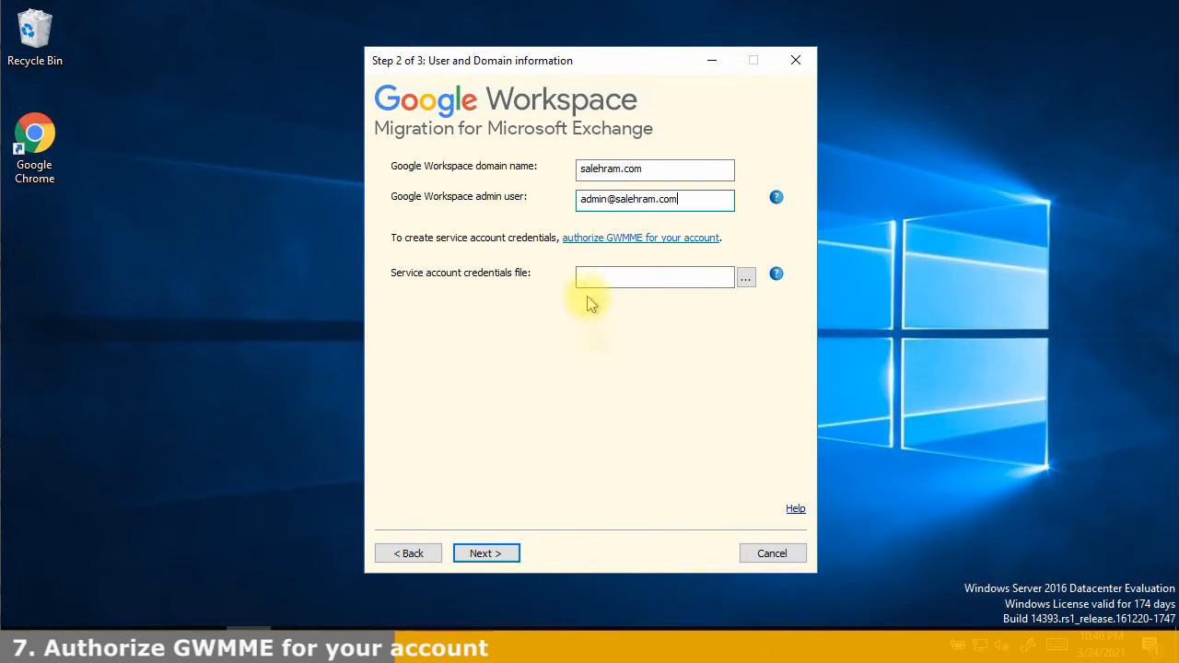
click(588, 275)
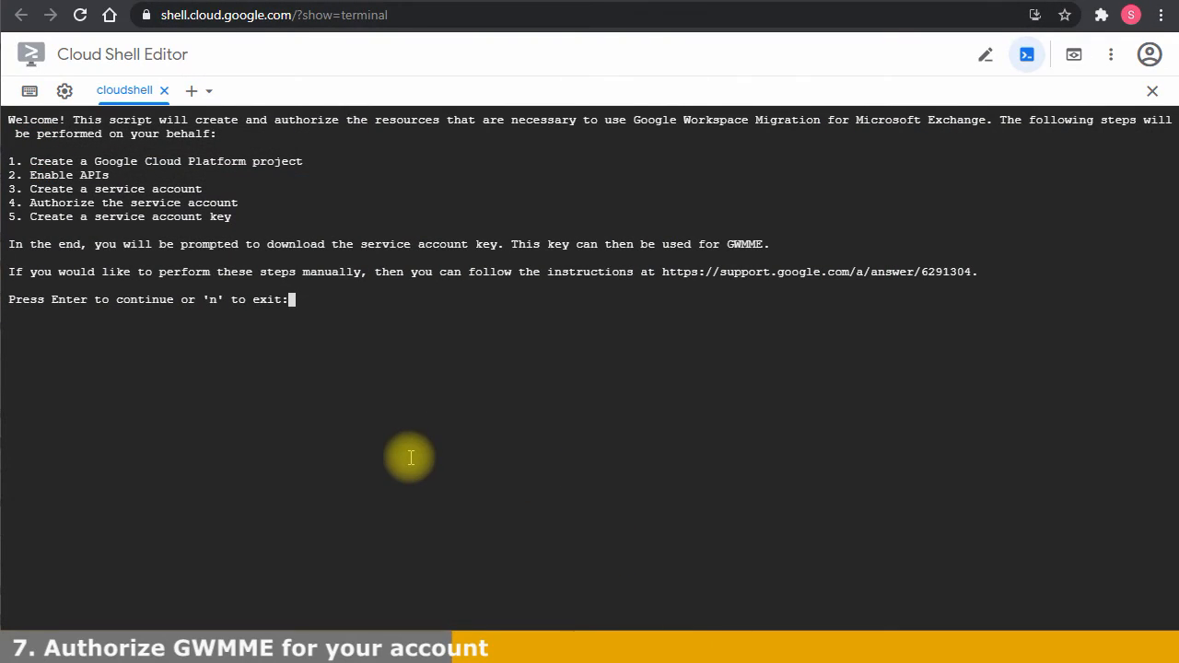
key(Return)
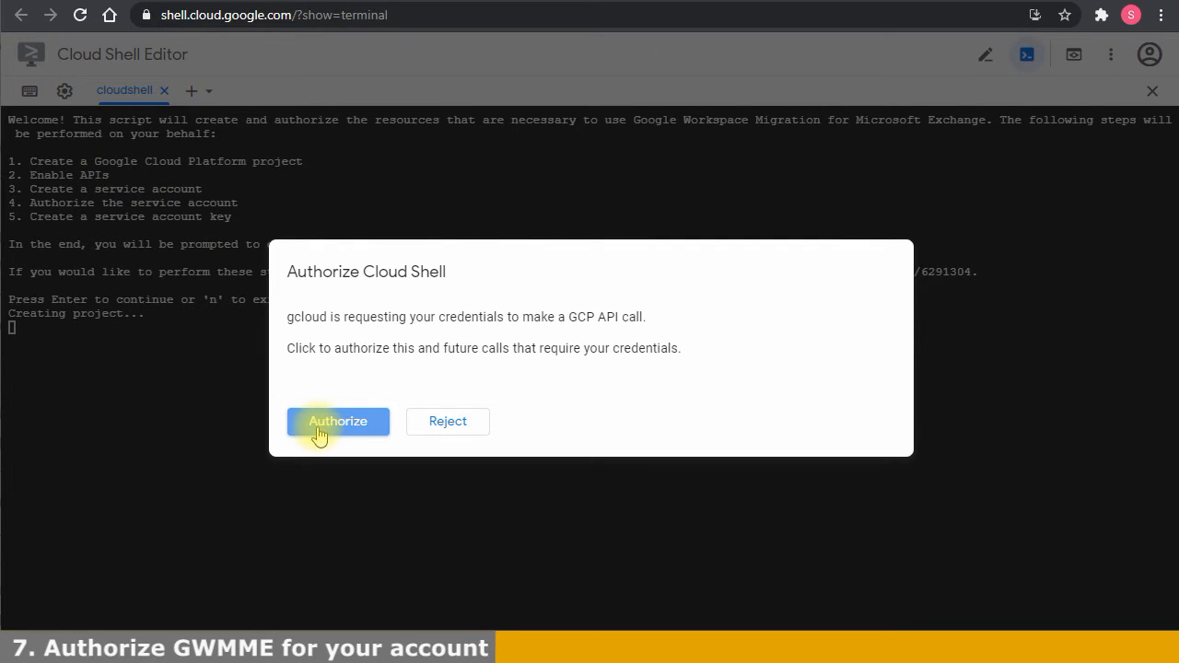
Authorize Cloud Shell to use your credentials so the script creates the project and gwmme-service-account
click(318, 433)
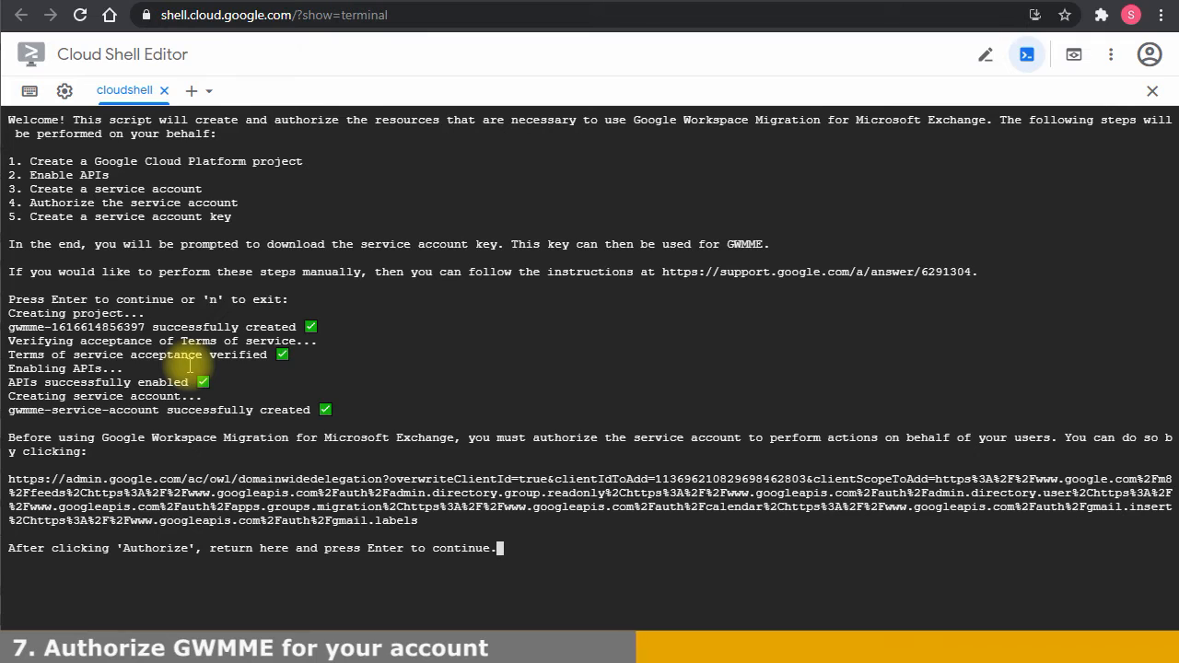
Authorize the service account's client ID and scopes for domain-wide delegation, then return to Cloud Shell
click(71, 483)
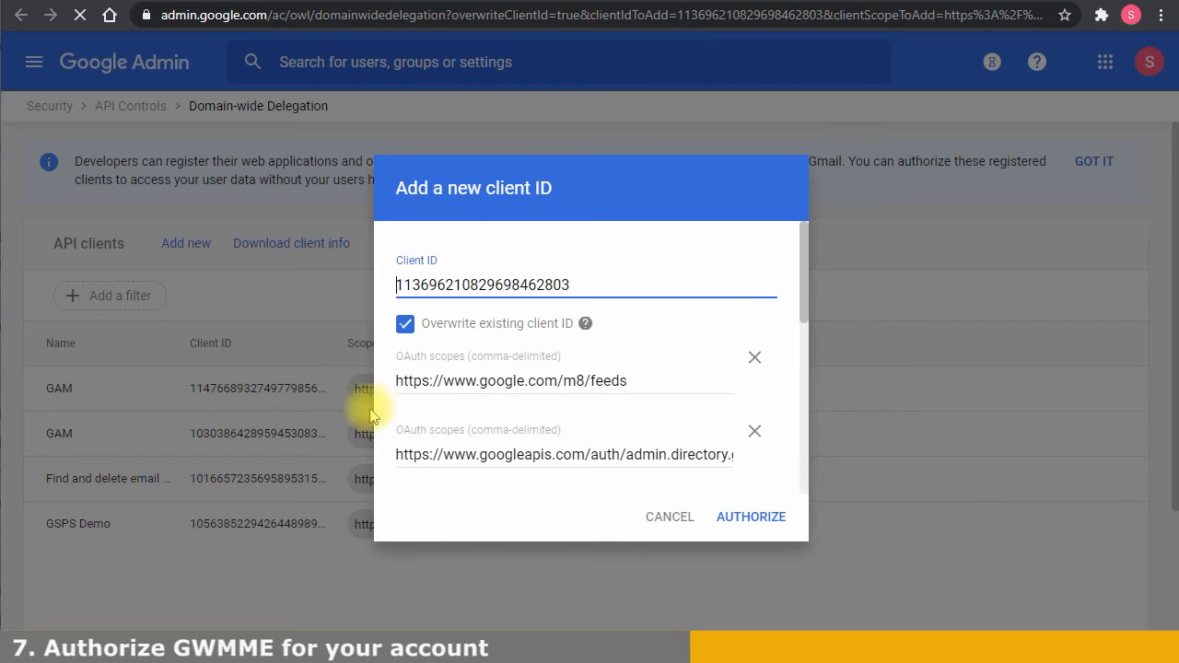
scroll(603, 364, down, 5)
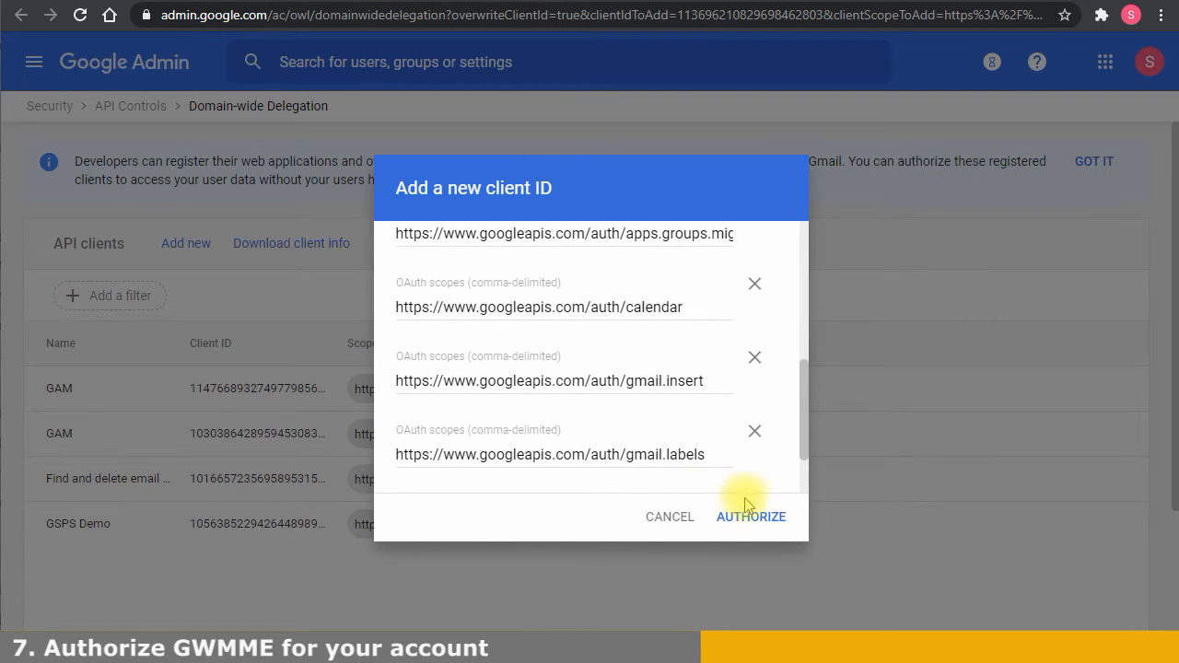
scroll(677, 451, down, 2)
scroll(671, 390, up, 7)
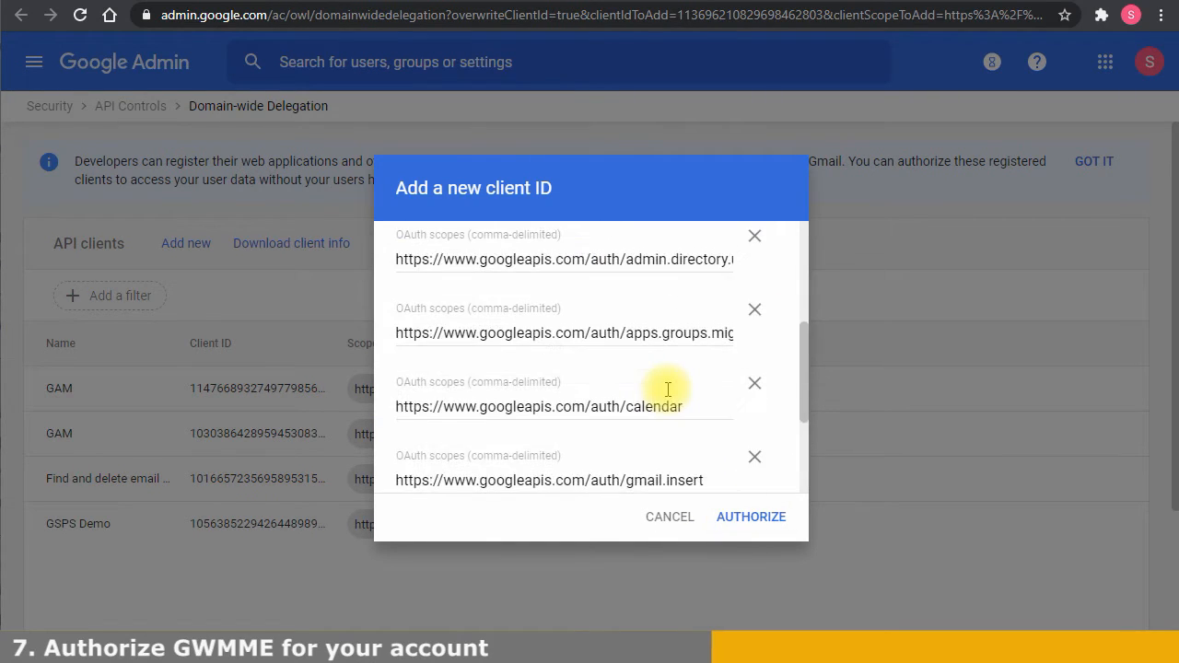
scroll(670, 396, down, 5)
click(742, 518)
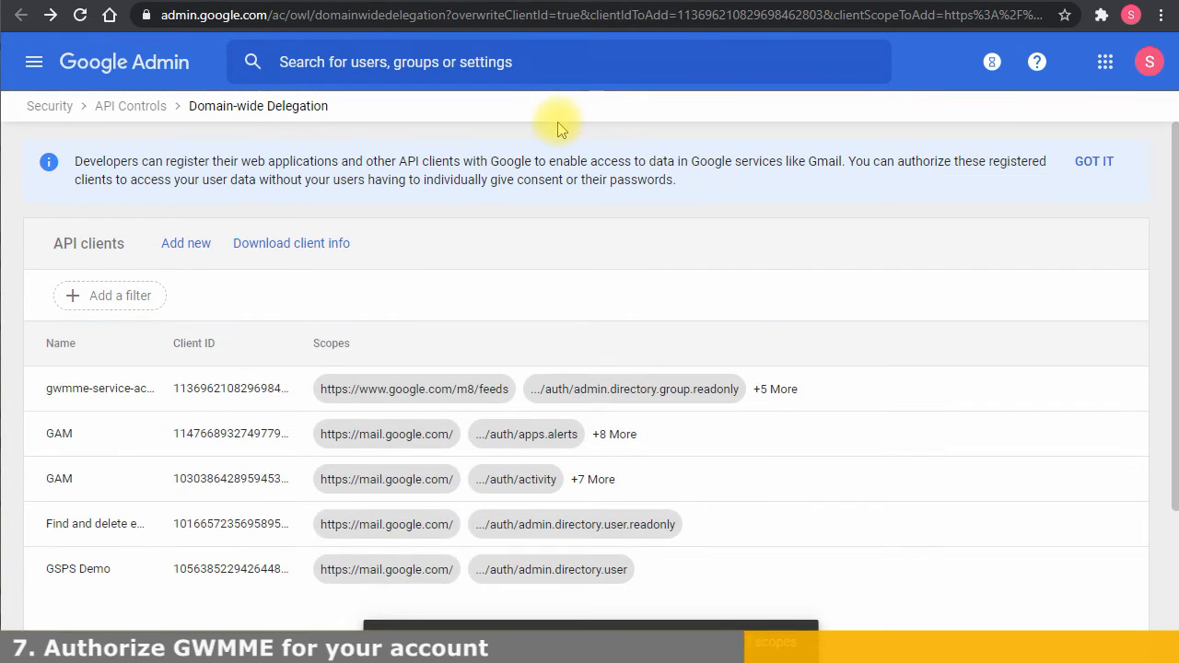
click(486, 1)
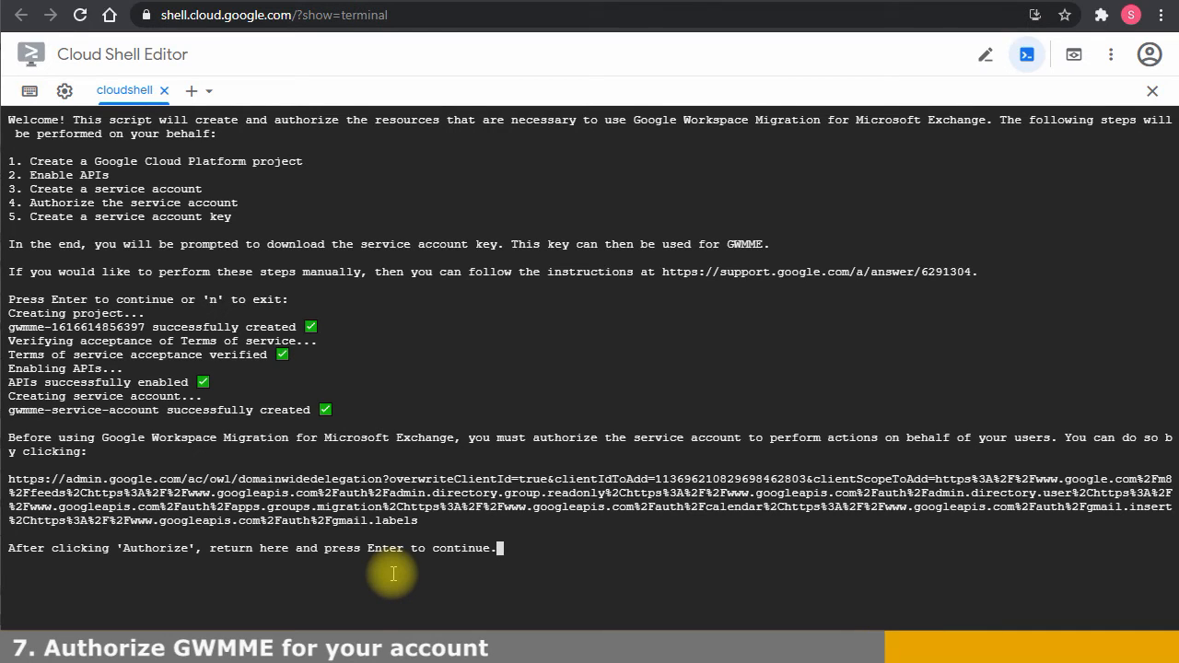
Let the script finish and download the service-account key JSON onto the desktop
key(Return)
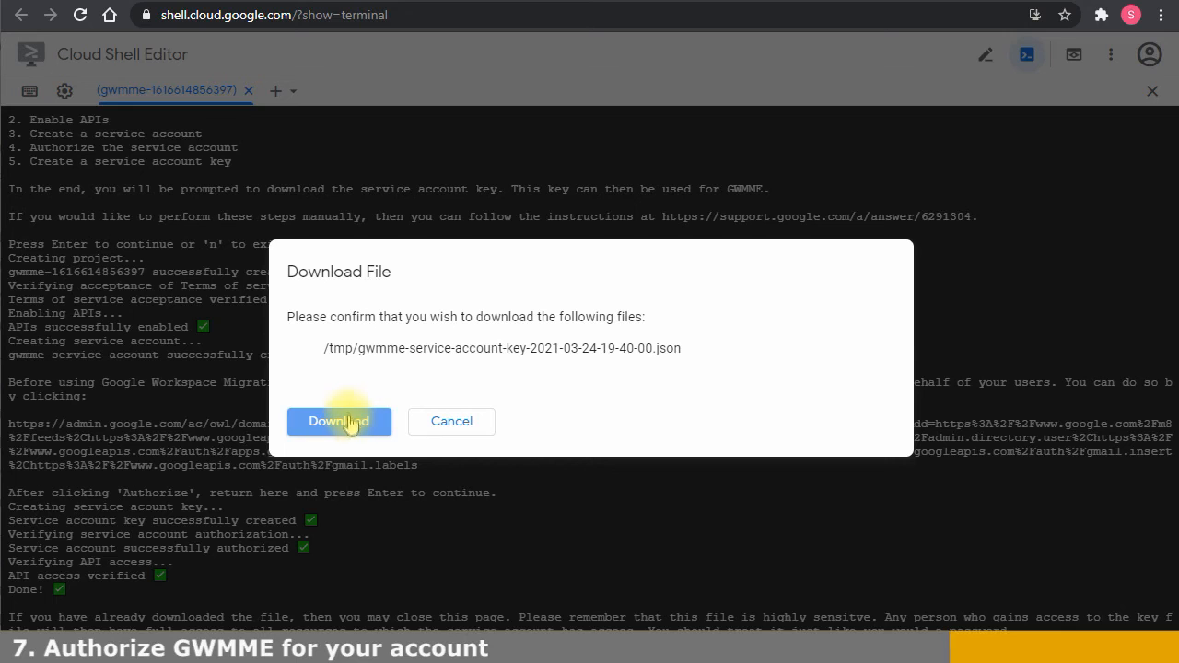
click(348, 423)
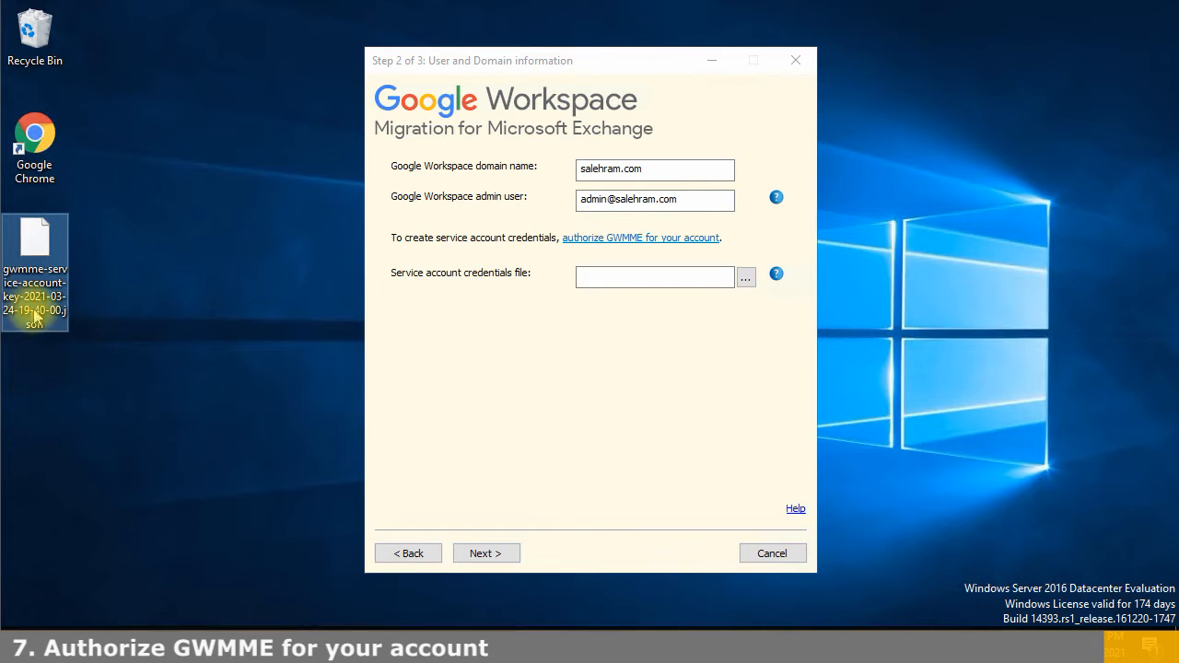
drag(37, 281, 202, 436)
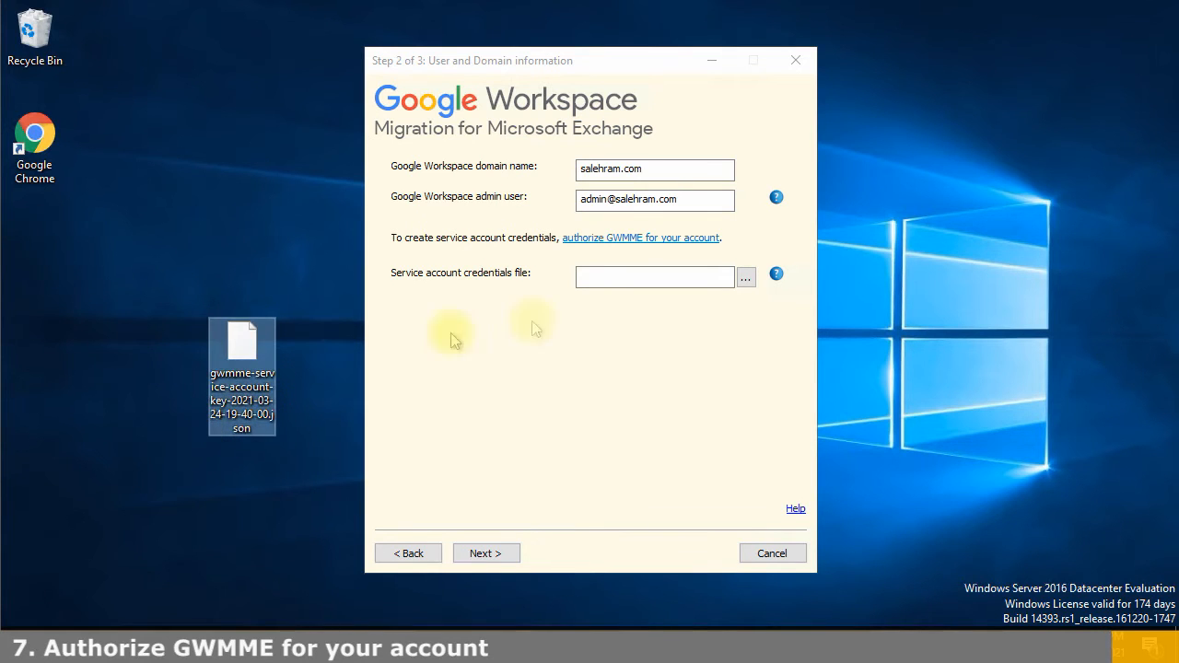
Select the gwmme-service-account-key JSON on the Desktop as the credentials file and advance to Migration Settings
click(310, 310)
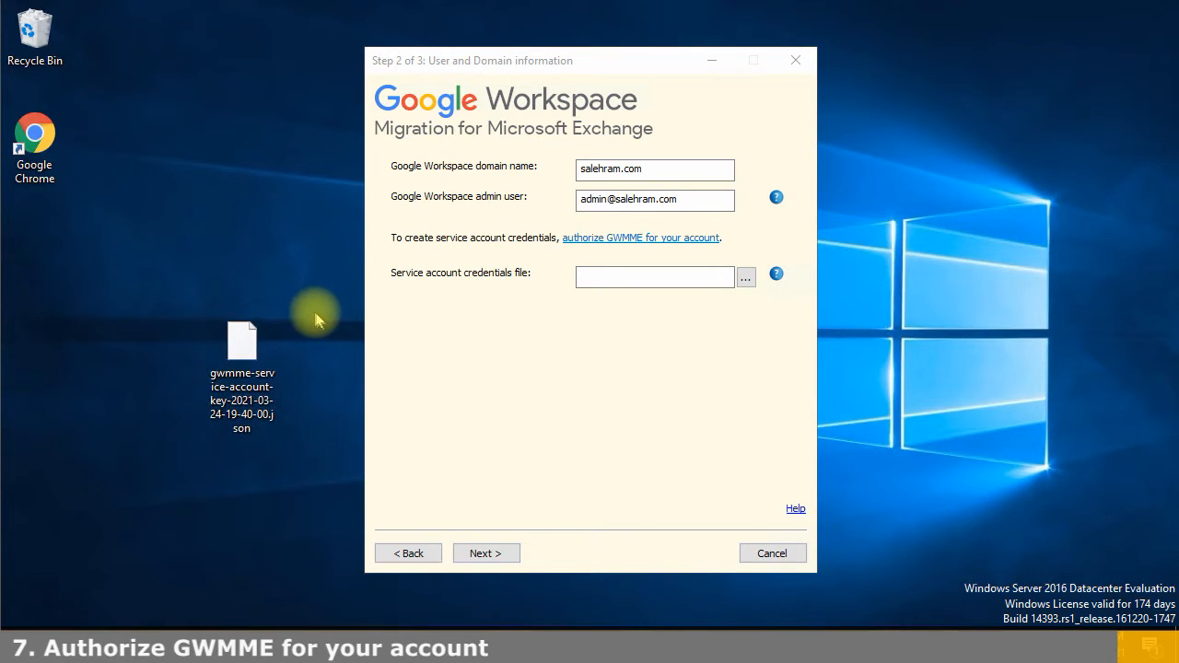
click(745, 275)
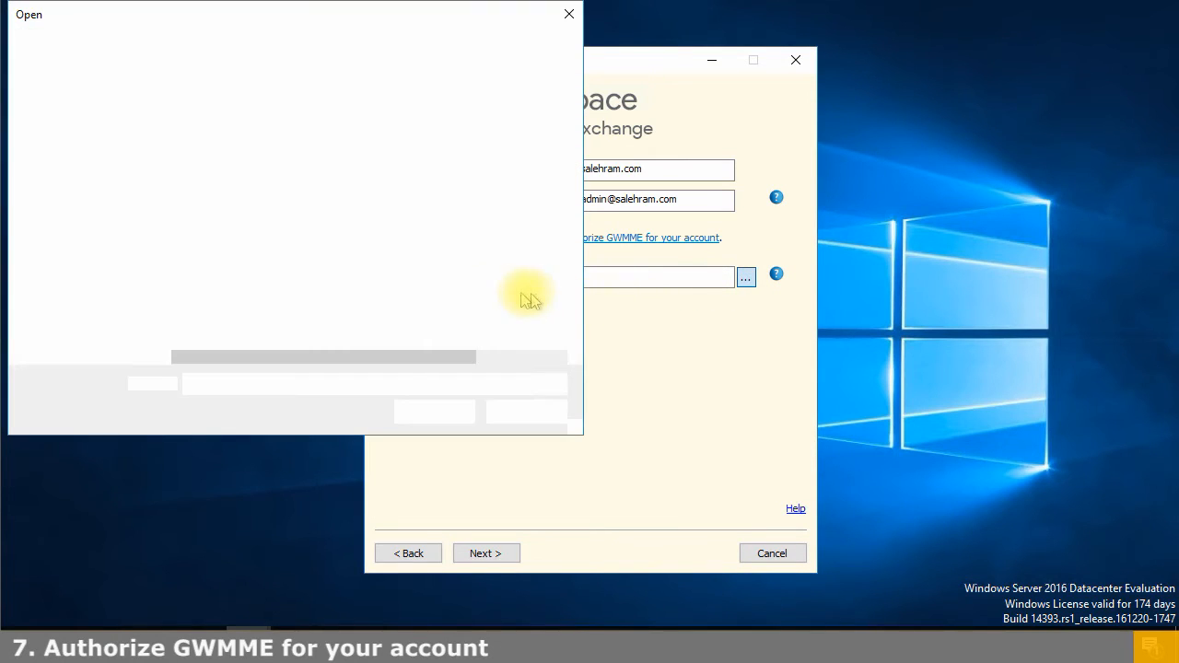
drag(350, 22, 486, 97)
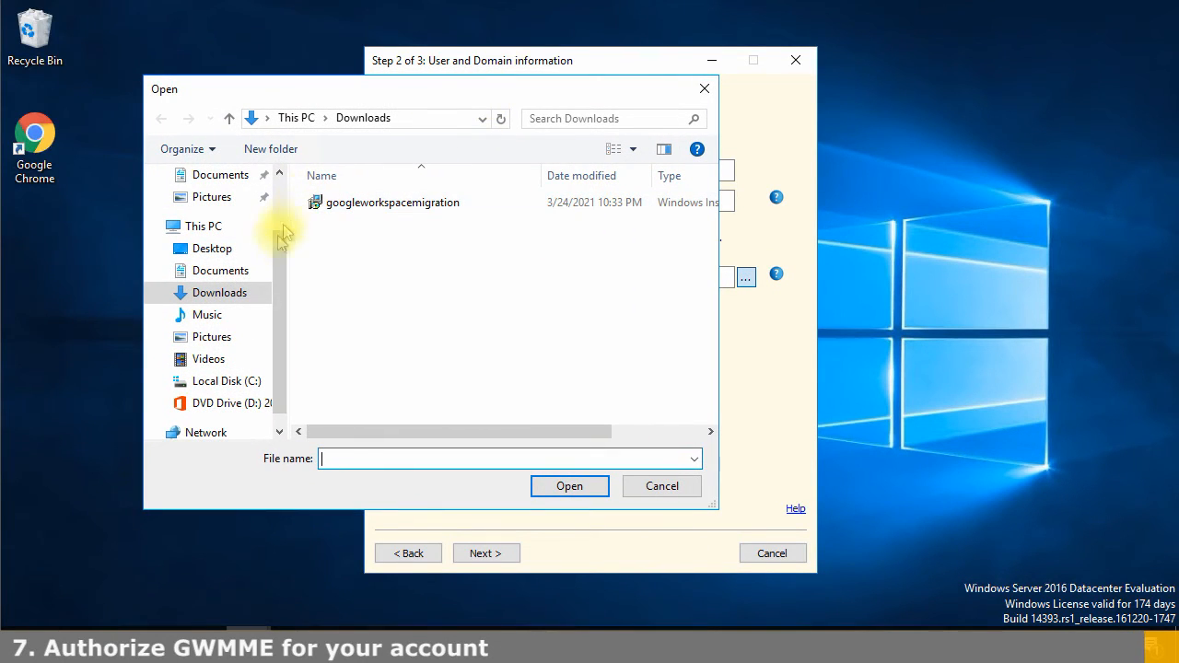
click(219, 250)
double_click(358, 205)
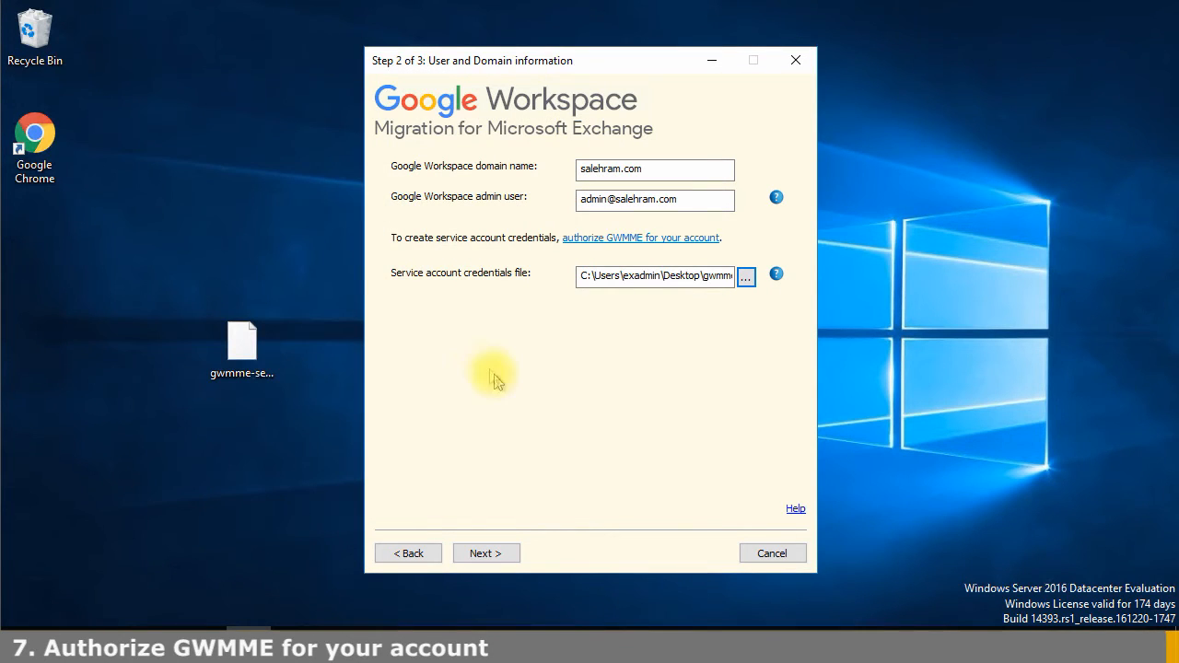
click(488, 553)
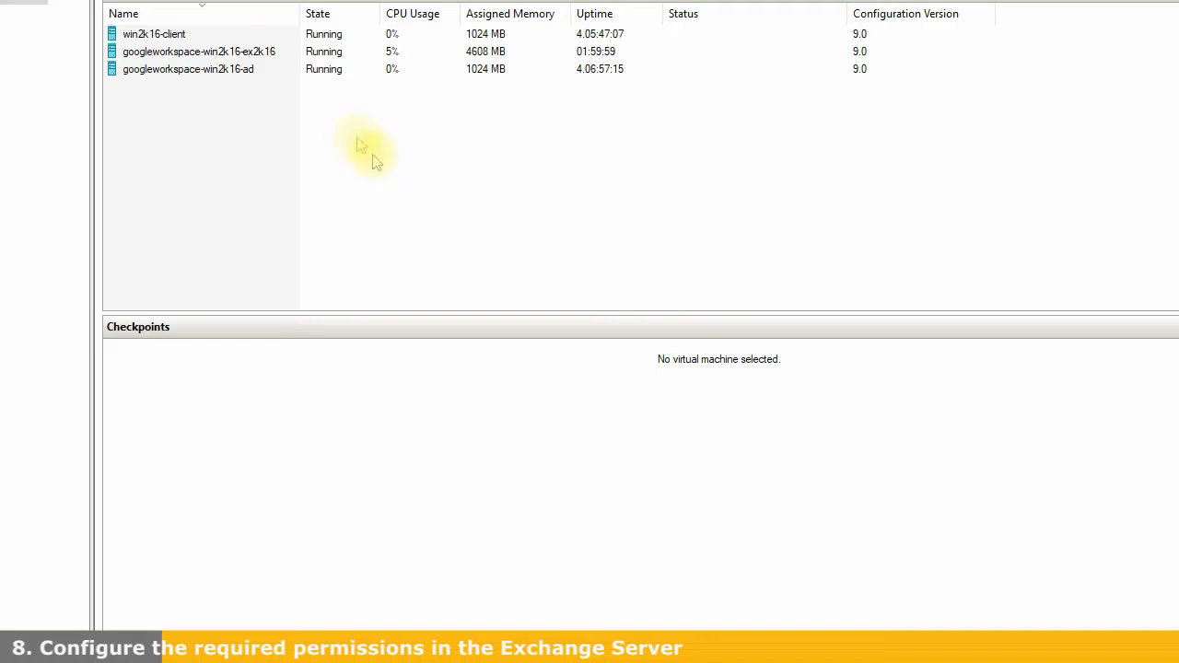
Select the googleworkspace-win2k16-ex2k16 VM and launch the Exchange Management Shell
click(265, 53)
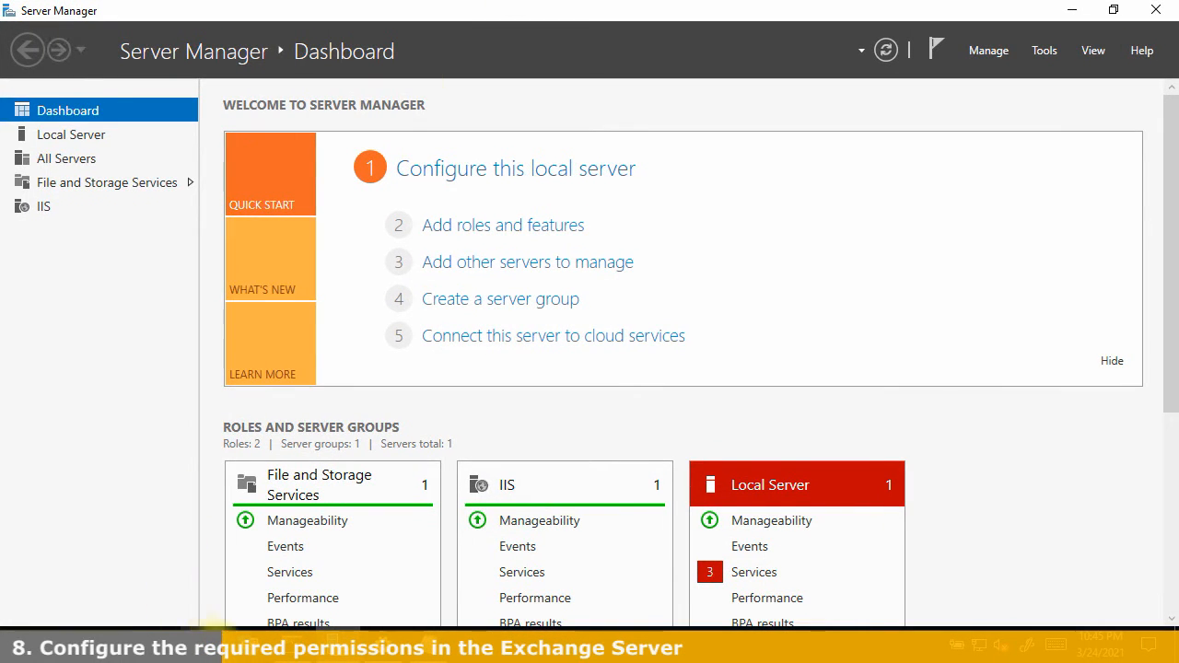
click(429, 645)
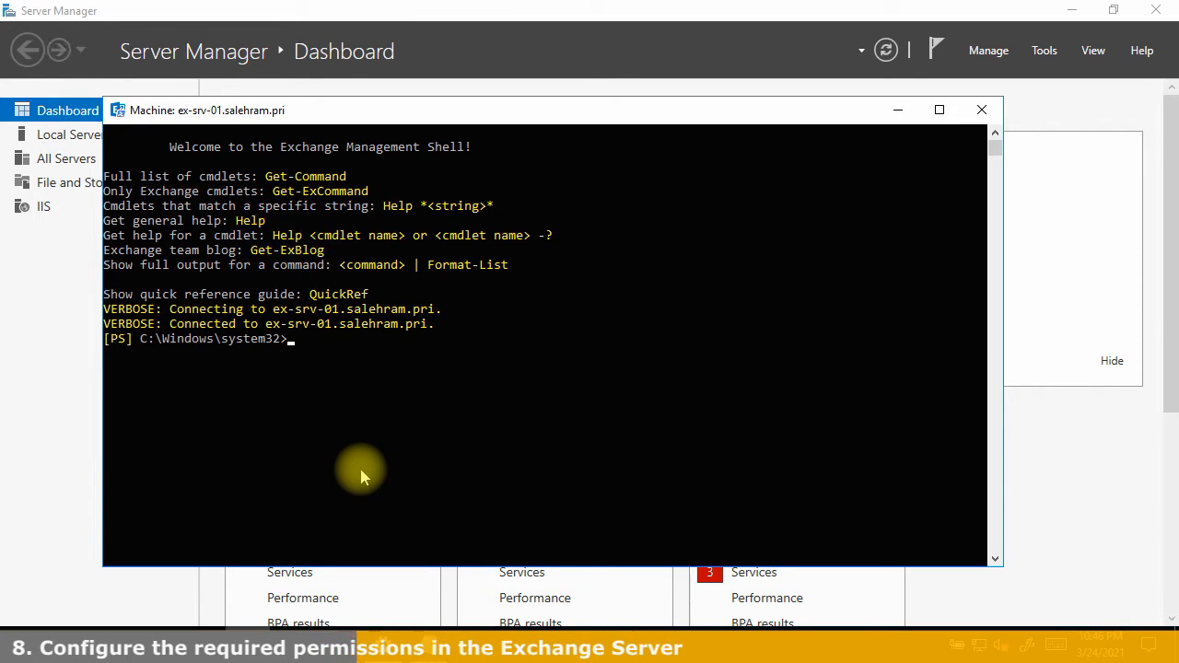
Type 'Get-MailboxDatabase | Add-MailboxPermission -User' at the shell prompt with Tab completion
key(Return)
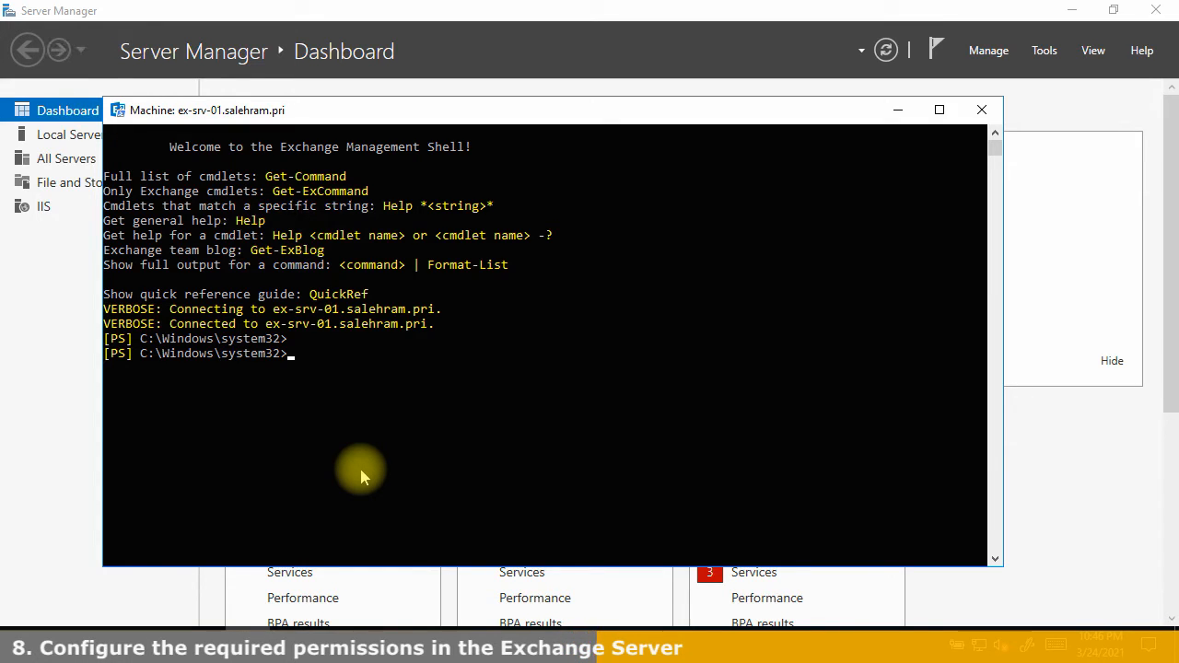
text(get-mai)
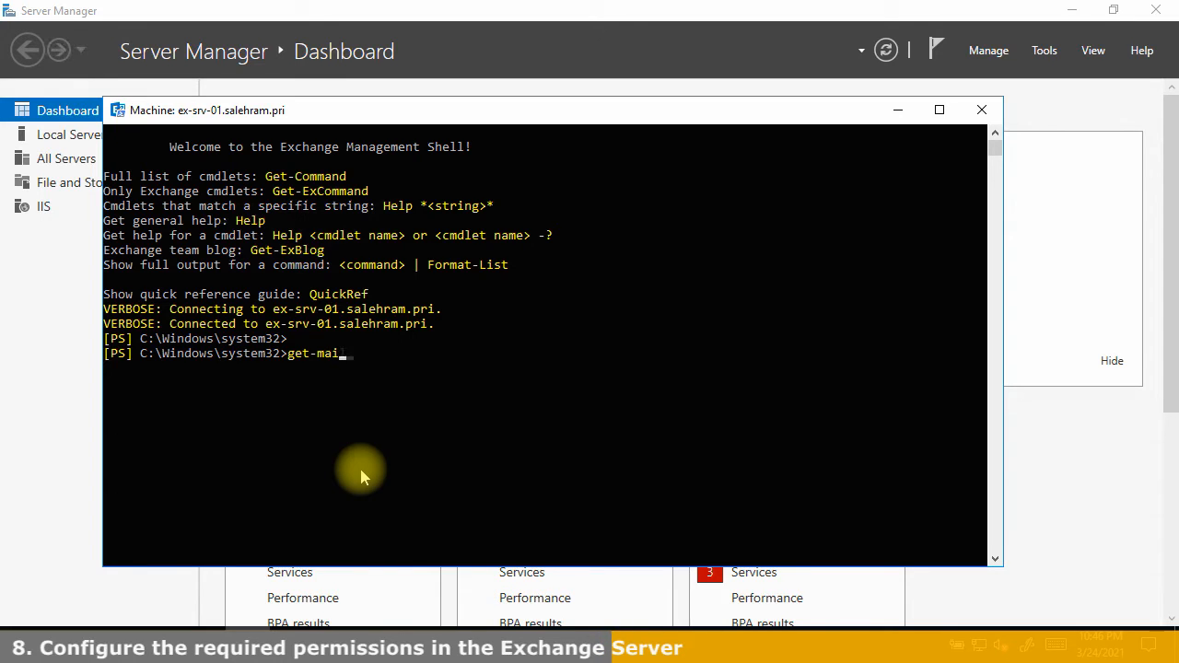
text(lboxdatabase)
key(Tab)
text(| )
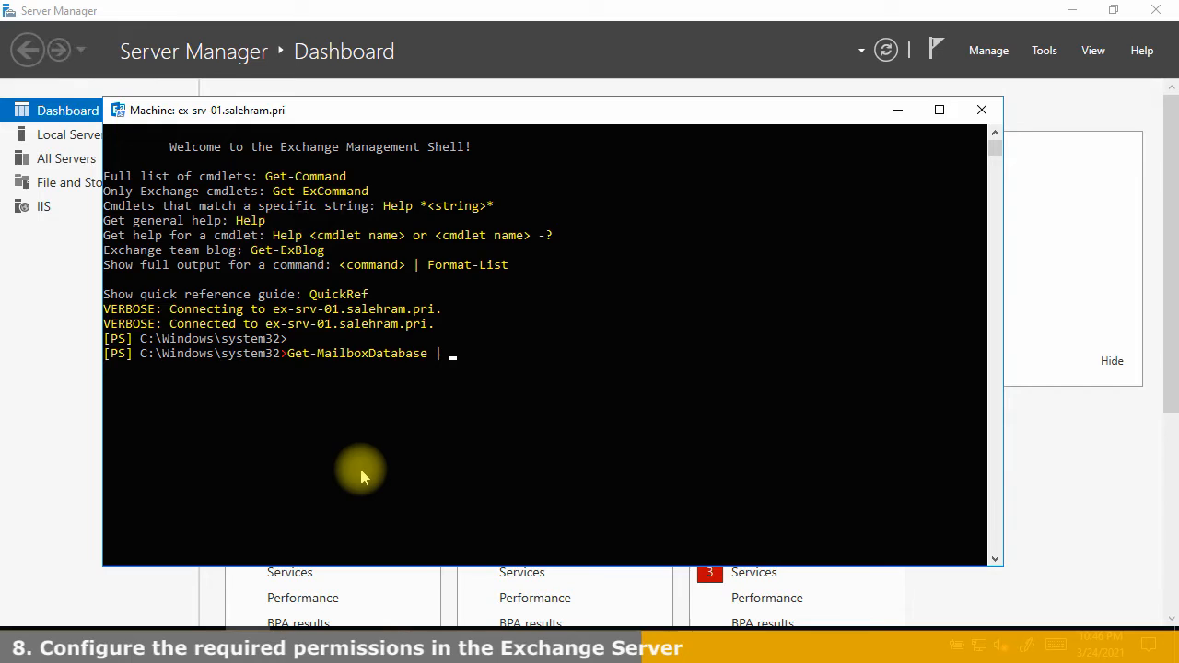
text(add-mailboxperm)
key(Tab)
text(-u)
key(Tab)
Enter the Exchange admin account name, then erase the Add-MailboxPermission part back toward its start
text(adm)
key(Left)
key(Left)
key(Left)
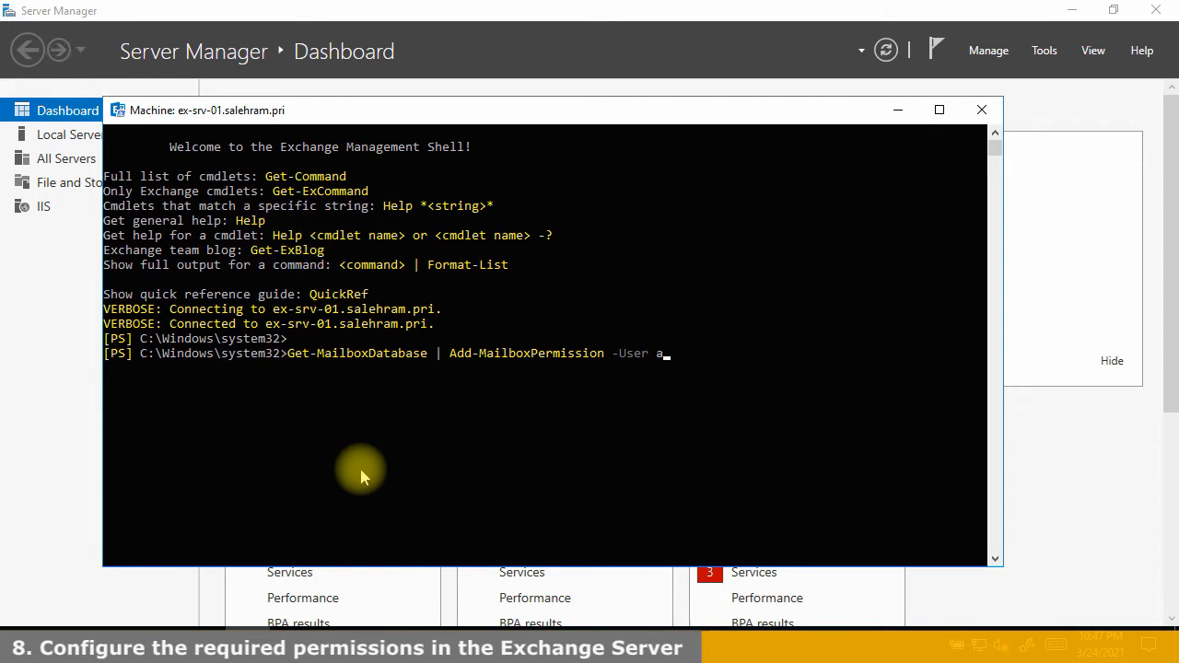
text(ex)
key(End)
text(in)
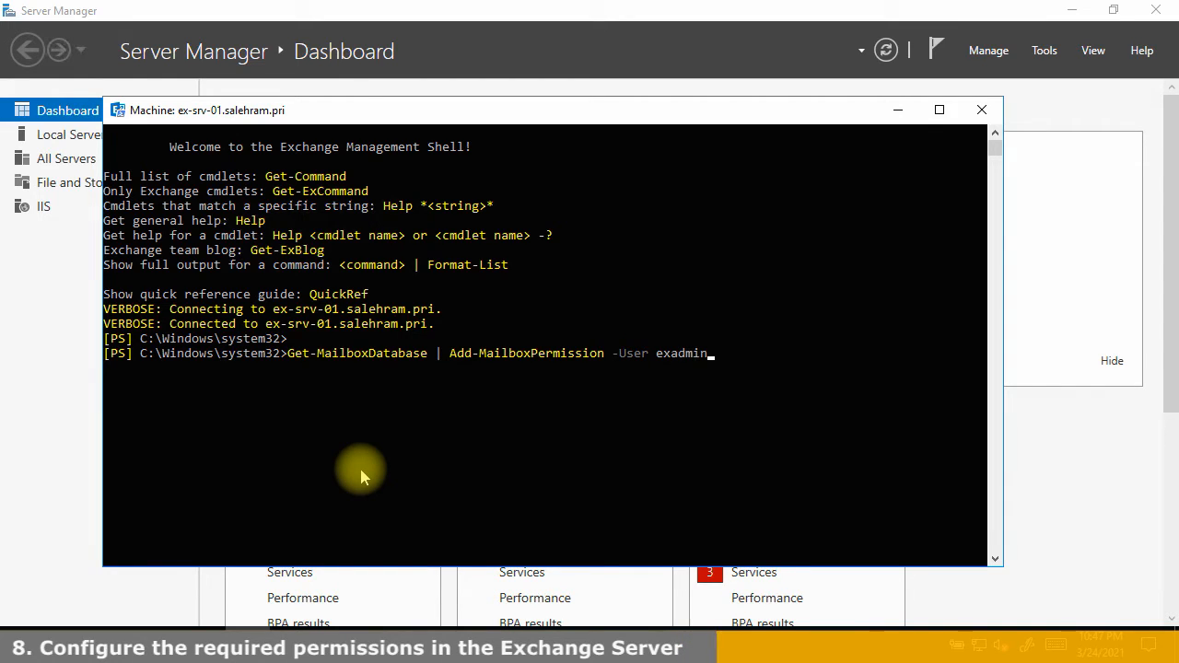
key(BackSpace)
key(BackSpace)
key(BackSpace)
key(BackSpace)
key(BackSpace)
key(BackSpace)
key(BackSpace)
key(BackSpace)
key(BackSpace)
key(BackSpace)
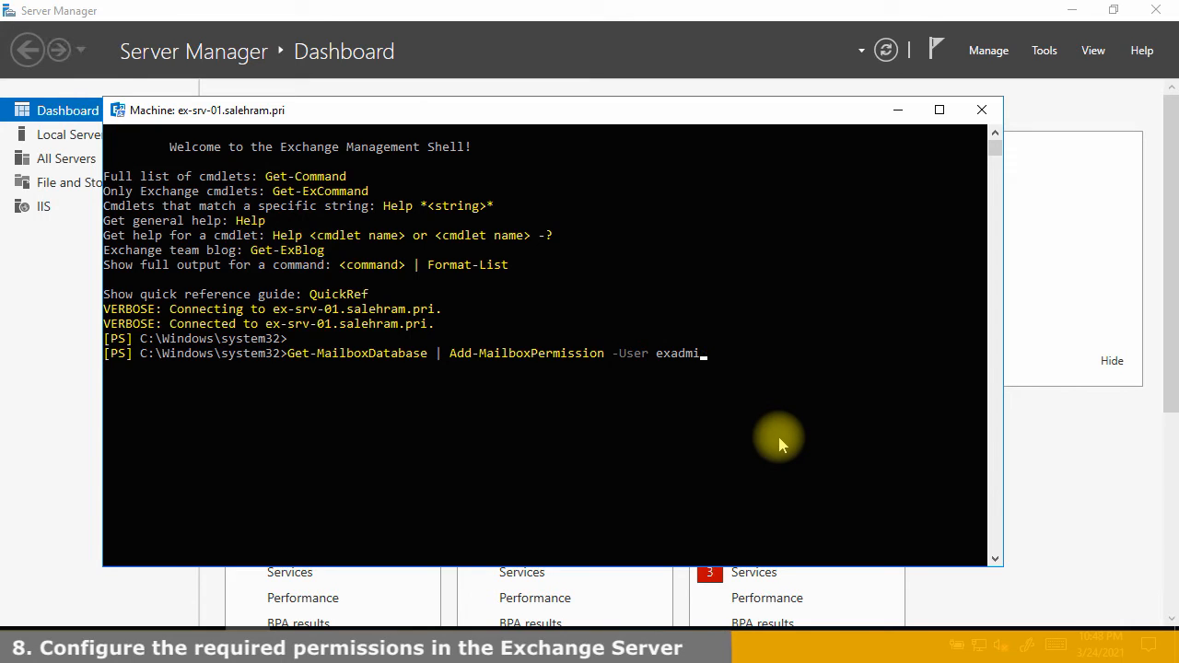
key(BackSpace)
key(BackSpace)
key(BackSpace)
key(BackSpace)
key(BackSpace)
key(BackSpace)
key(BackSpace)
key(BackSpace)
key(BackSpace)
key(BackSpace)
key(BackSpace)
key(BackSpace)
key(BackSpace)
key(BackSpace)
key(BackSpace)
key(BackSpace)
key(BackSpace)
key(BackSpace)
key(BackSpace)
key(BackSpace)
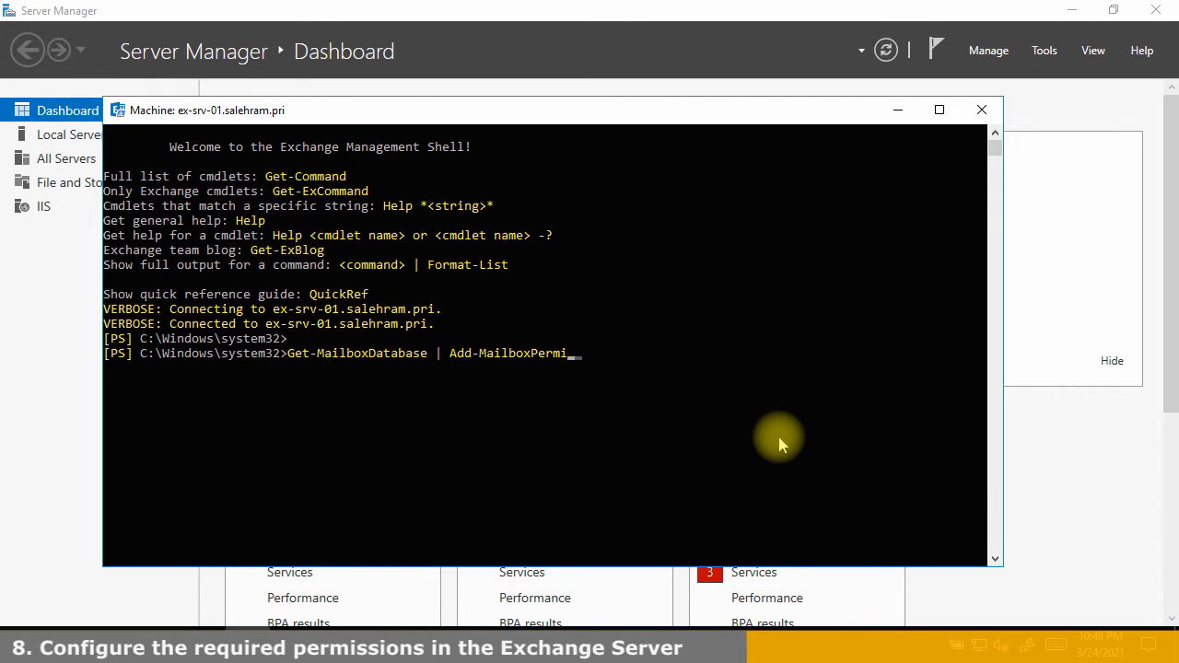
Run Get-MailboxDatabase | Add-ADPermission granting the admin account 'Receive As', then copy the database name
key(BackSpace)
text(adpe)
key(Tab)
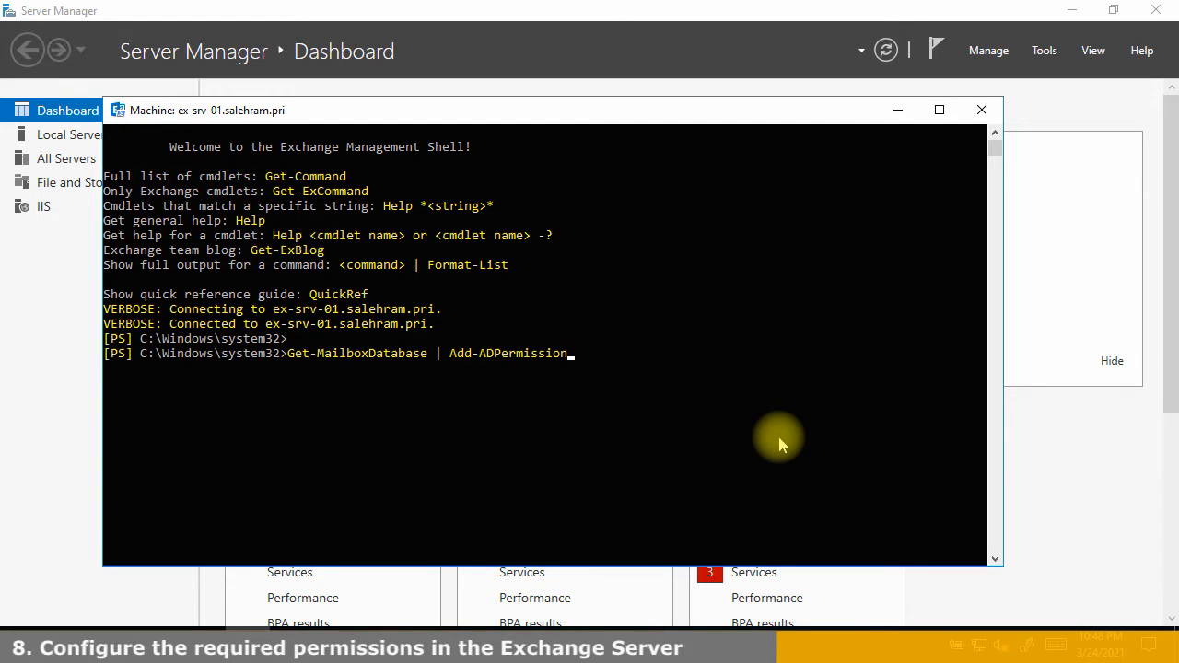
text(-user)
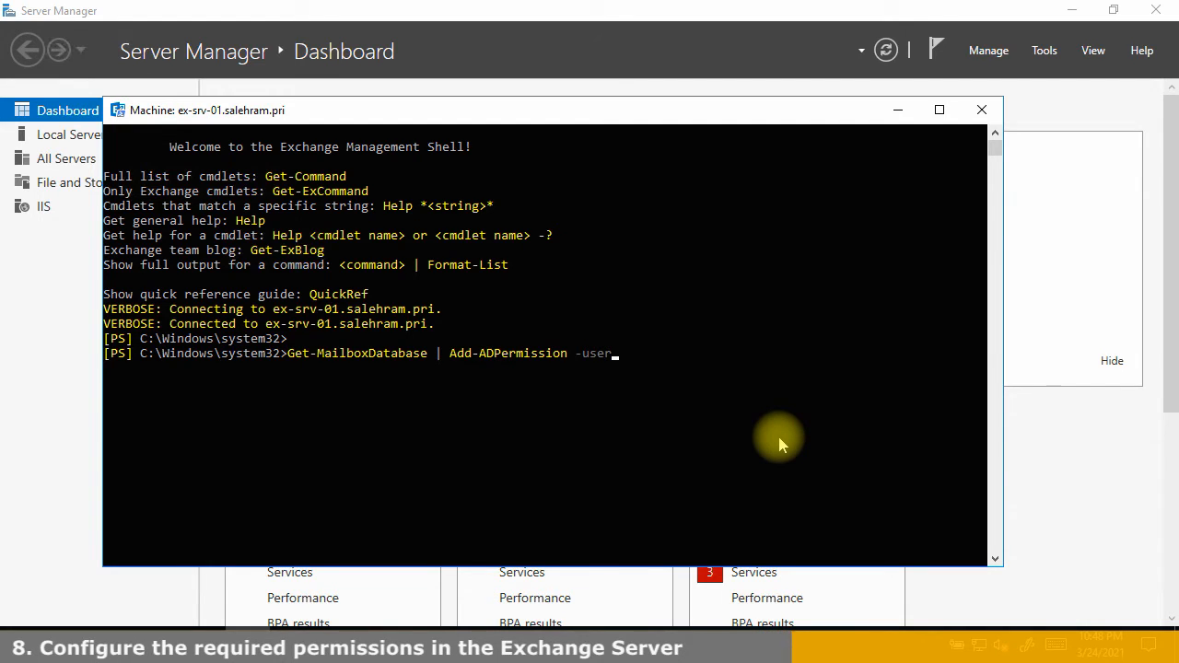
text( exad)
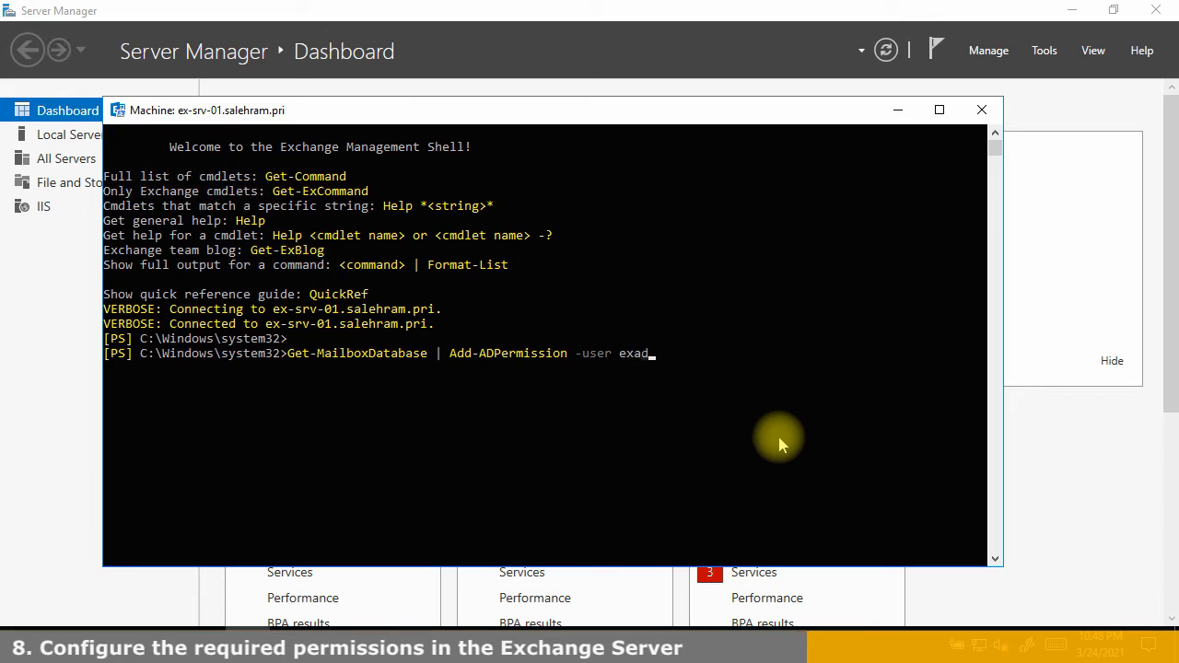
text(min -)
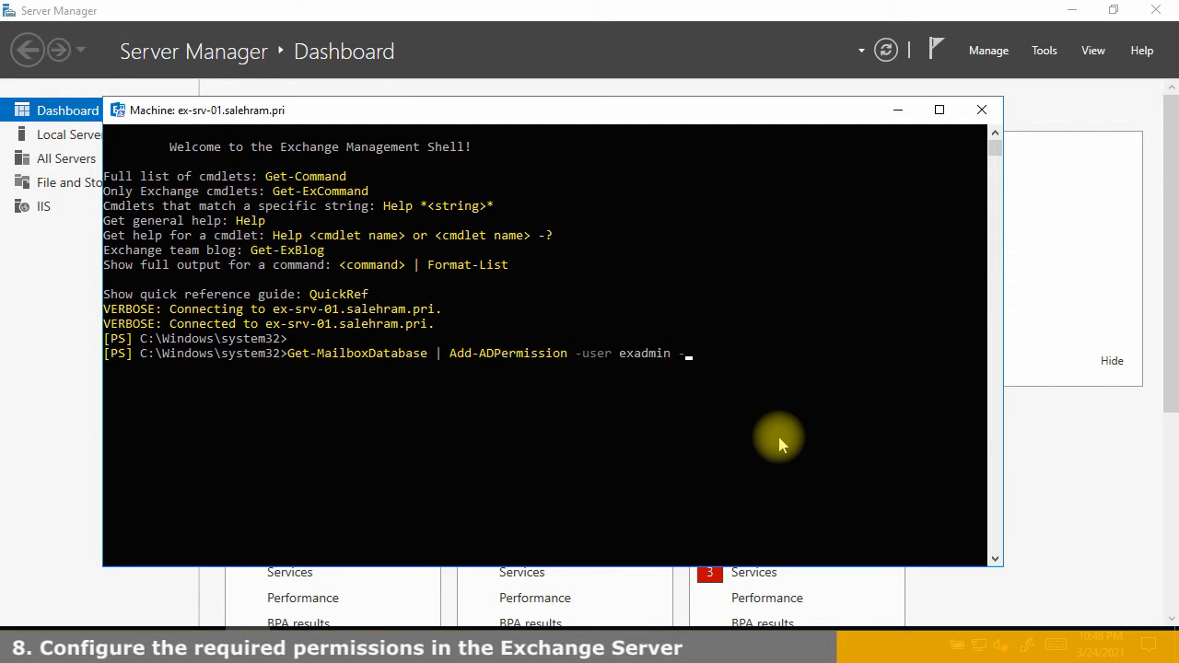
text(ExtendedRights)
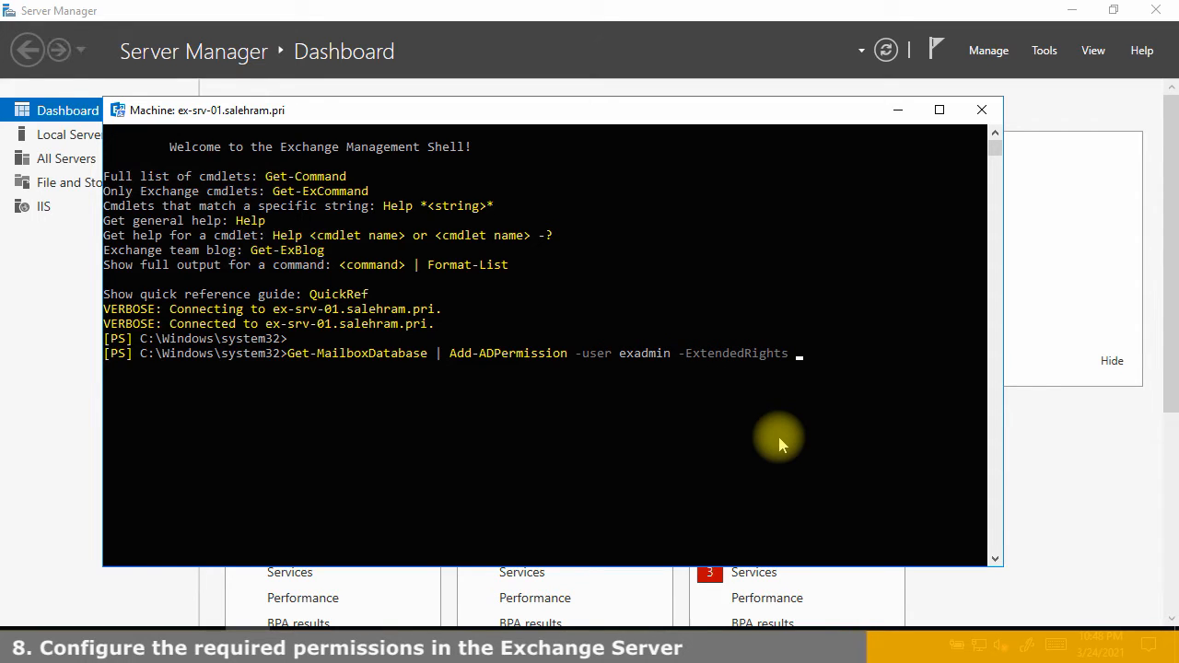
text( 'Receive)
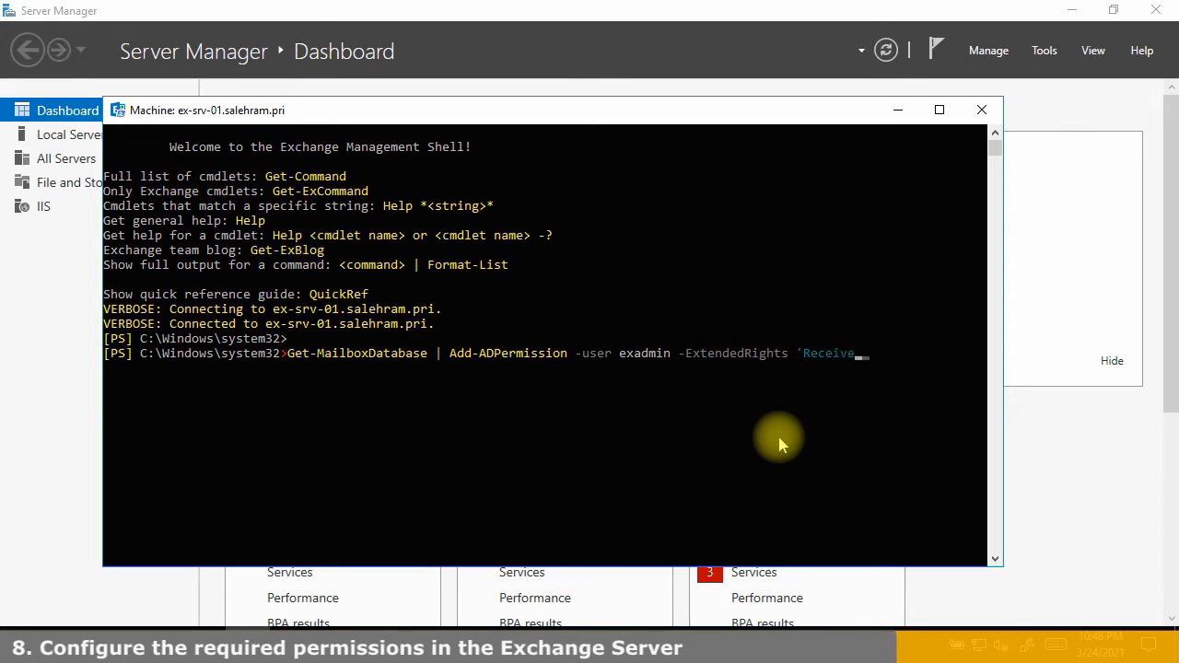
text( As')
key(Return)
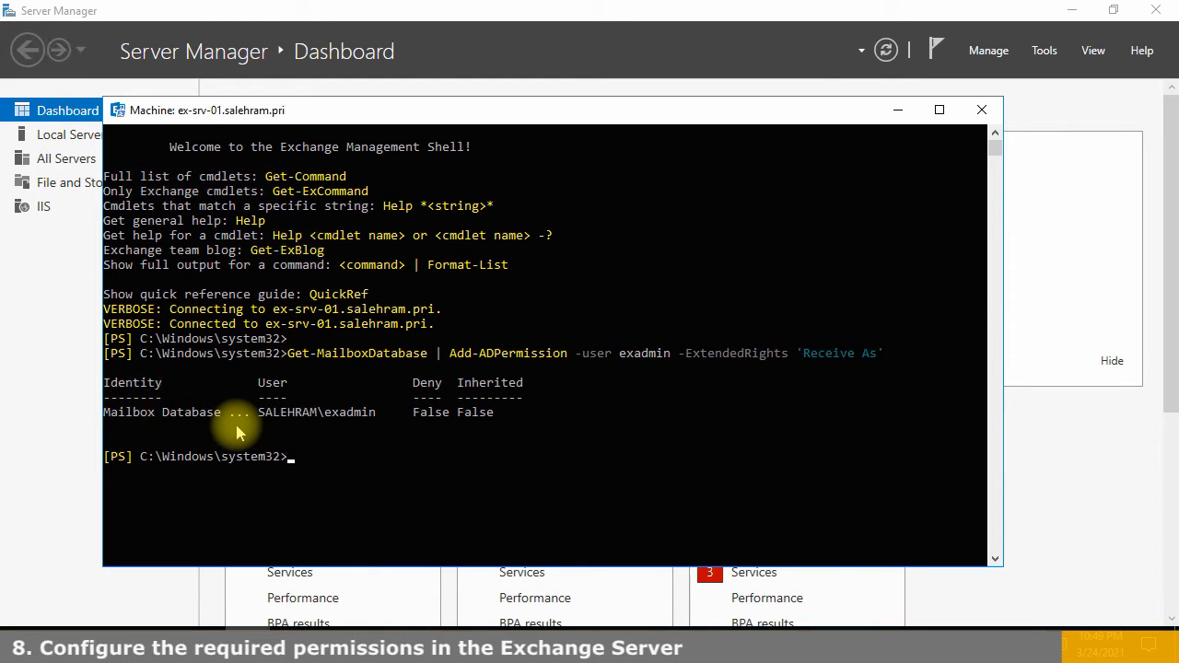
drag(105, 414, 219, 424)
right_click(209, 415)
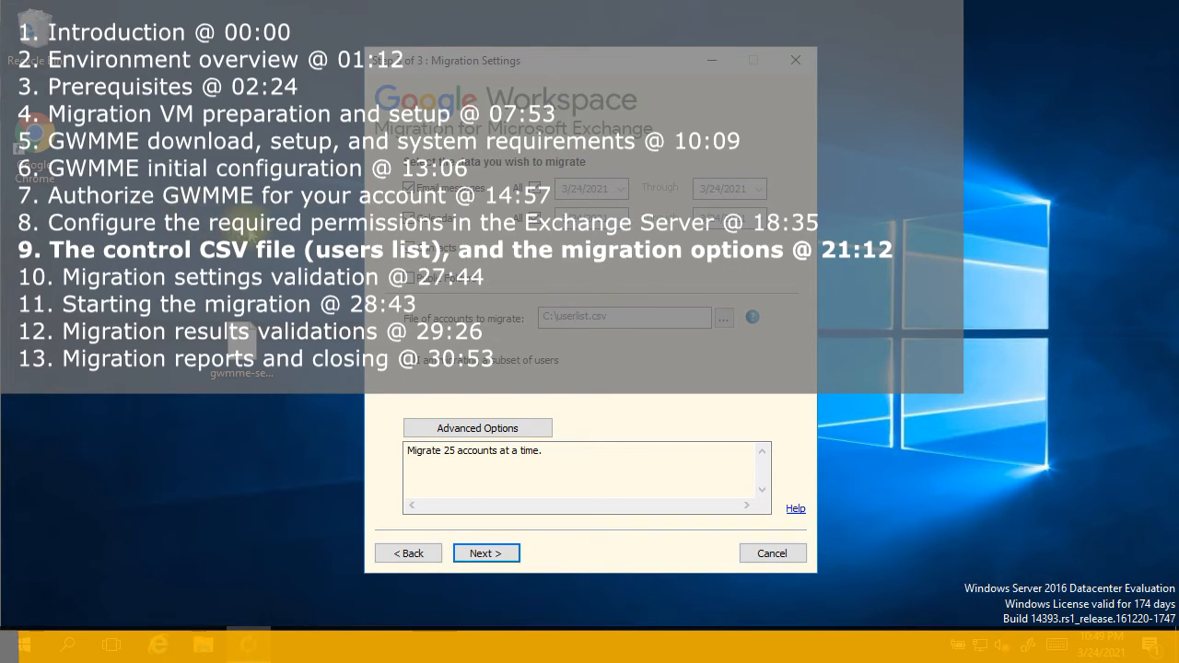
Create a new desktop text document named 'userlist' and open it in Notepad
click(618, 321)
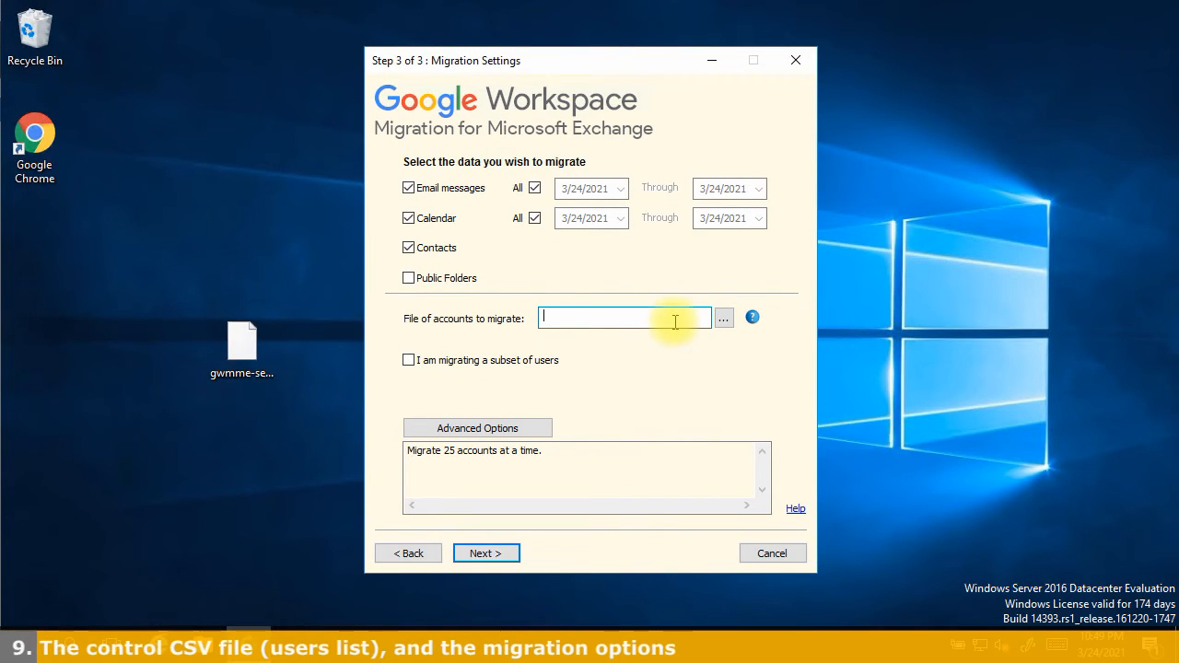
right_click(157, 229)
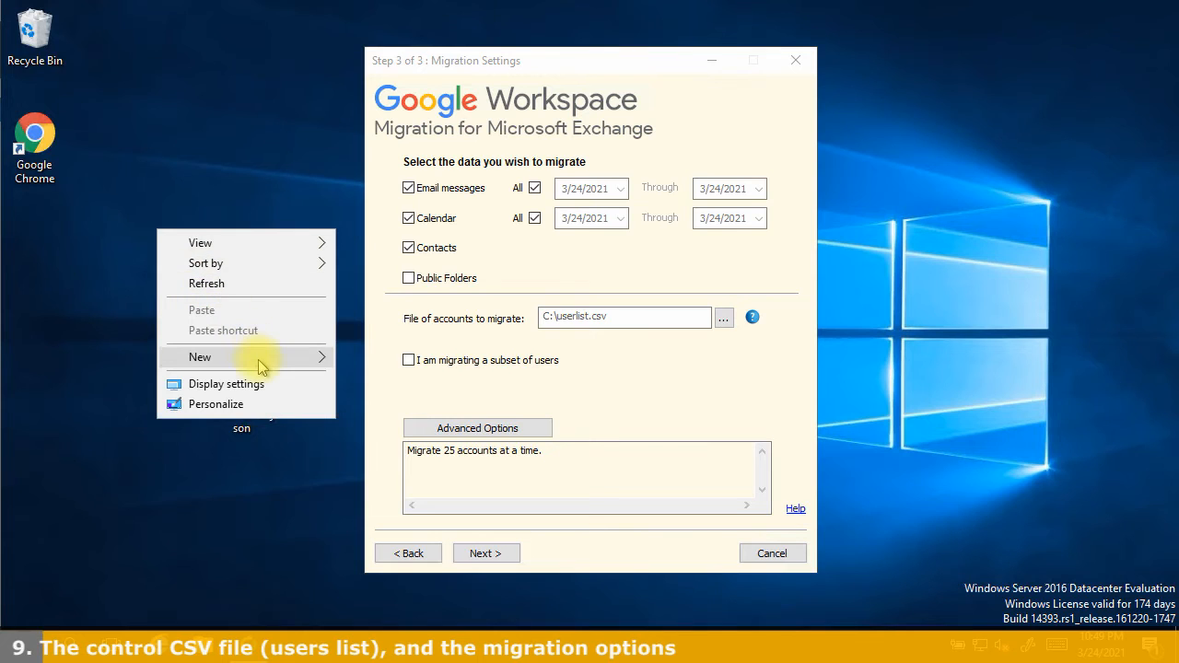
mouse_move(260, 367)
click(385, 527)
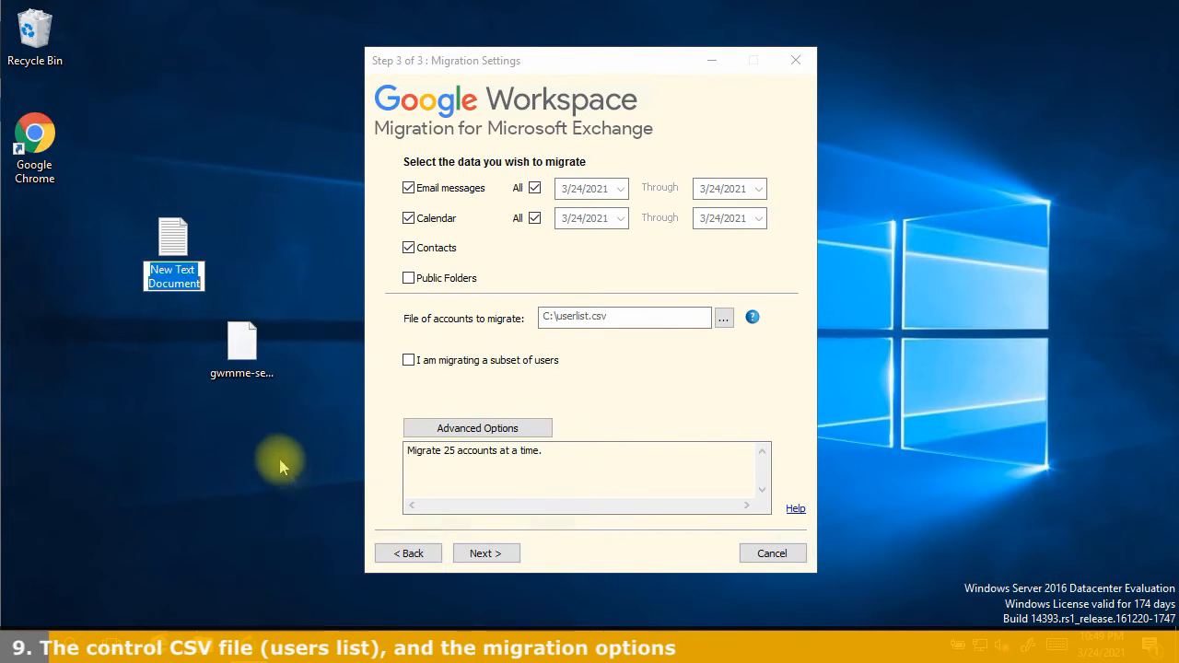
text(userlist)
key(Return)
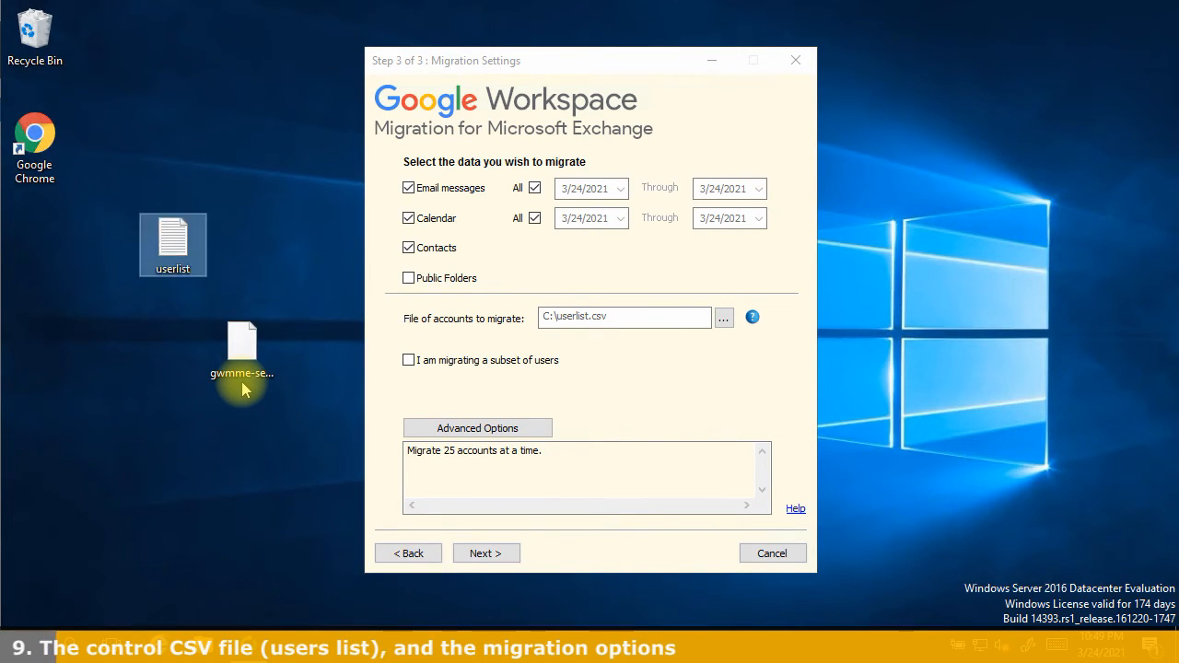
key(Return)
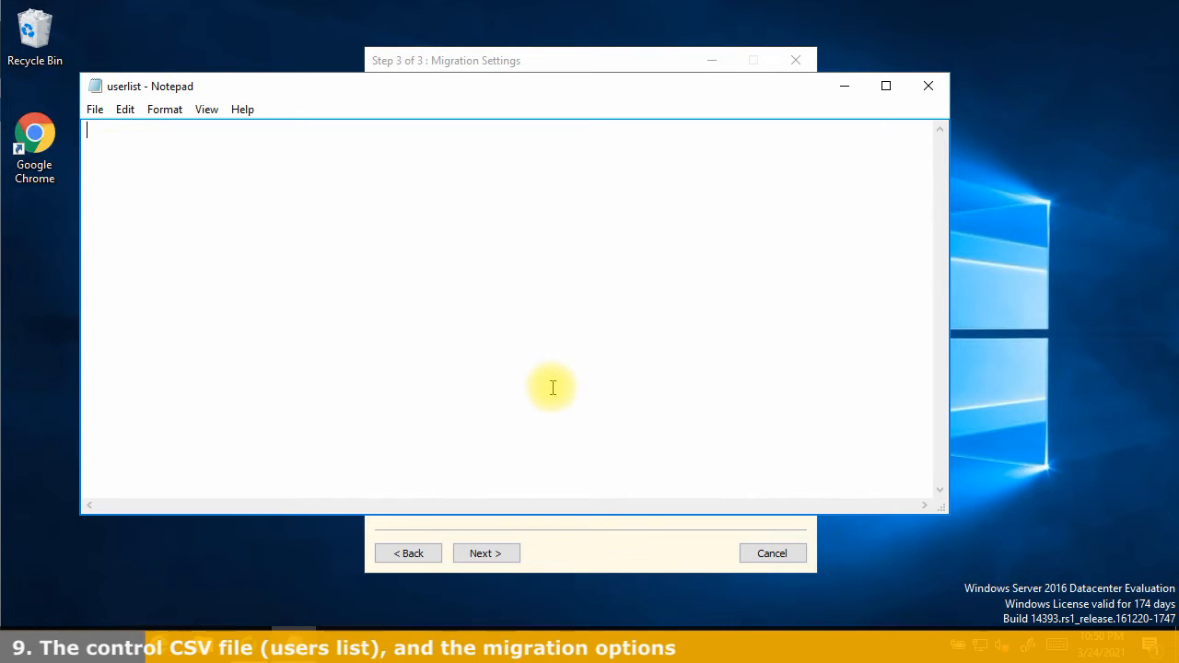
Open the 'Create a control CSV file' help article from the accounts file field's help icon
click(576, 534)
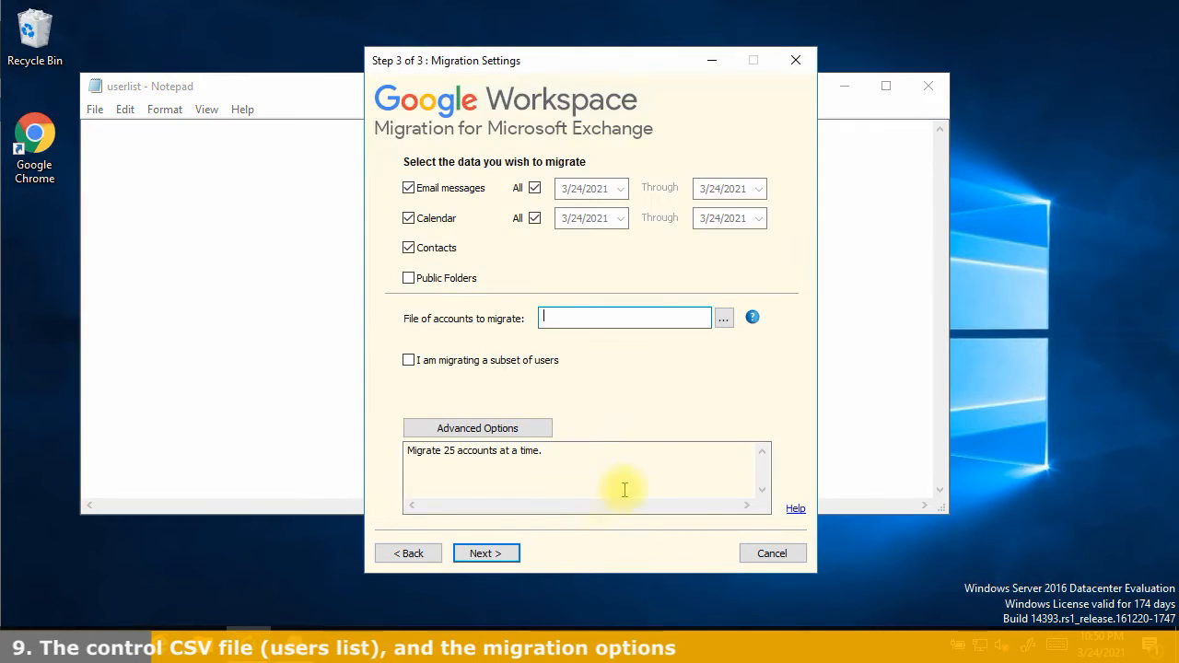
click(752, 319)
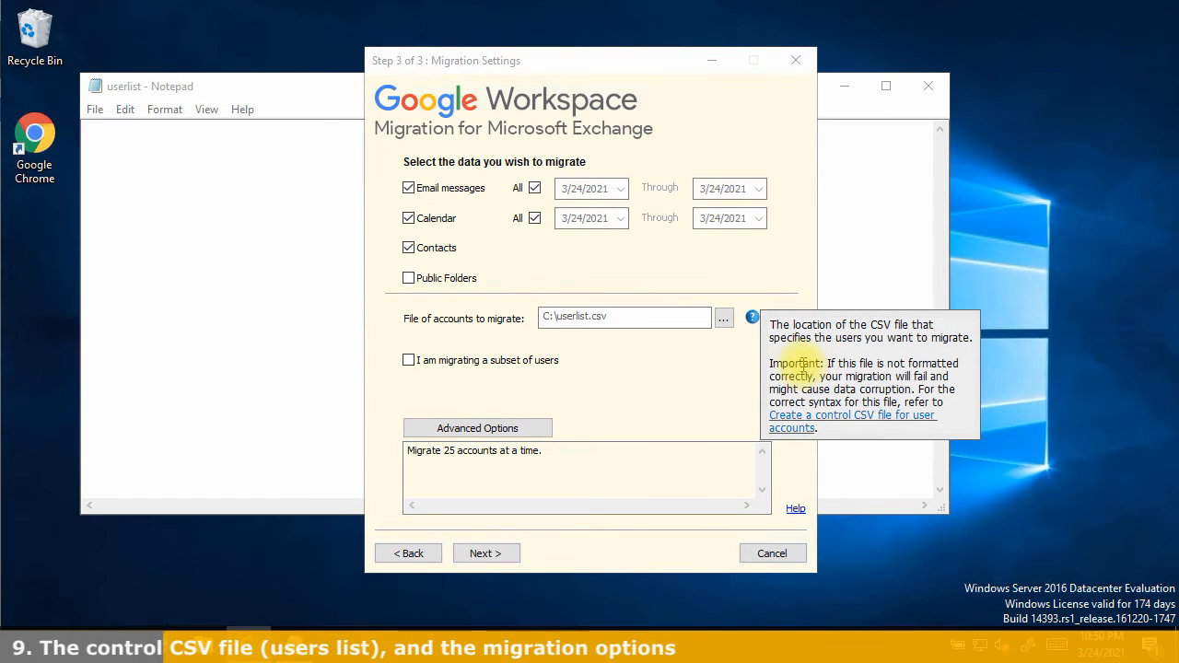
click(787, 419)
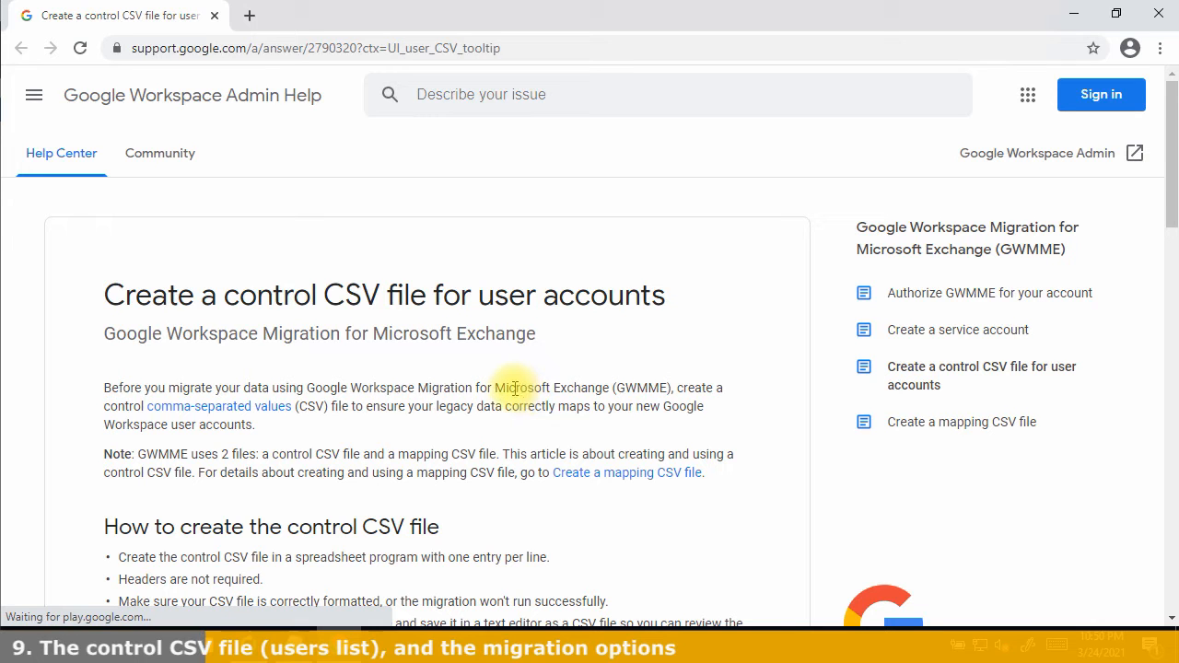
Expand 'Migrating from an Exchange server' in the article to read the sourceuser/targetuser example table
scroll(513, 386, down, 3)
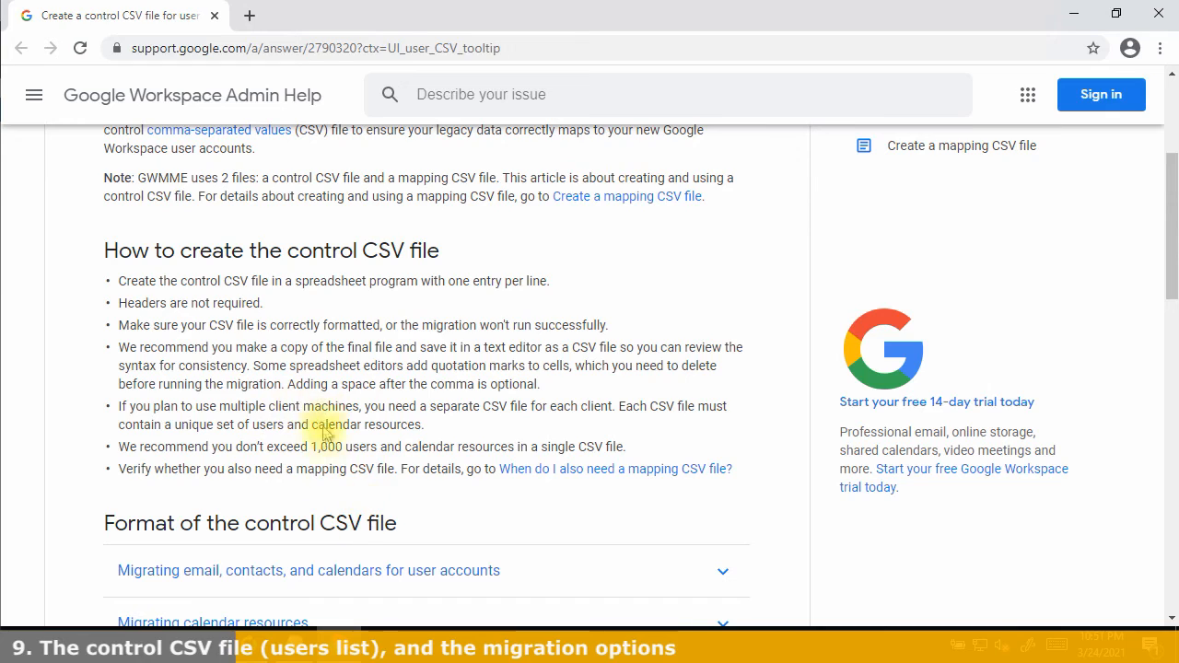
scroll(334, 419, down, 2)
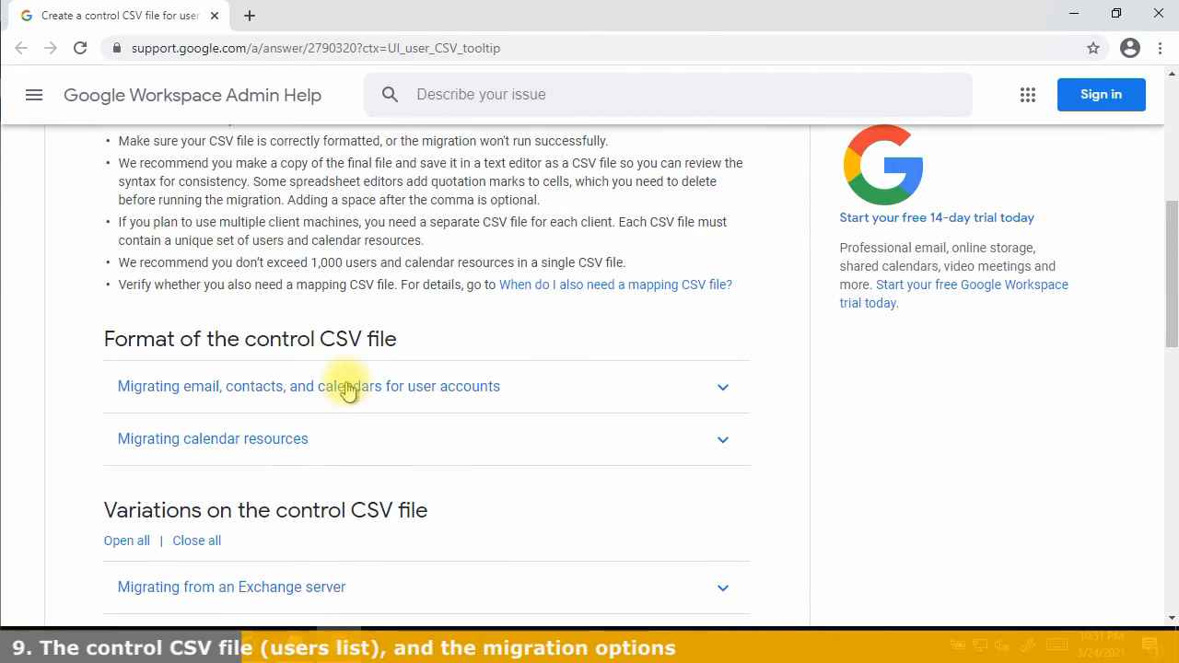
scroll(341, 387, up, 2)
scroll(321, 316, down, 2)
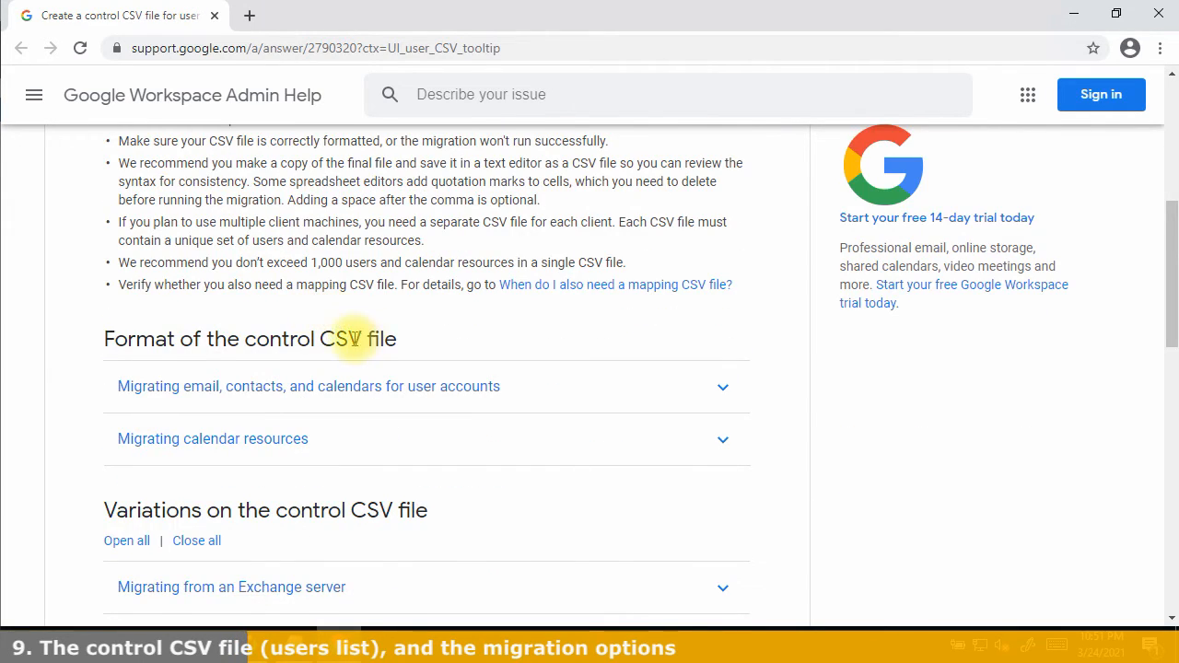
scroll(350, 339, down, 1)
scroll(348, 340, down, 1)
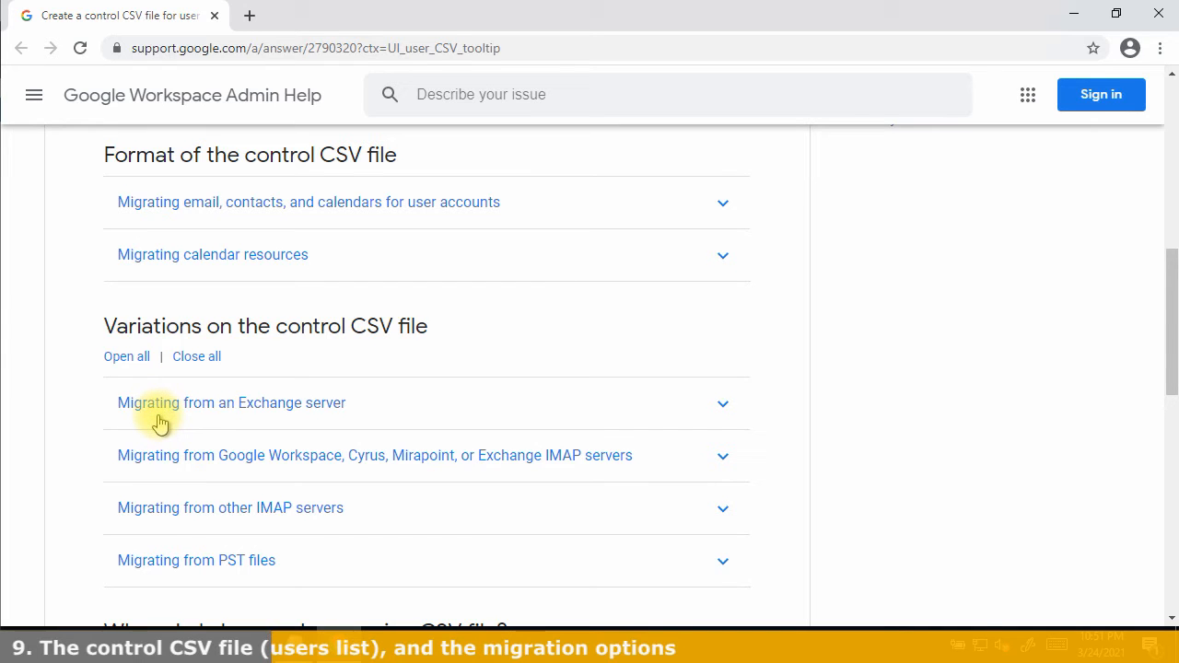
click(205, 413)
scroll(332, 414, down, 2)
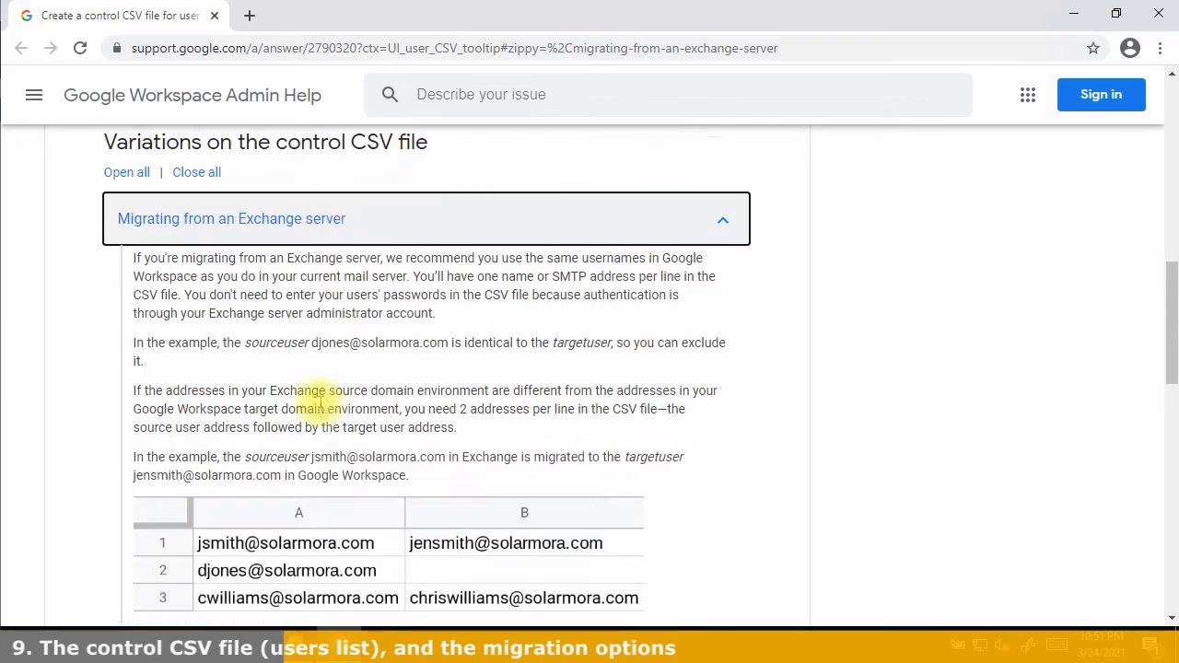
scroll(317, 403, down, 1)
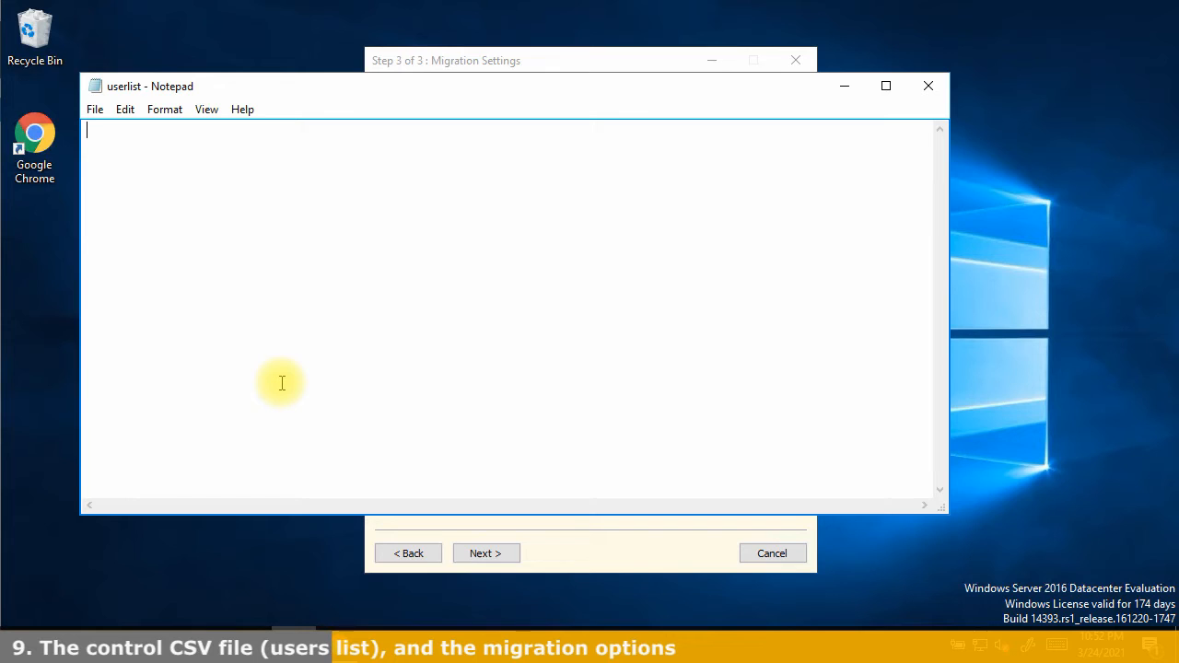
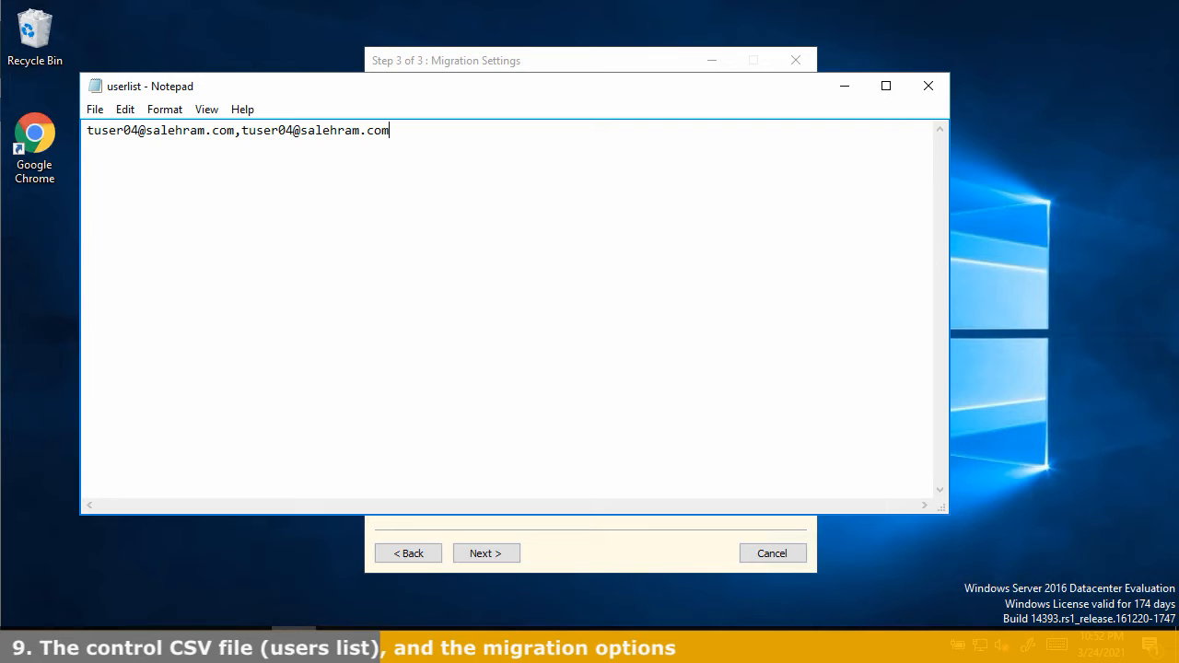
Fill the user list with identical source,target address rows for test users 04–06, then close Notepad
key(shift+Home)
key(ctrl+c)
key(End)
key(Return)
key(ctrl+v)
key(Return)
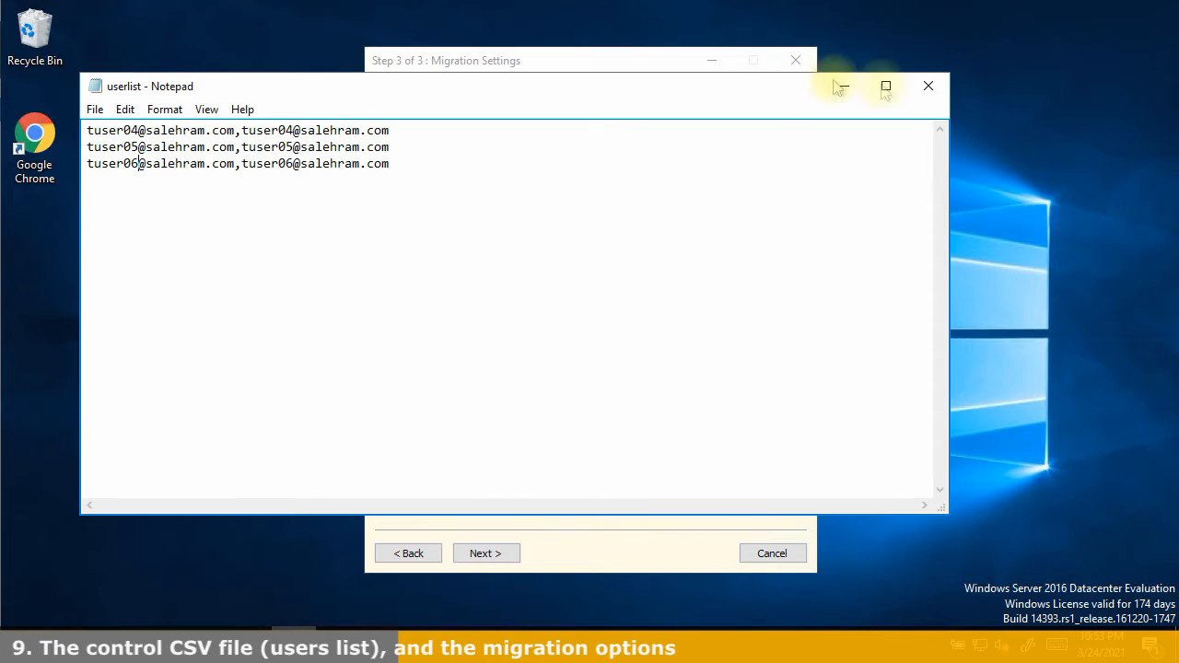
click(928, 86)
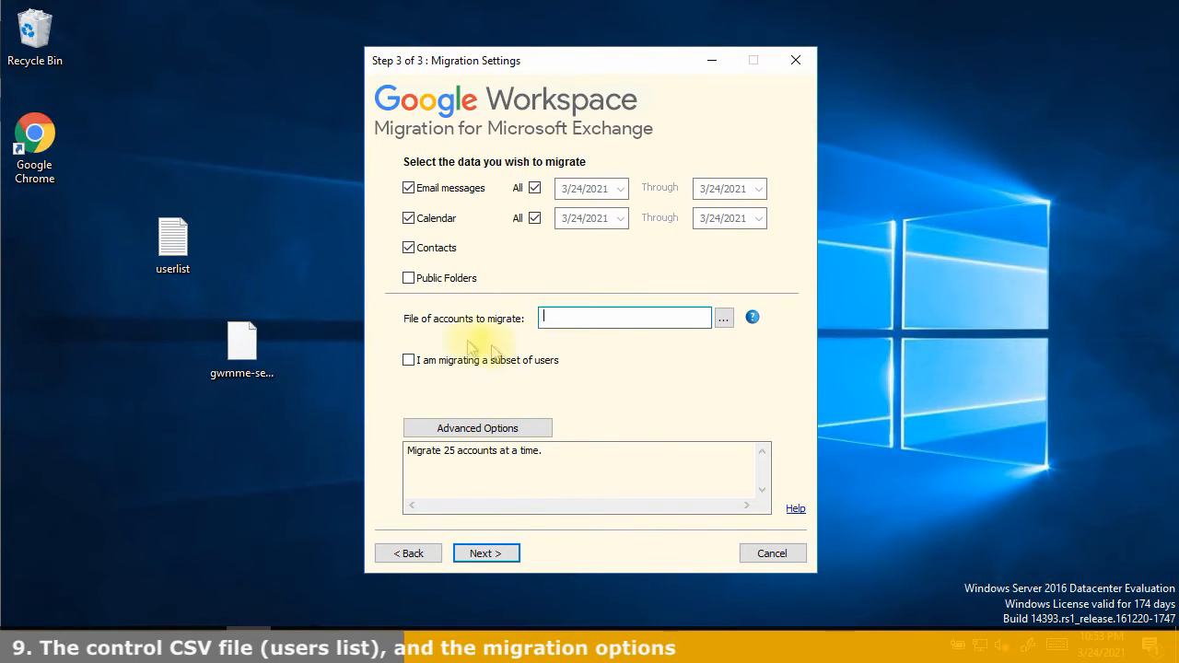
Point the accounts-to-migrate field at C:\userlist.csv and bring up the Advanced Options dialog
drag(172, 241, 567, 317)
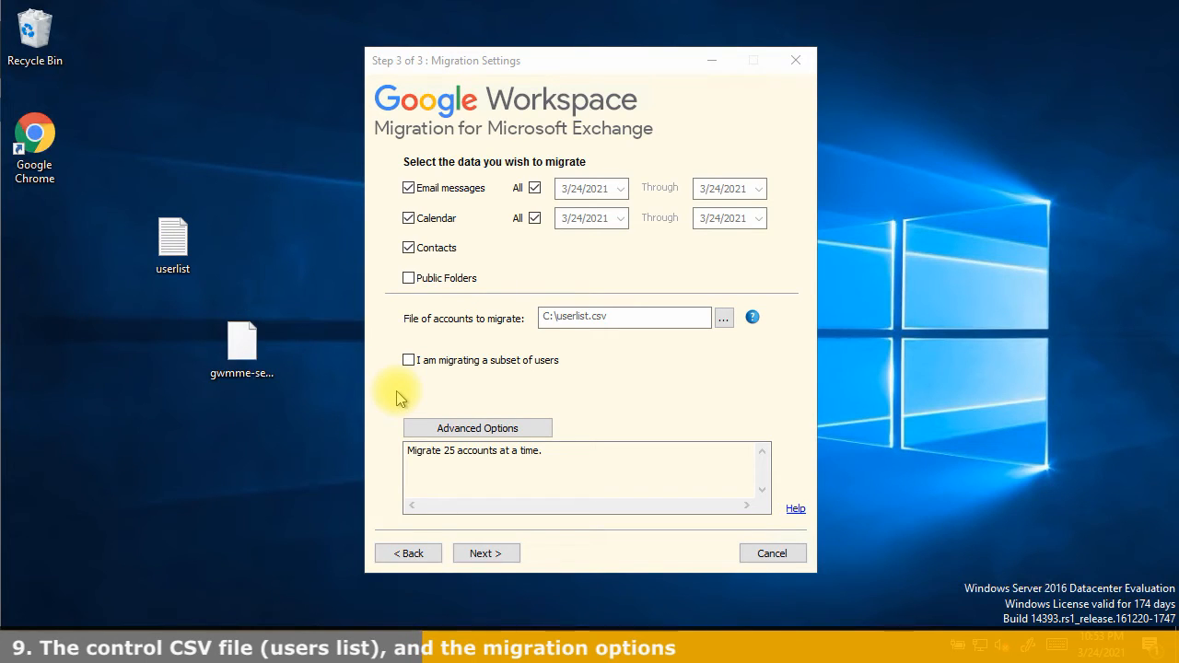
click(444, 431)
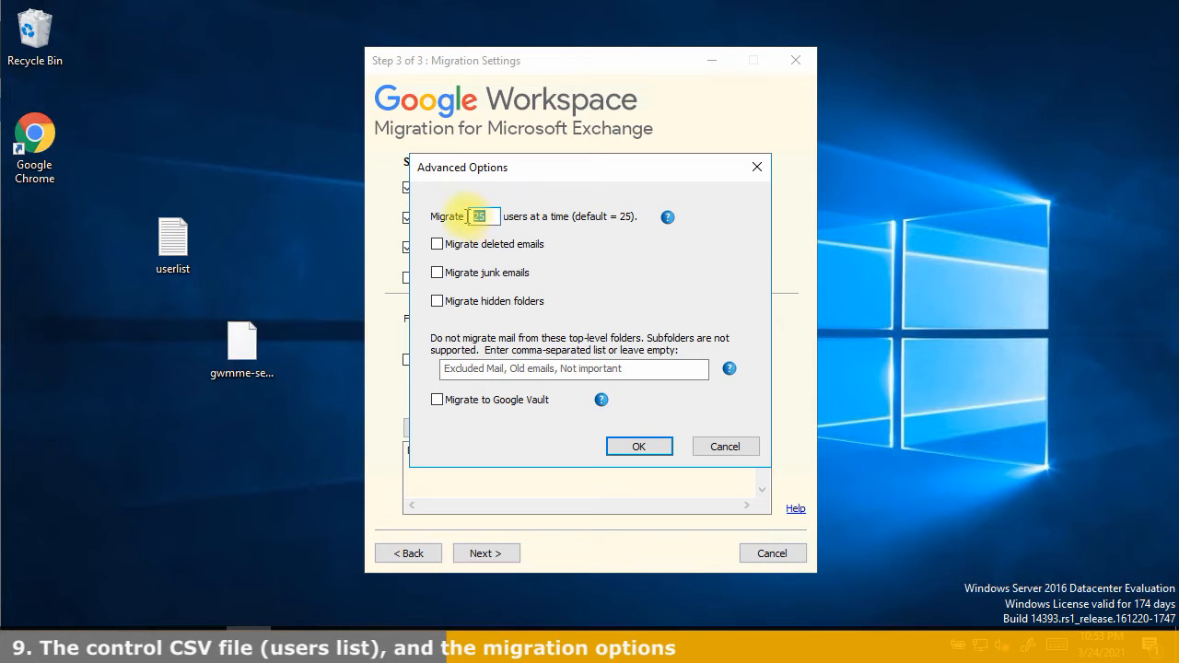
From the Migrate field's help, open the admin guide PDF at 'Step 3: Select the data to migrate'
click(489, 216)
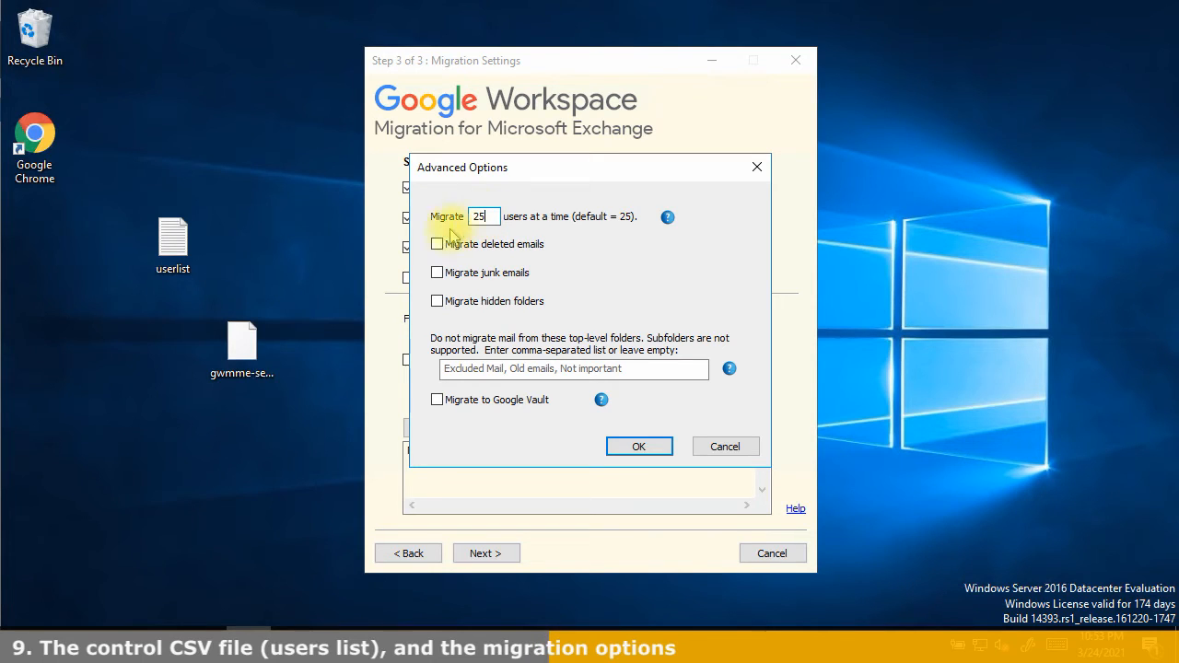
mouse_move(670, 221)
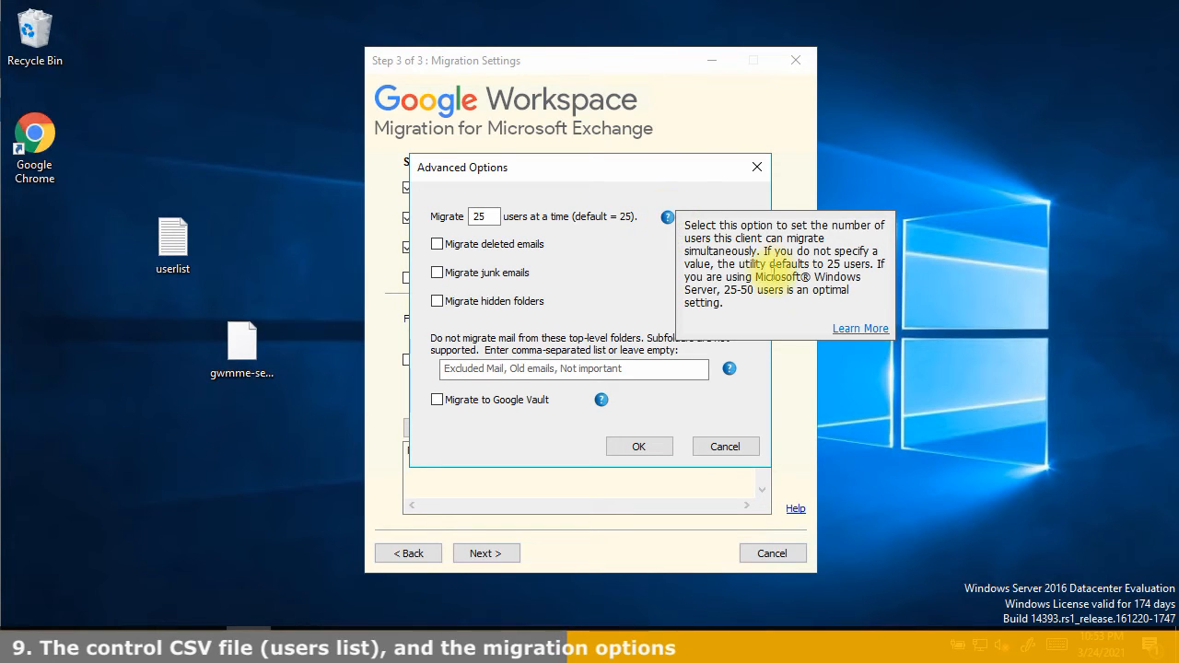
click(843, 329)
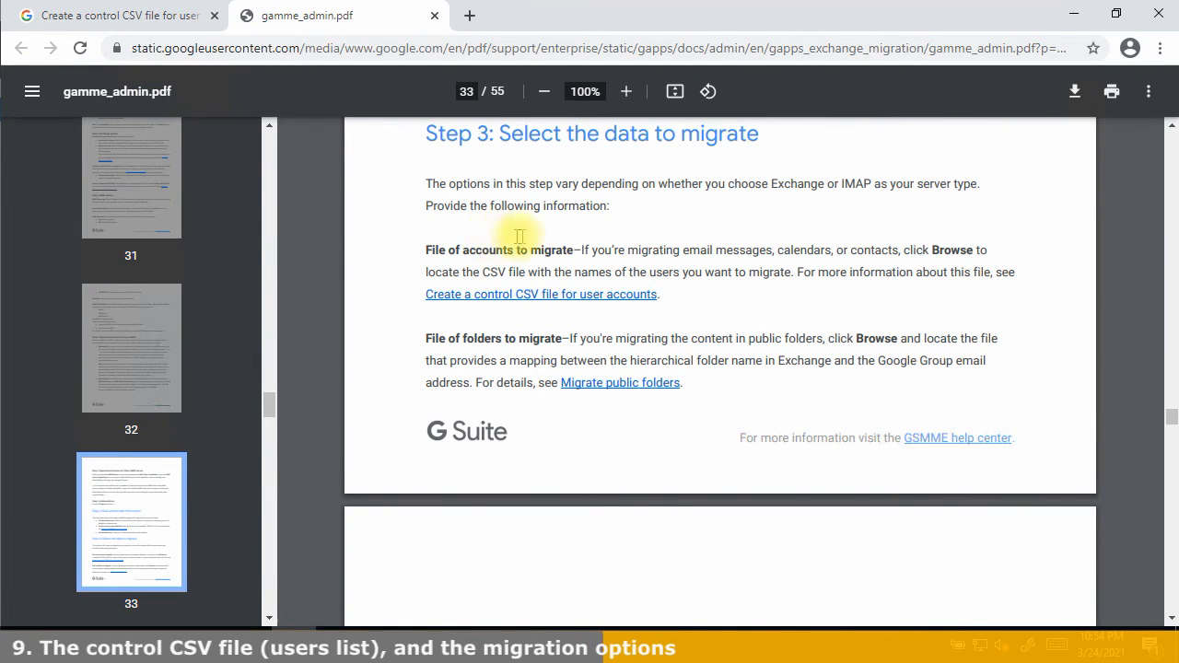
Browse the GSMME Admin Guide PDF and the control CSV help page, then return to GWMME
scroll(497, 239, down, 10)
scroll(526, 241, up, 12)
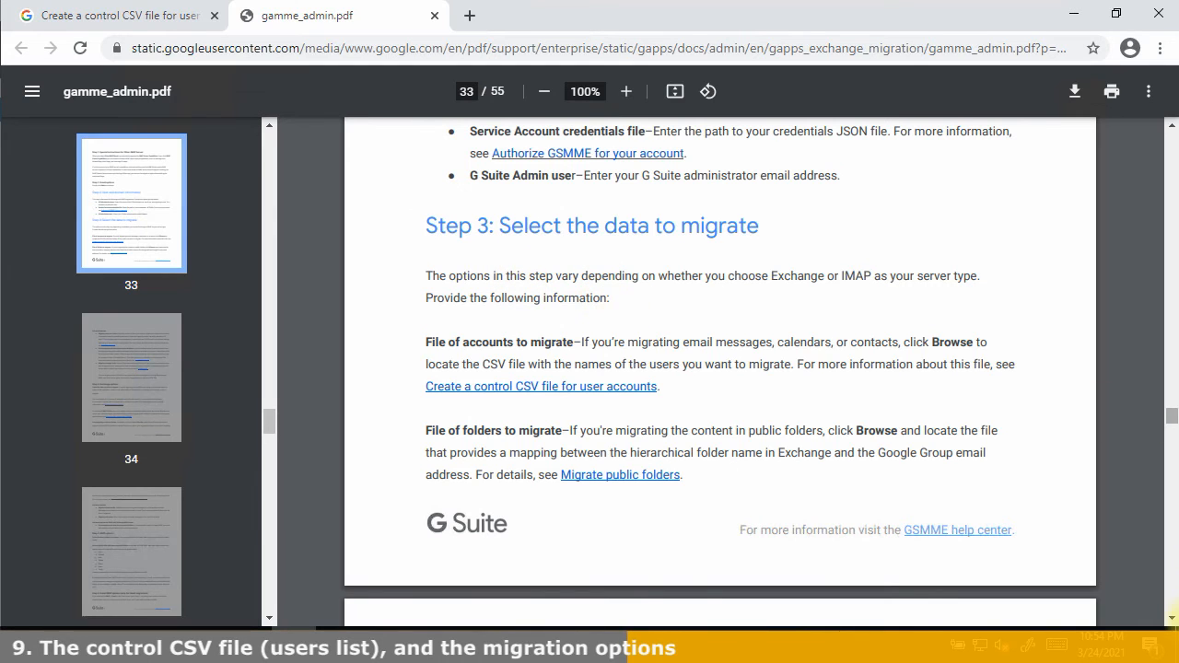
drag(1169, 416, 1118, 132)
scroll(645, 405, down, 1)
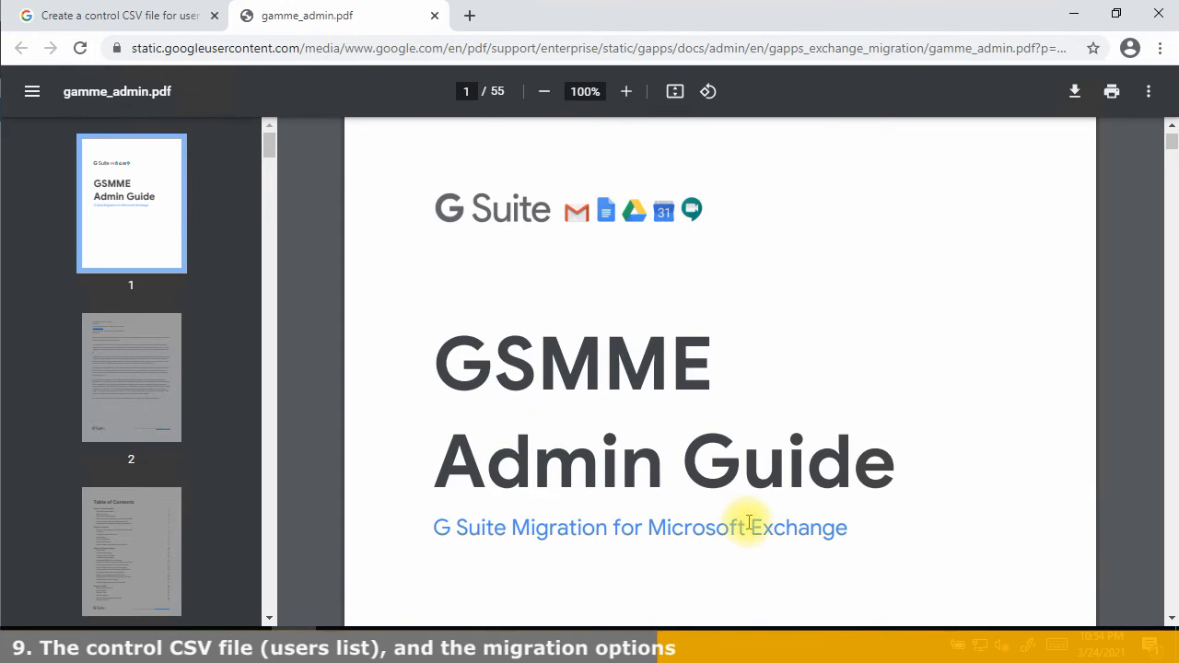
drag(433, 373, 872, 498)
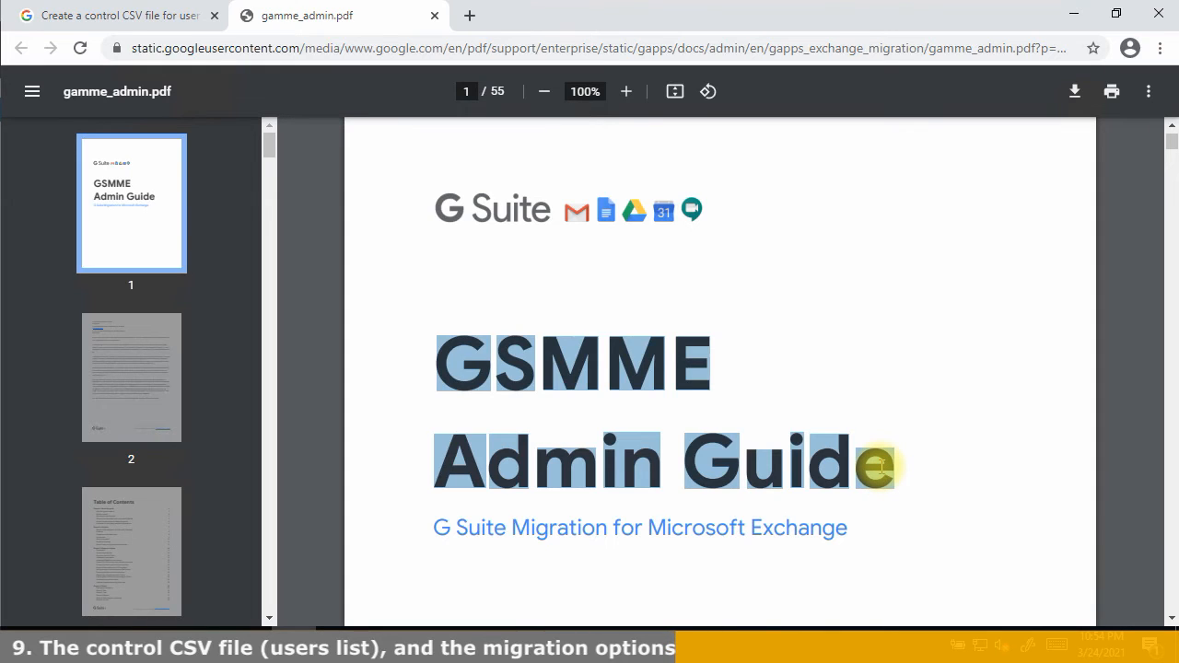
click(875, 467)
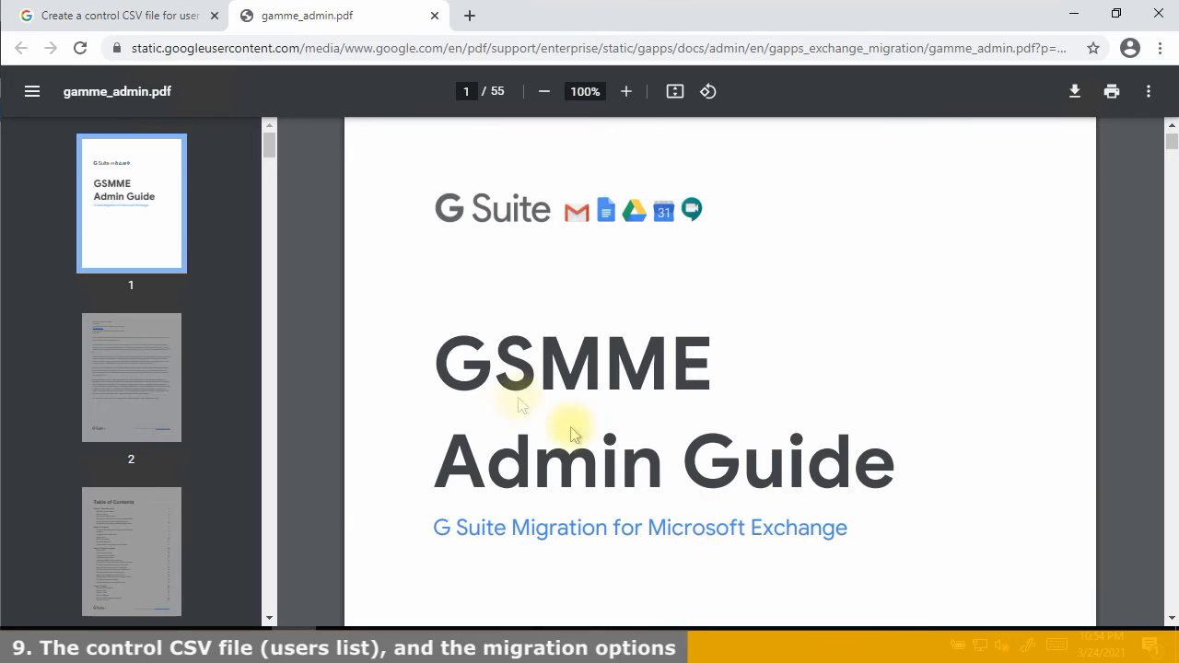
drag(1169, 144, 1165, 175)
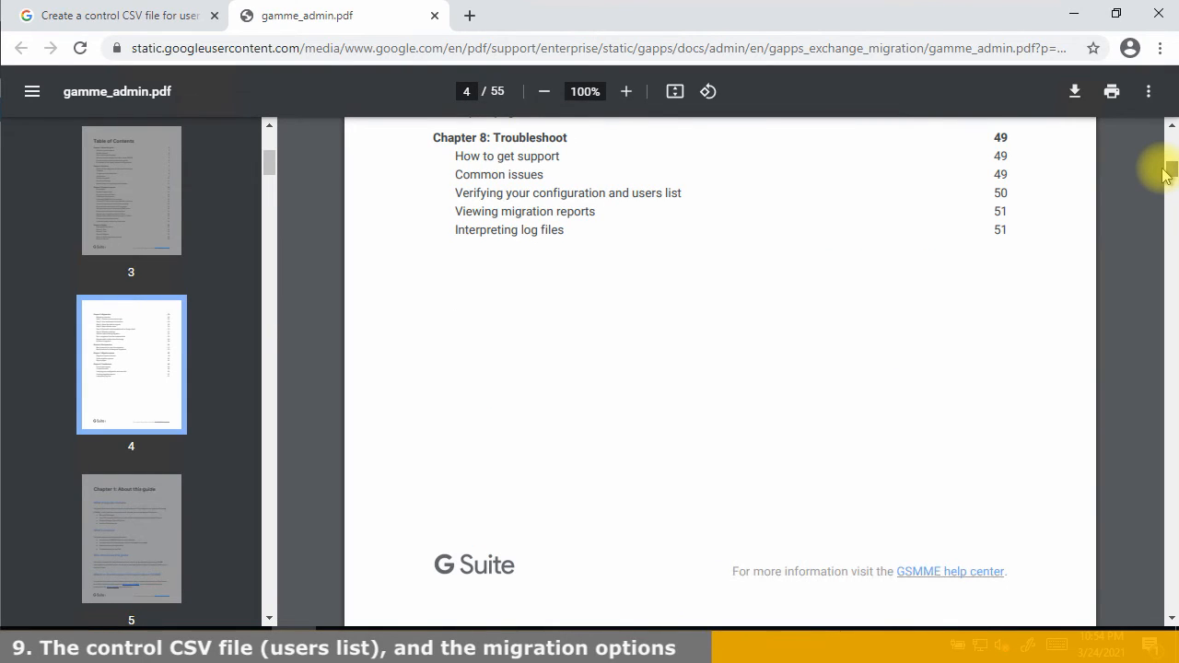
drag(1165, 175, 1164, 165)
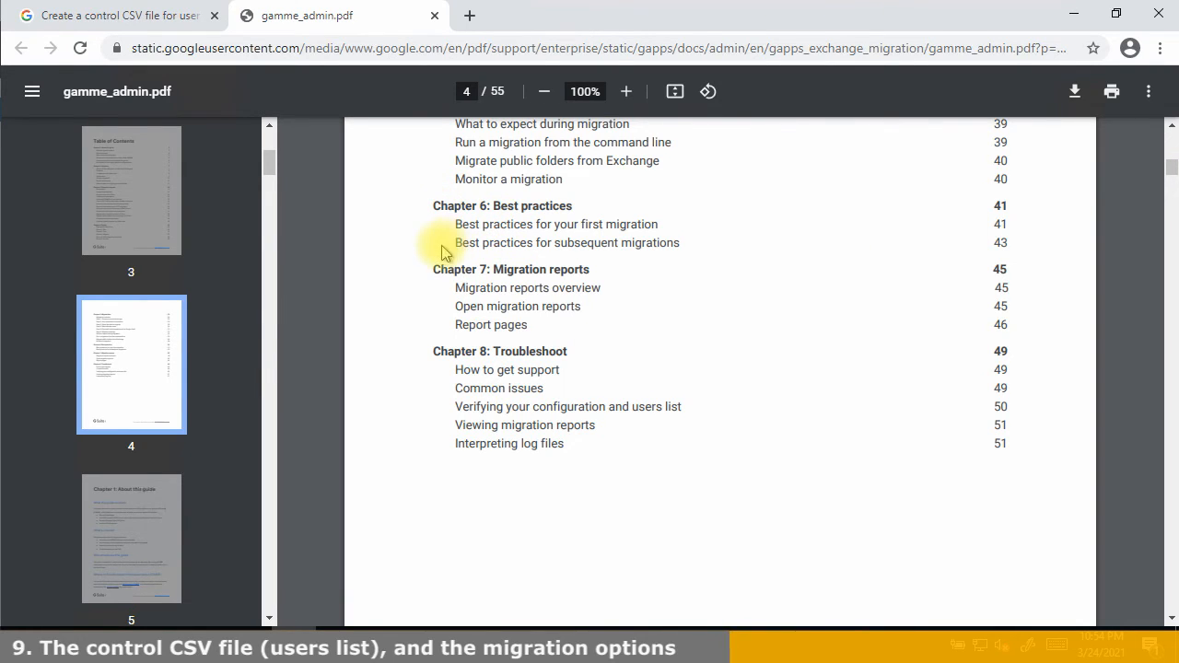
click(148, 16)
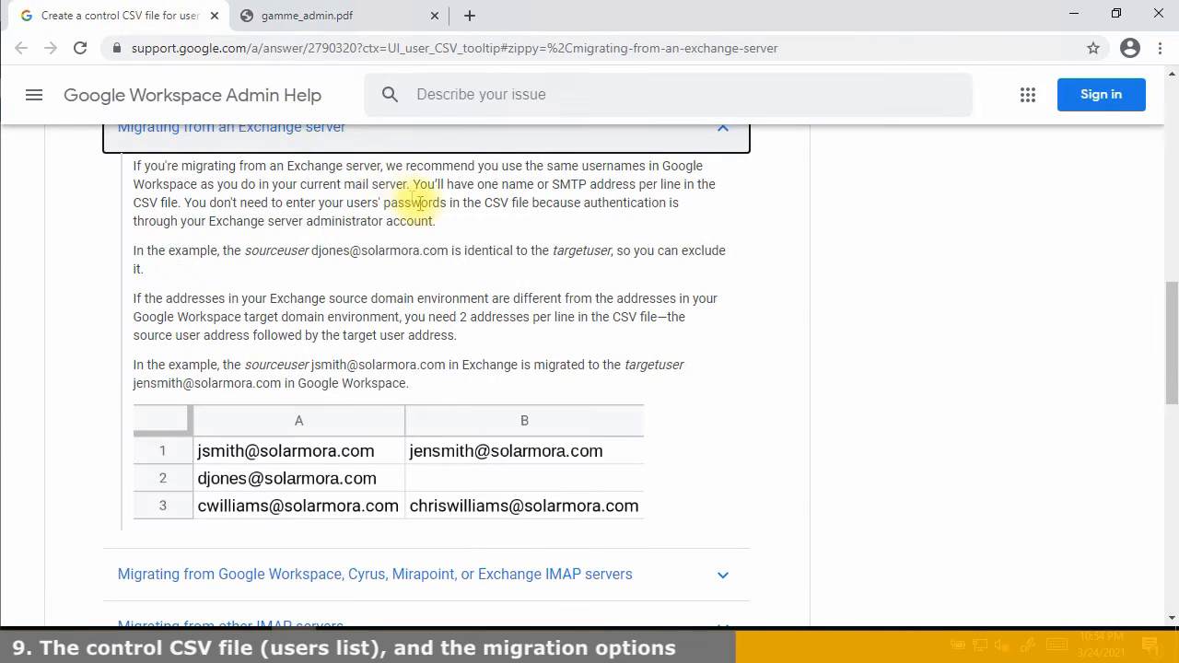
key(alt+Tab)
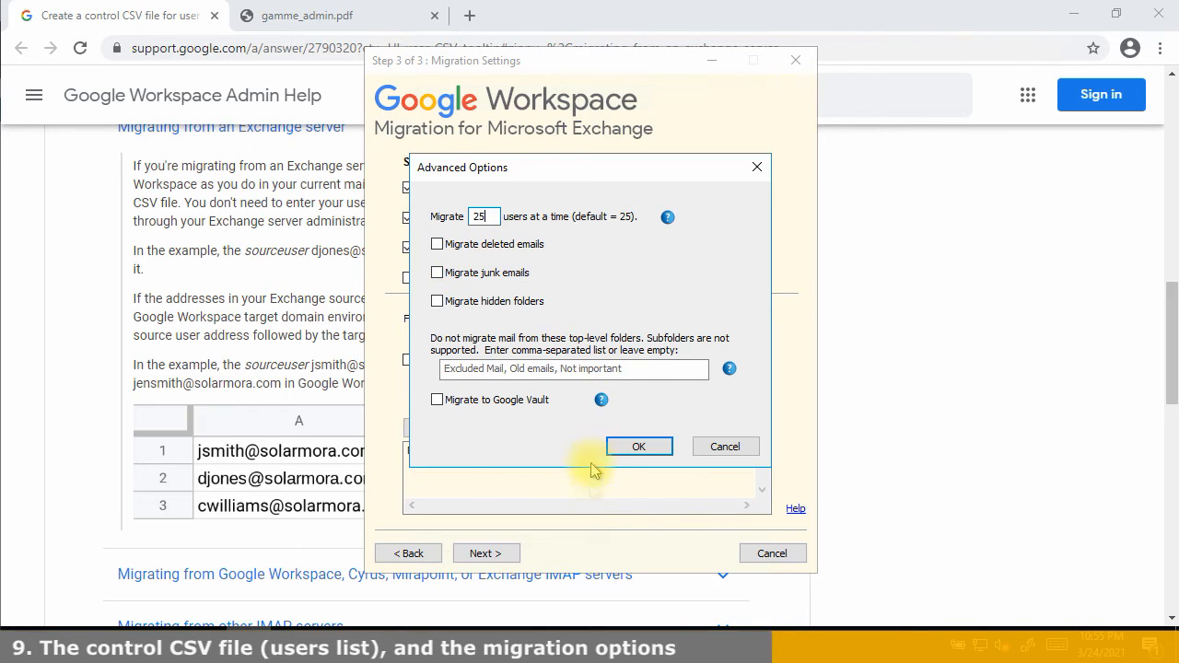
Accept advanced options with 25 accounts at a time and no excluded folders, then browse for the accounts file
click(452, 368)
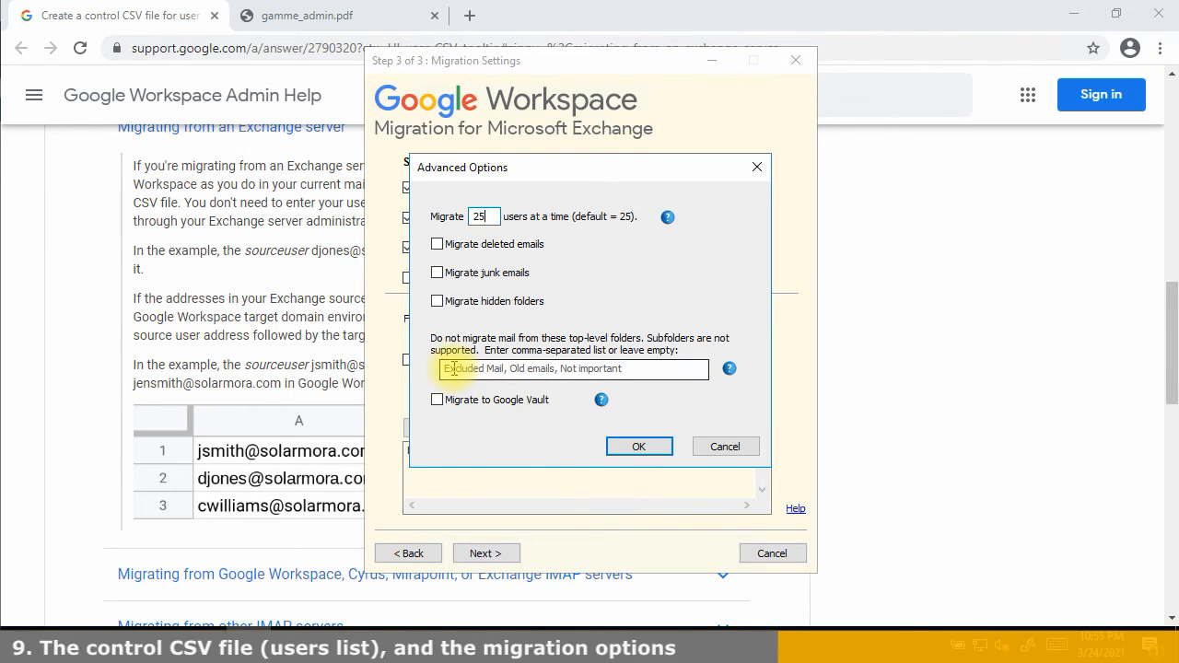
click(452, 368)
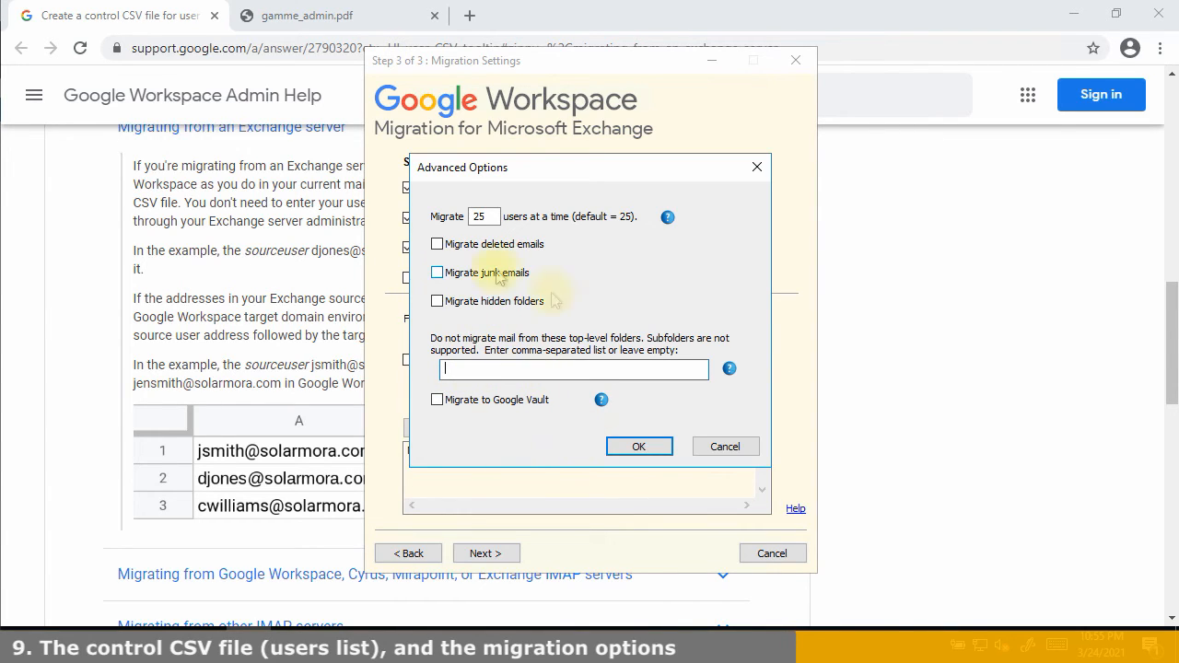
click(623, 456)
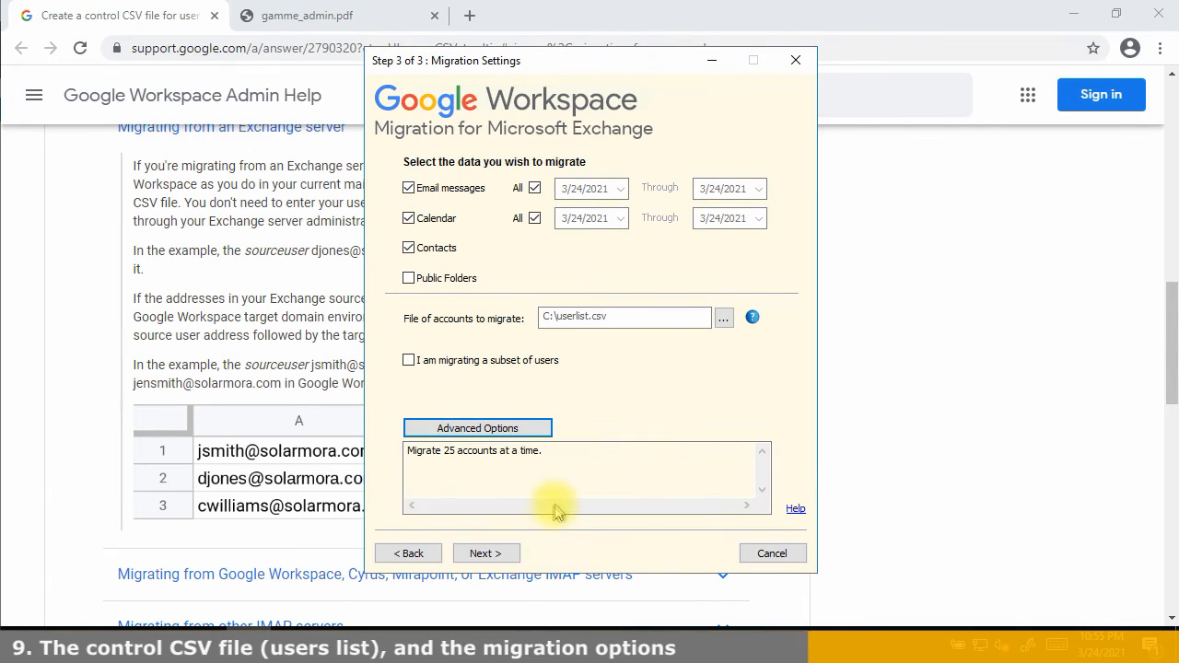
click(723, 317)
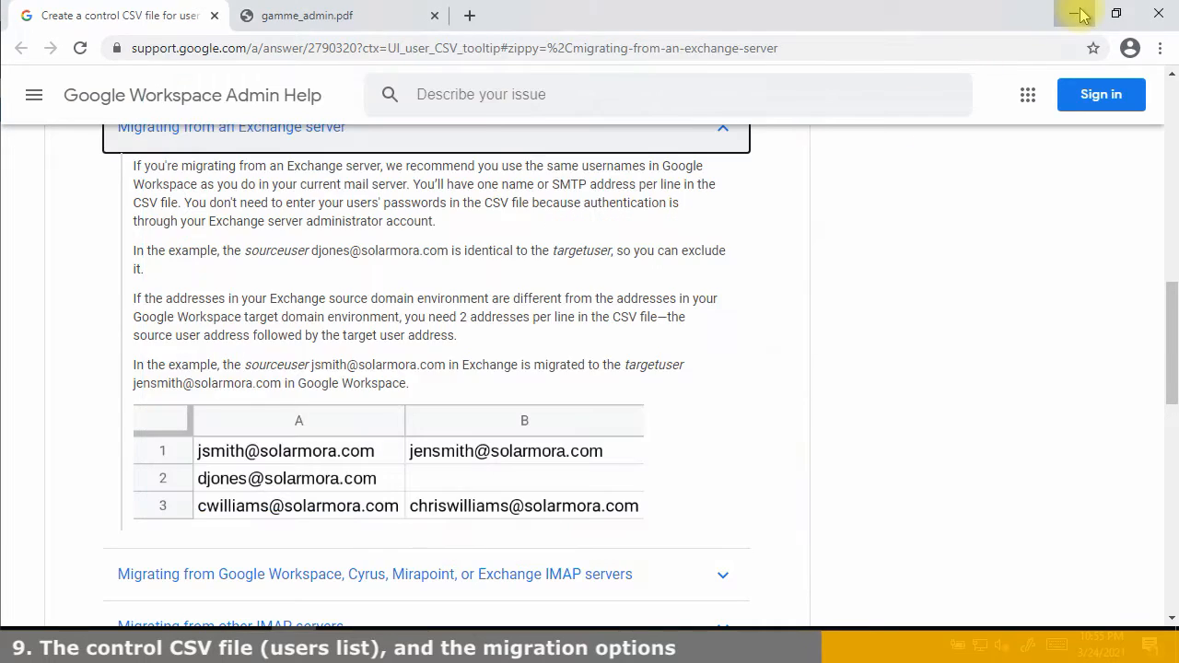
Pick the Desktop userlist.txt as the accounts file, confirm identical addresses, and reach the Review page
click(1082, 16)
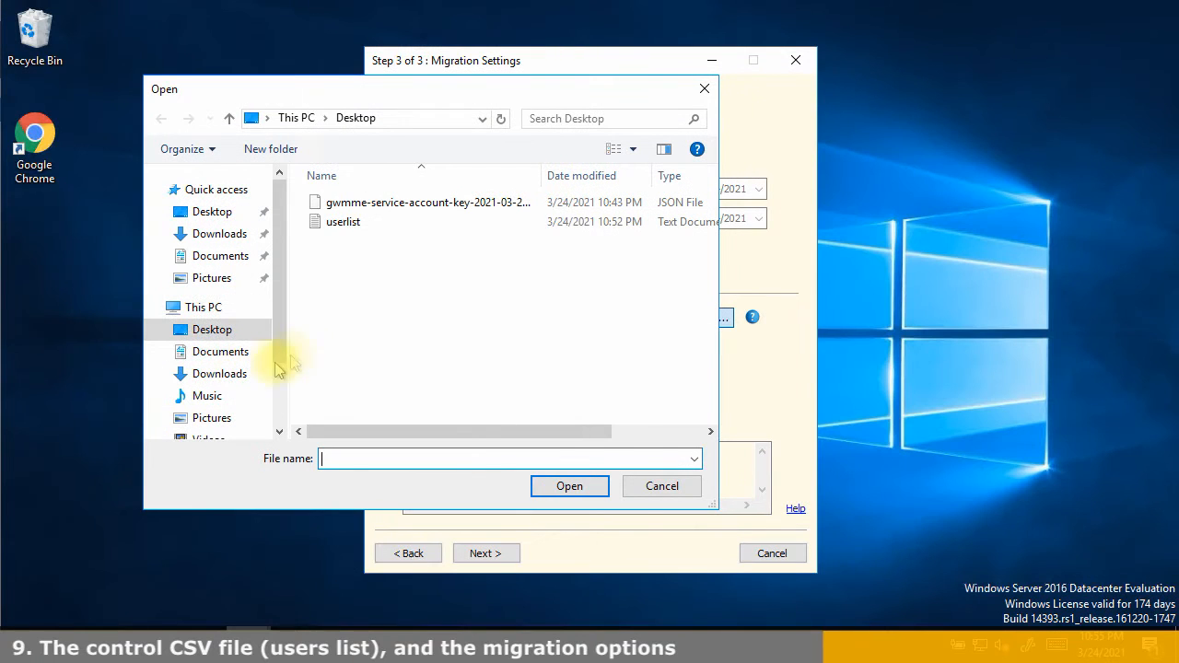
click(351, 223)
click(553, 488)
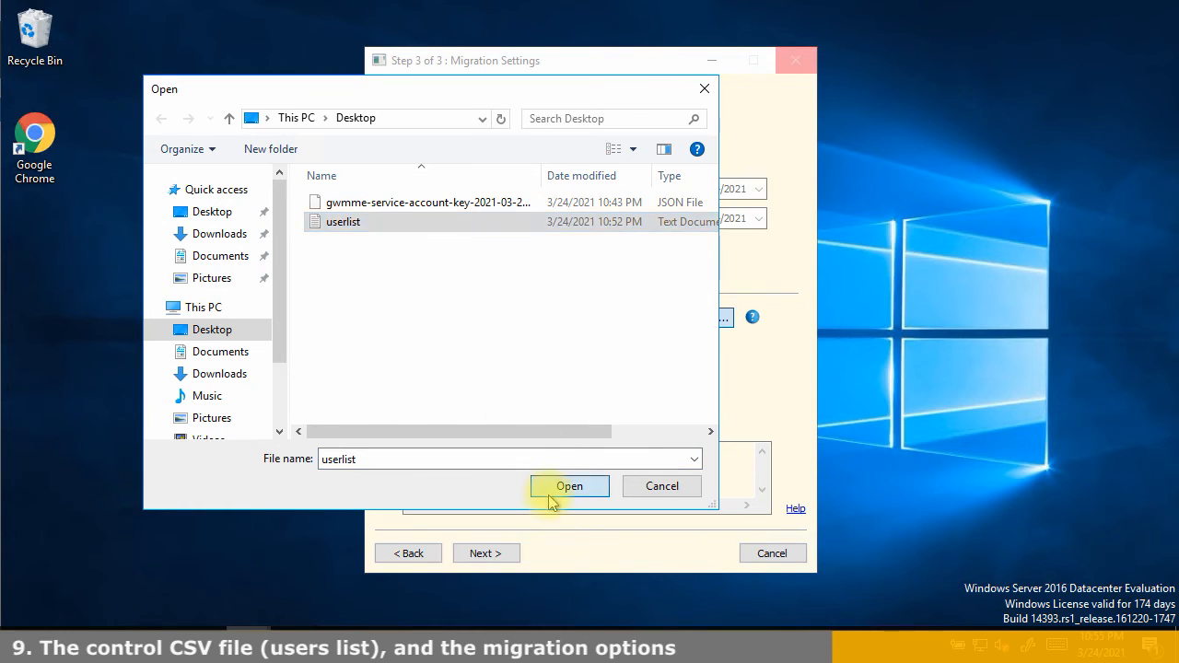
click(498, 556)
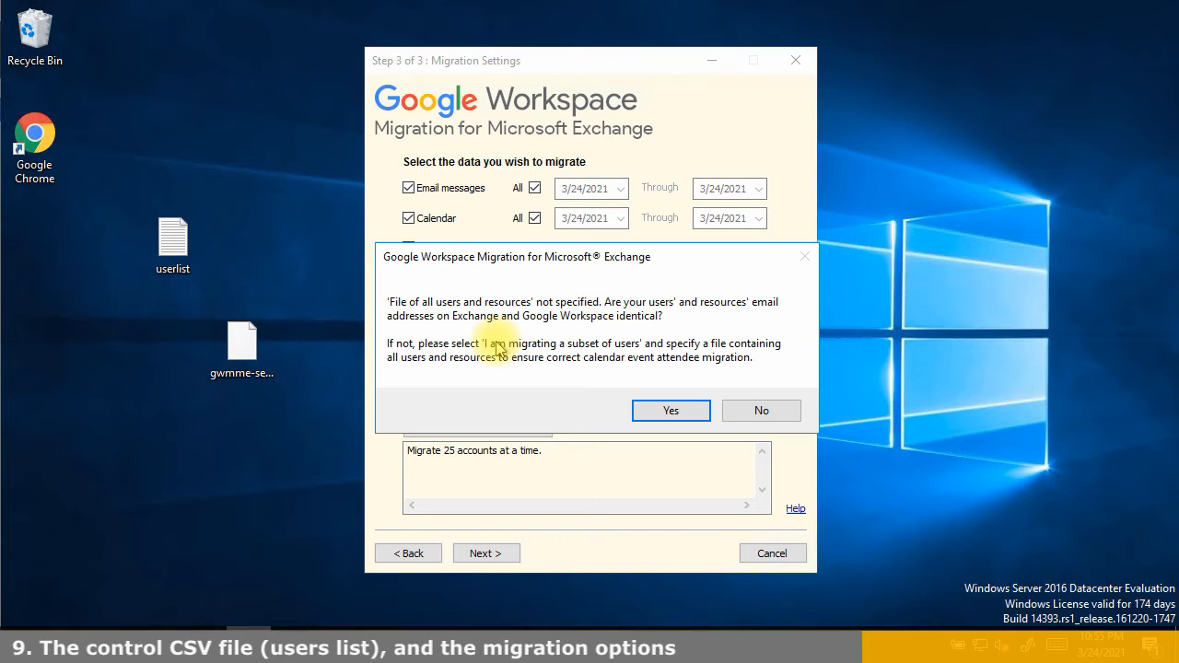
click(641, 413)
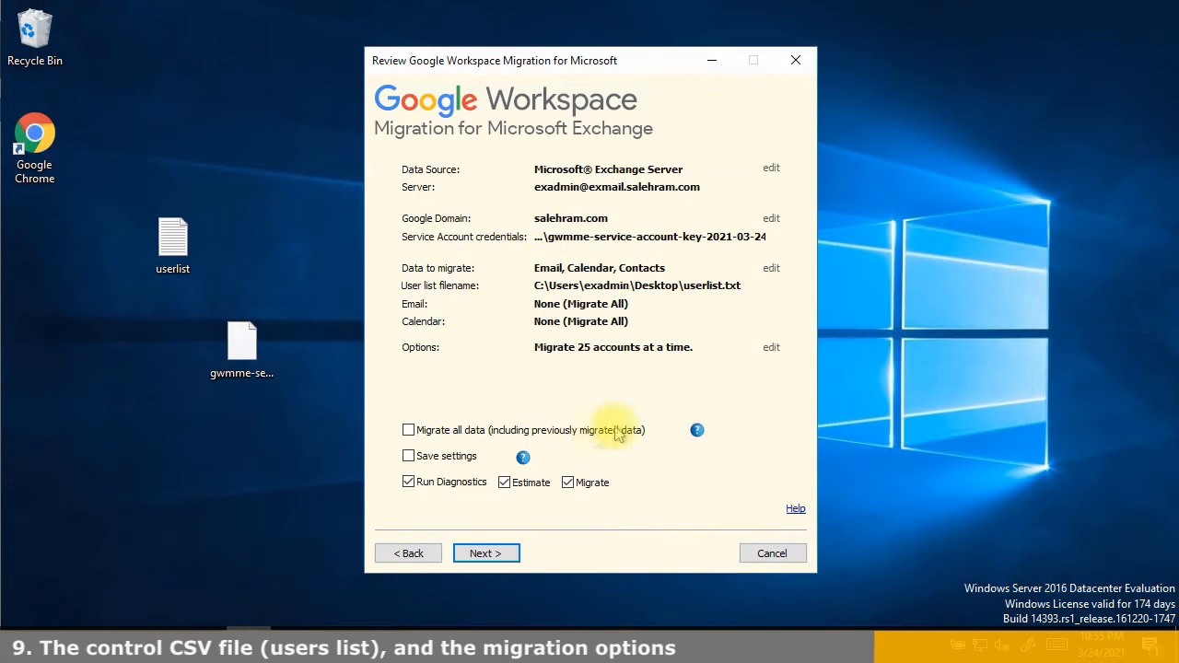
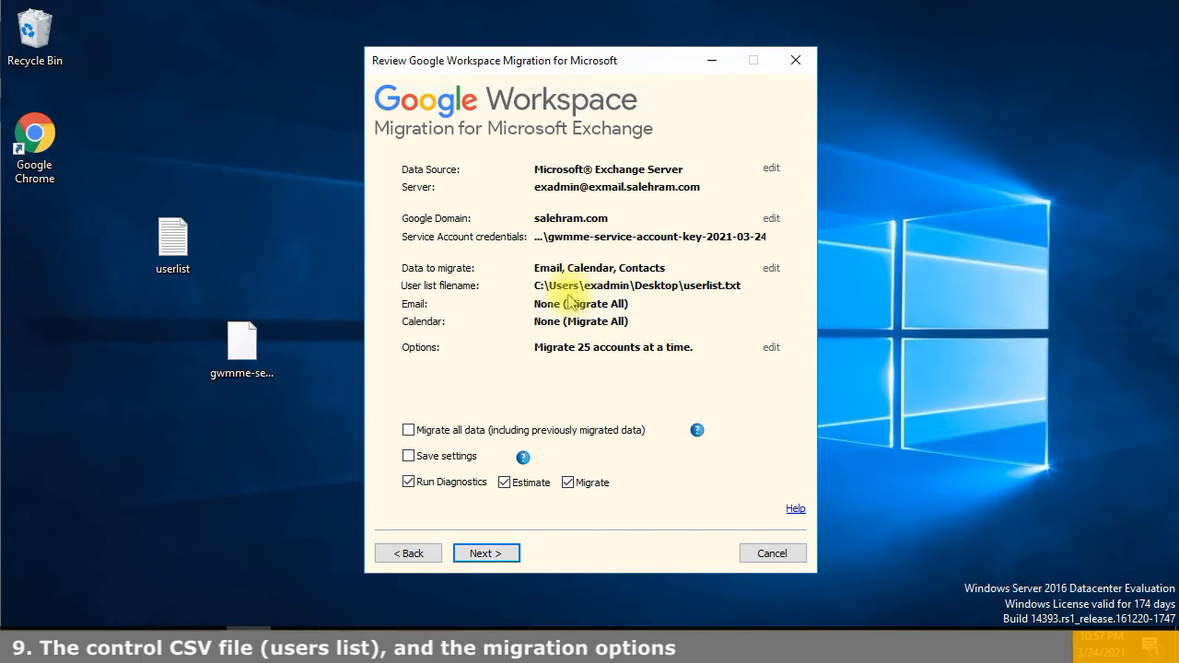
Tick 'Save settings' on the Review page to keep the Email, Calendar and Contacts settings
click(446, 456)
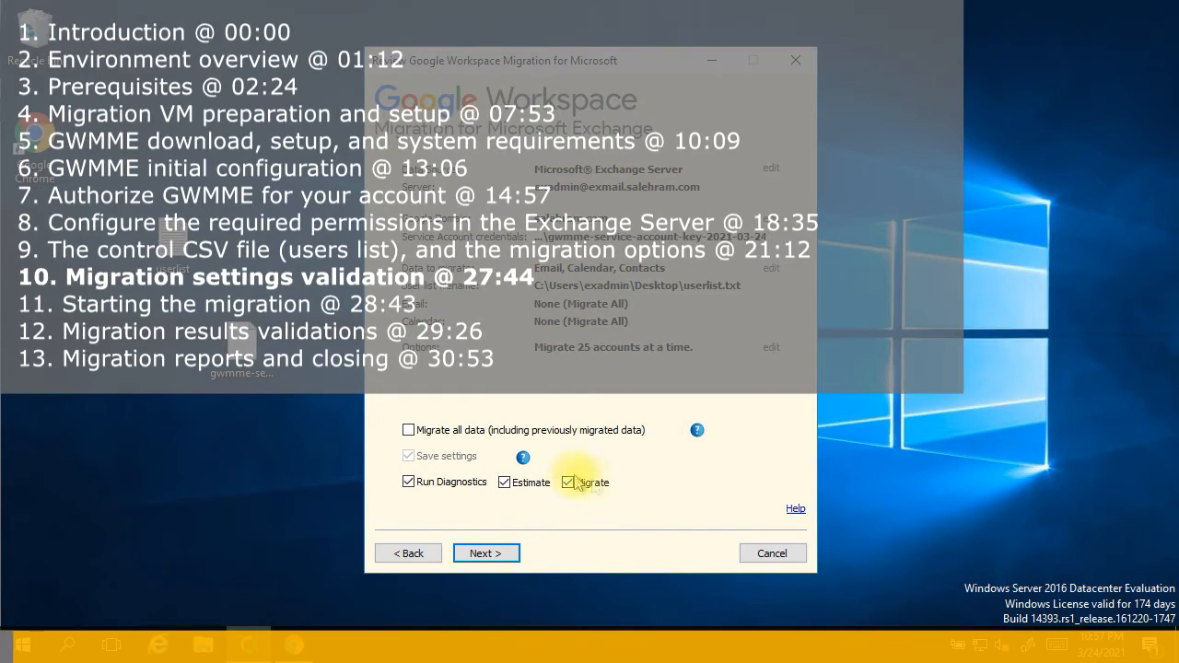
Run validation, read the help for the failed Exchange connection, and go back to server details
click(505, 556)
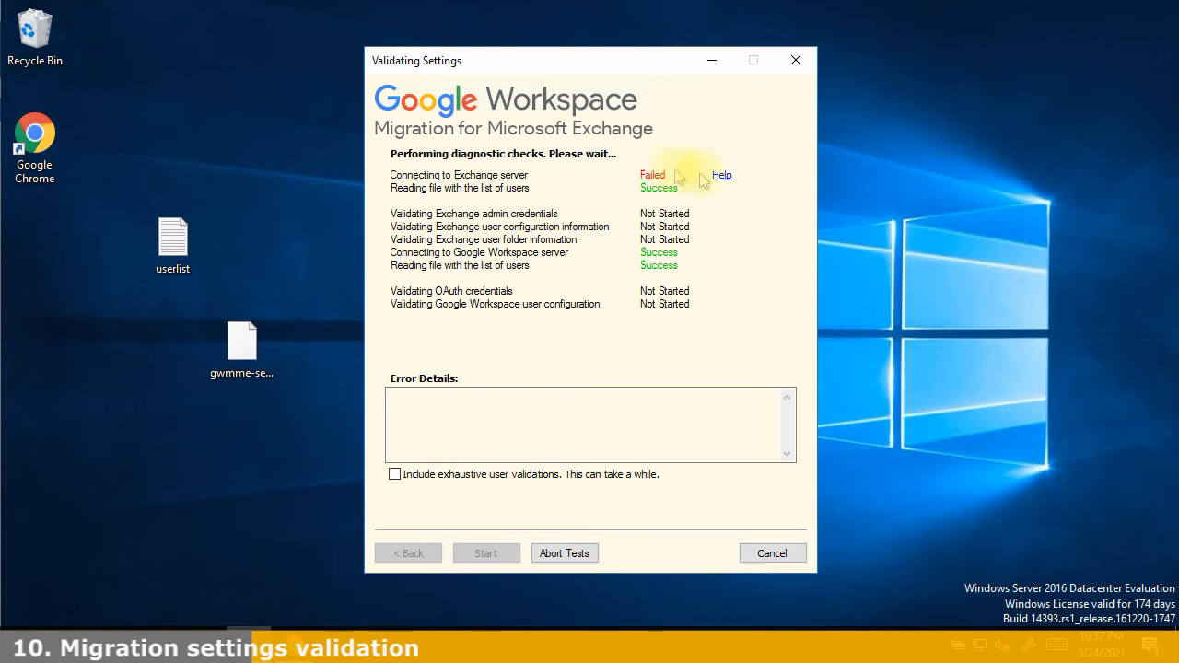
click(714, 181)
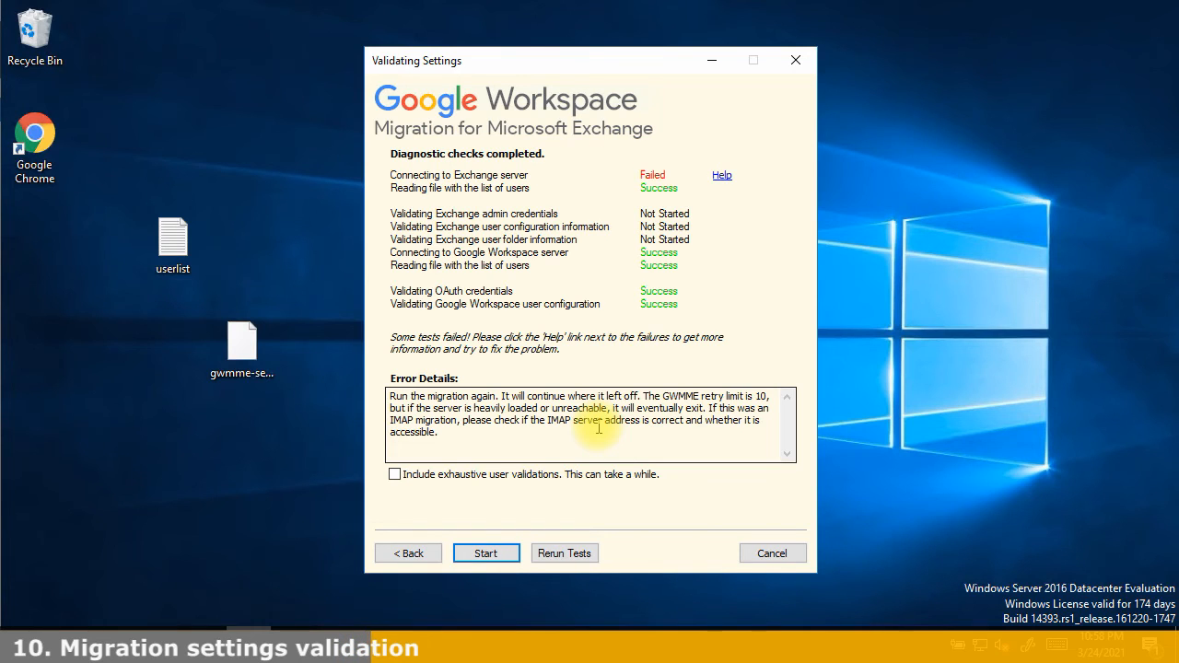
click(411, 556)
click(412, 556)
click(411, 556)
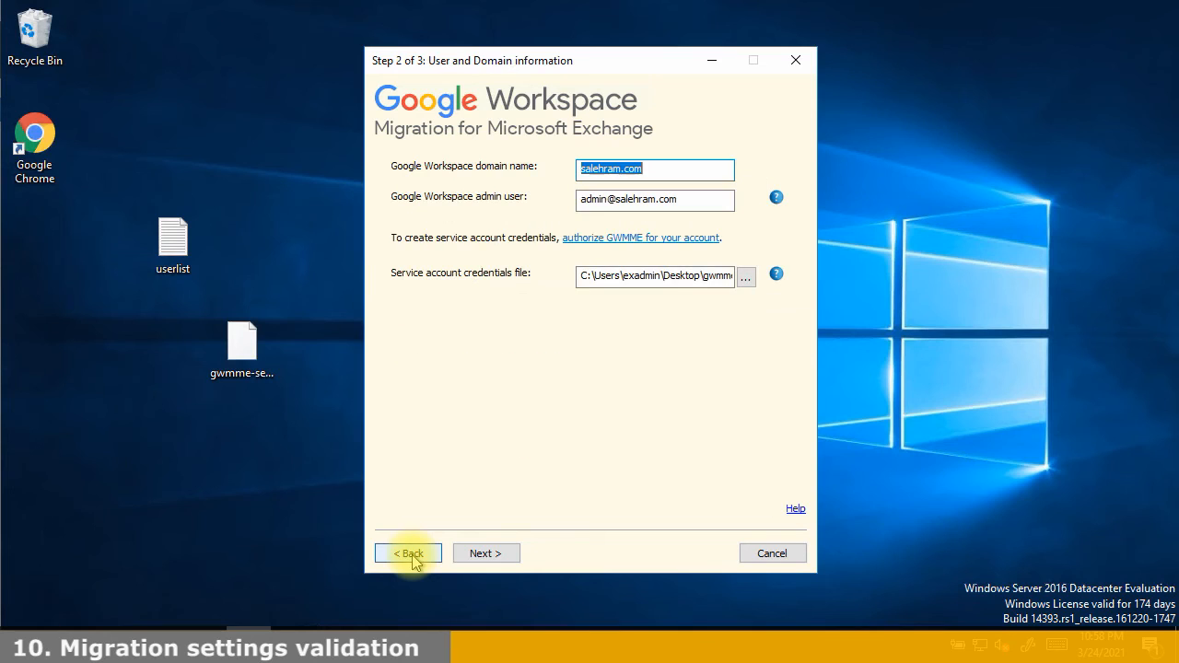
click(412, 556)
Connect through the Outlook admin profile instead and confirm that user addresses match on both systems
click(439, 326)
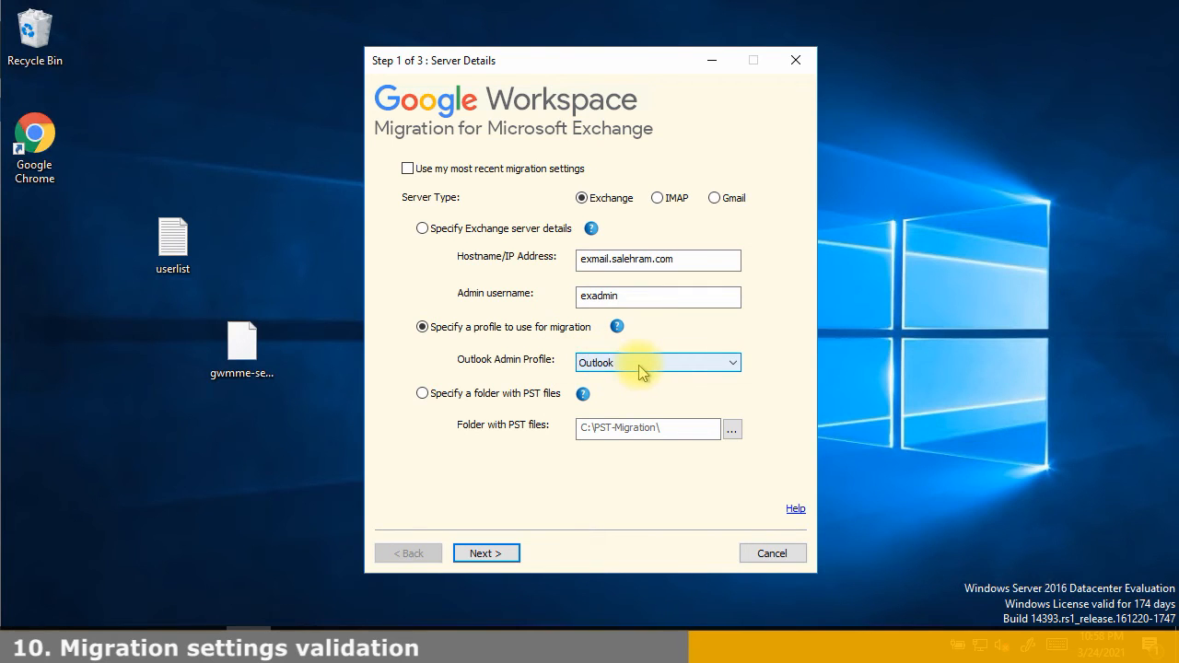
click(485, 556)
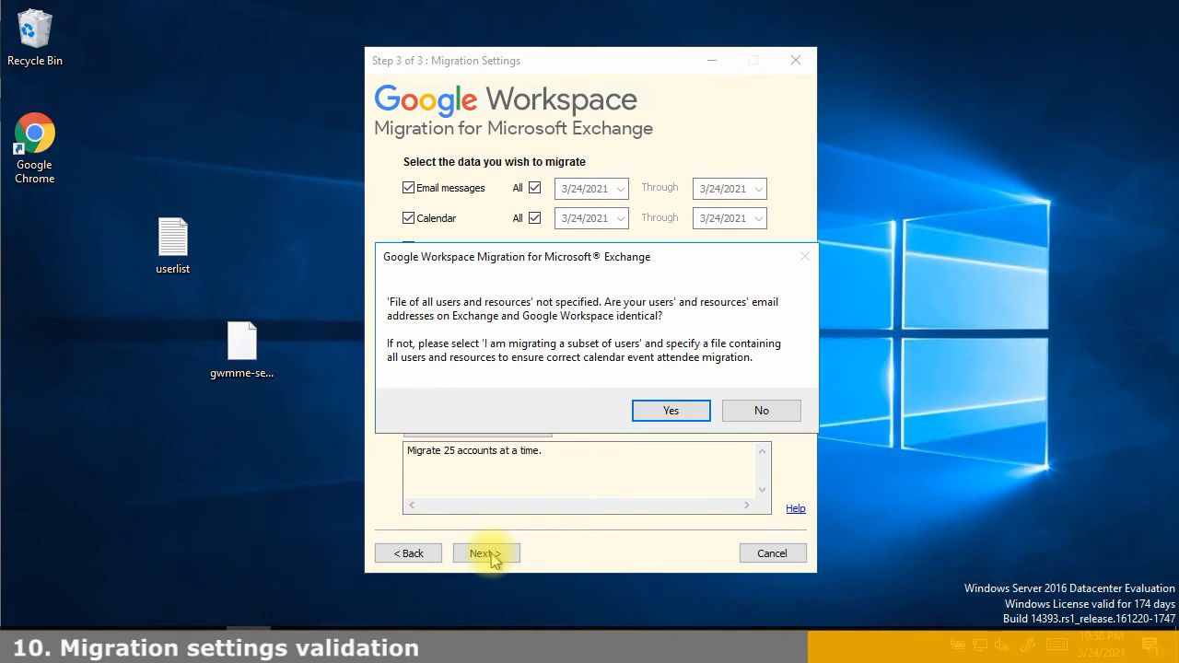
click(647, 410)
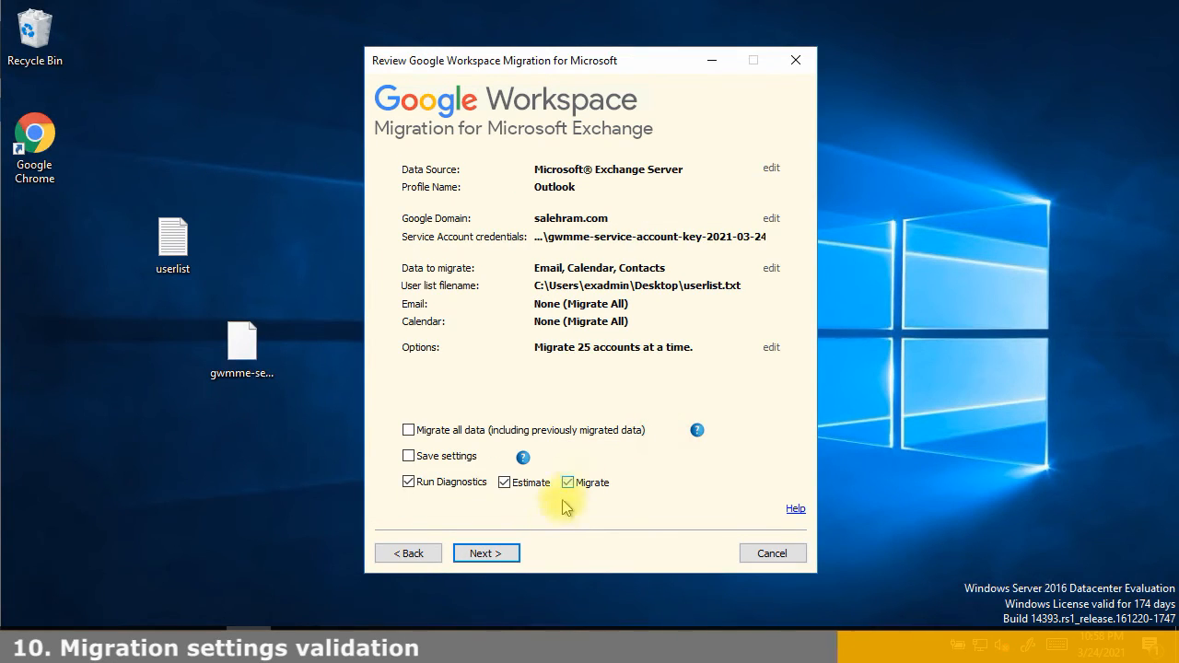
Tick 'Save settings' and rerun the diagnostics until every check passes
click(457, 461)
click(486, 555)
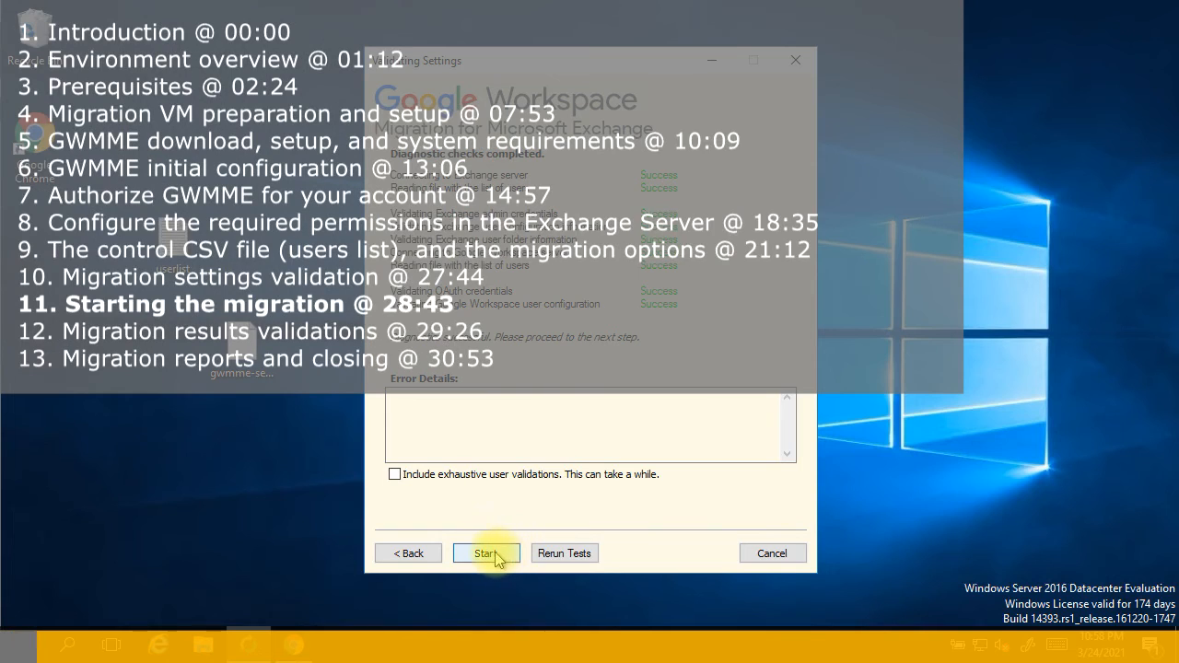
Start the migration, let Contacts, Calendar and Email reach 100%, and mark the end-time log lines
click(507, 557)
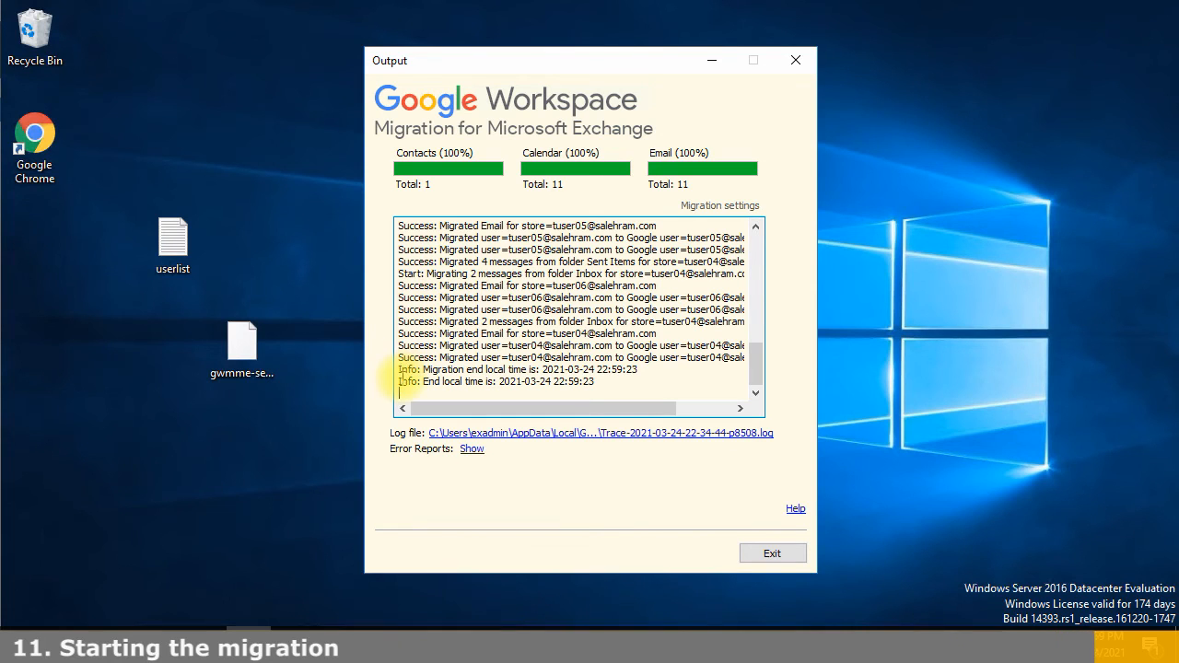
drag(403, 373, 502, 387)
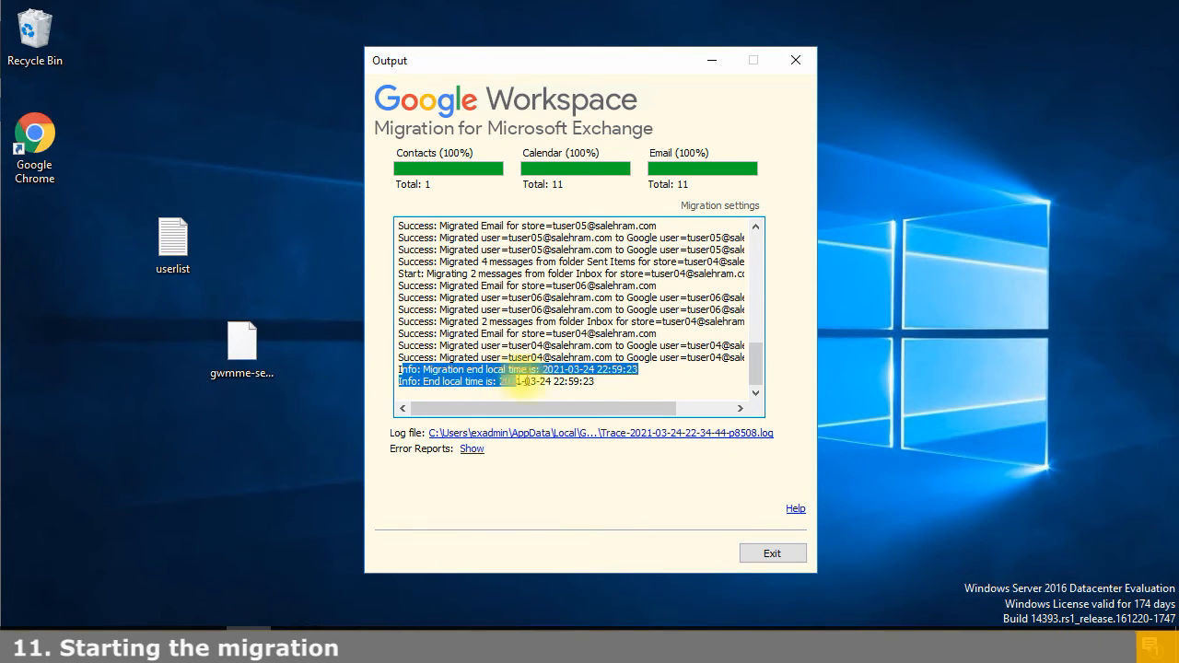
click(643, 387)
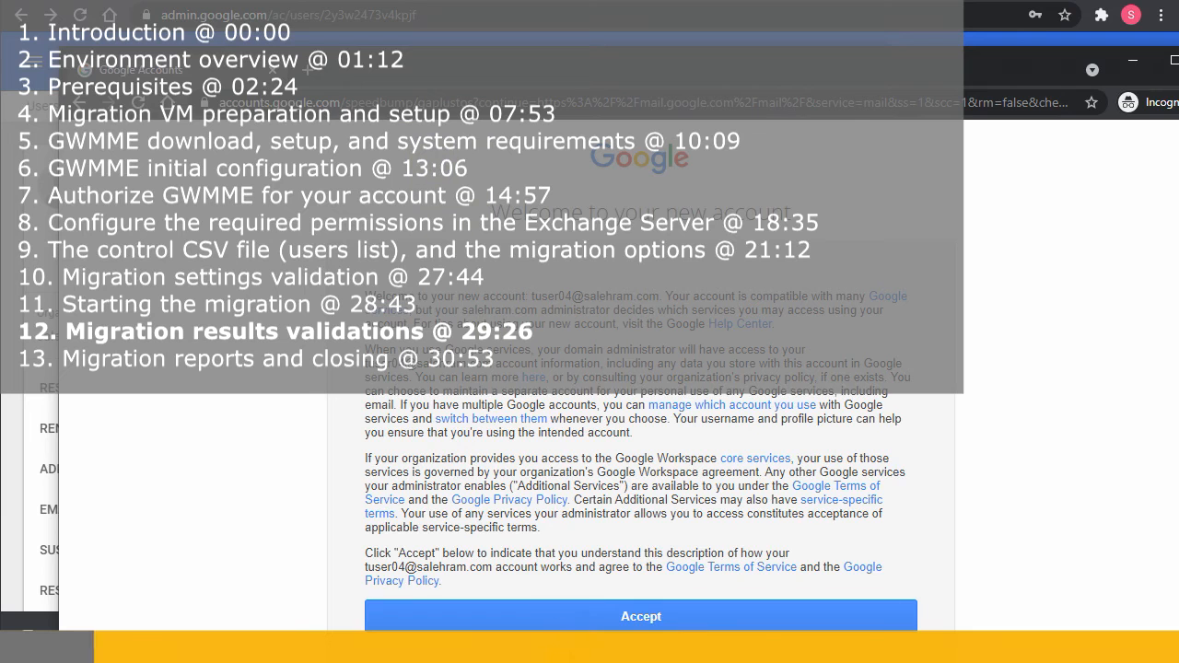
Accept the new test account's terms and move the browser window while continuing to Gmail
click(544, 618)
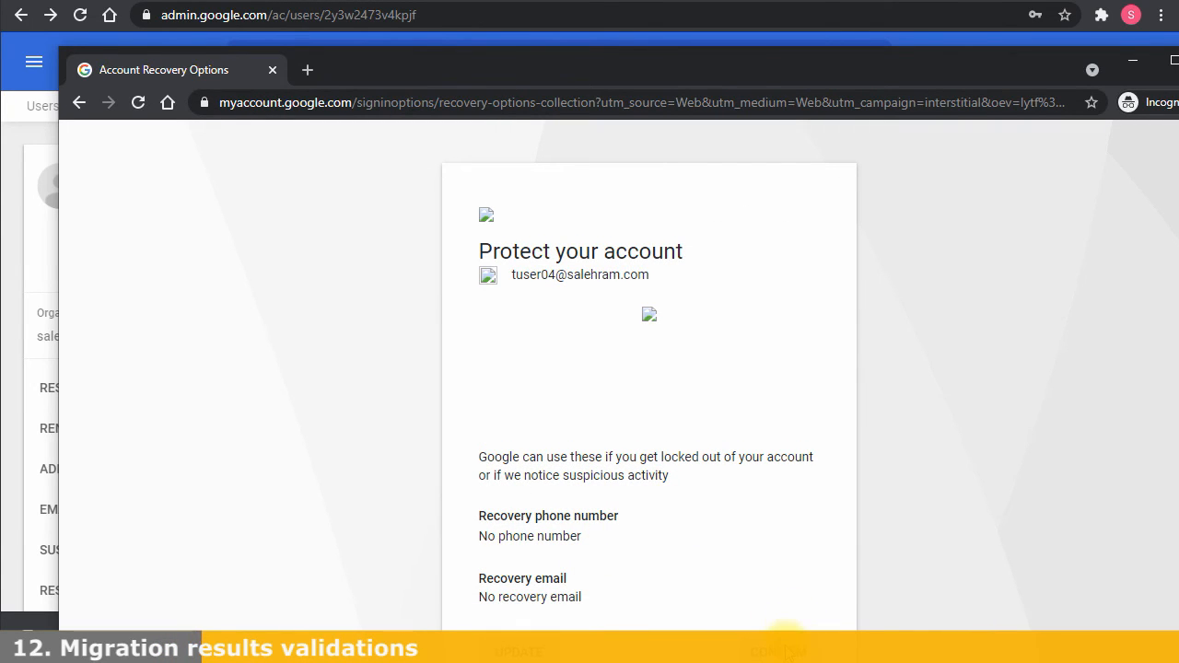
drag(871, 74, 869, 58)
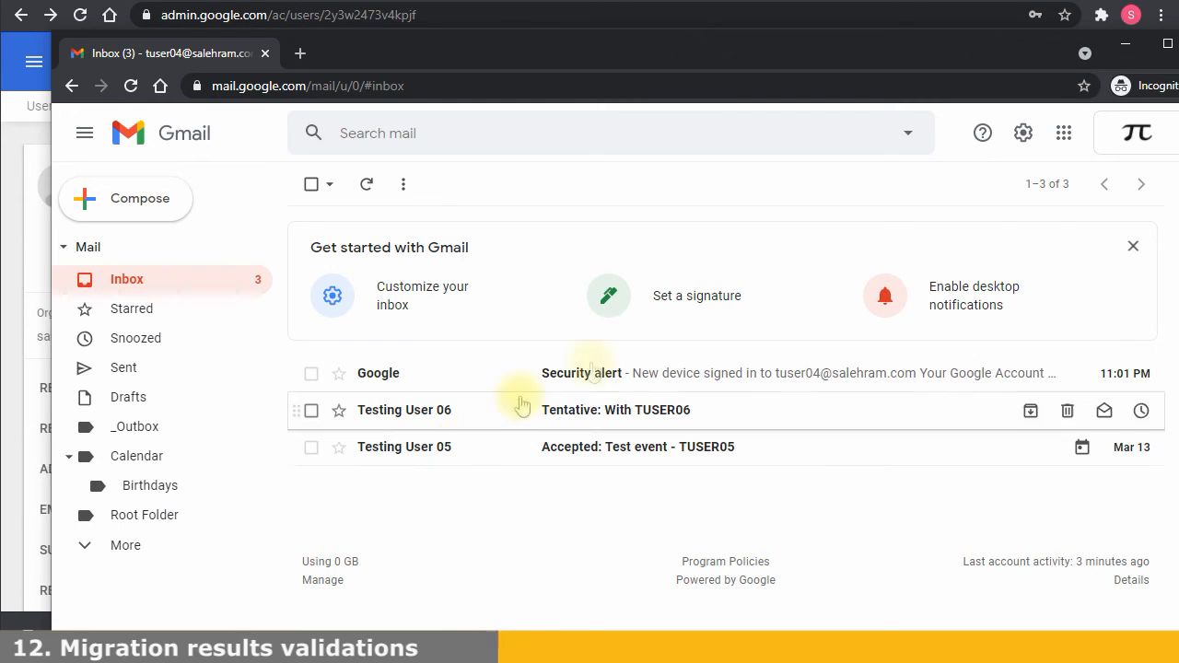
Open Google Calendar in a maximised window and check the migrated Busy day event
click(1064, 133)
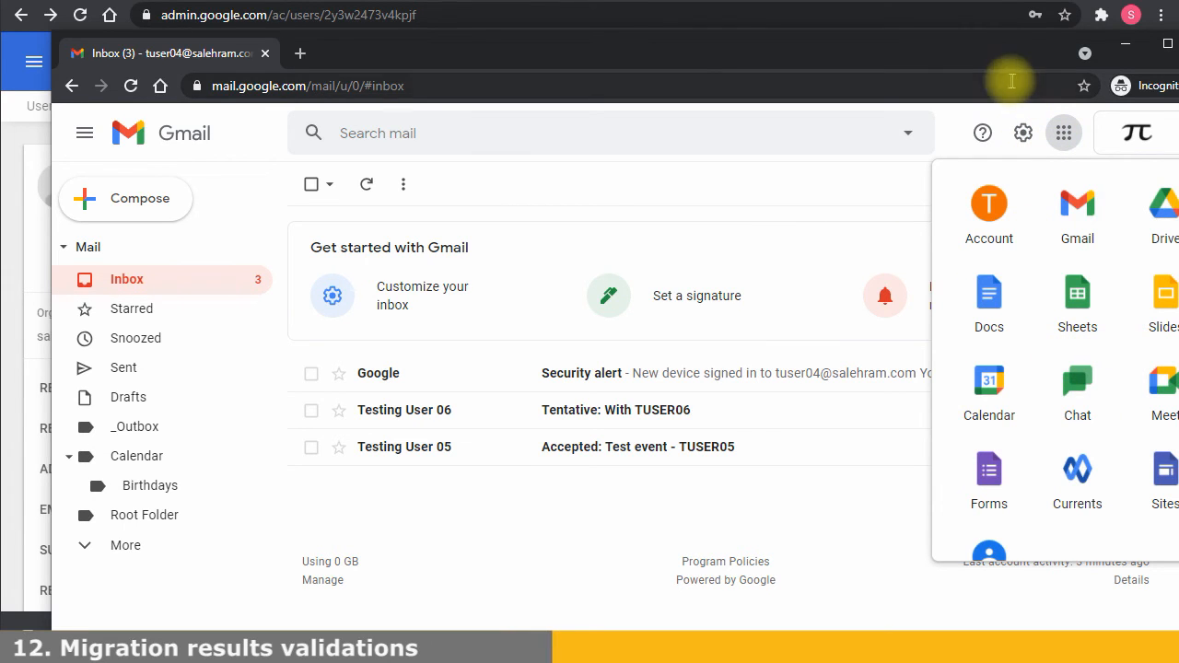
double_click(929, 52)
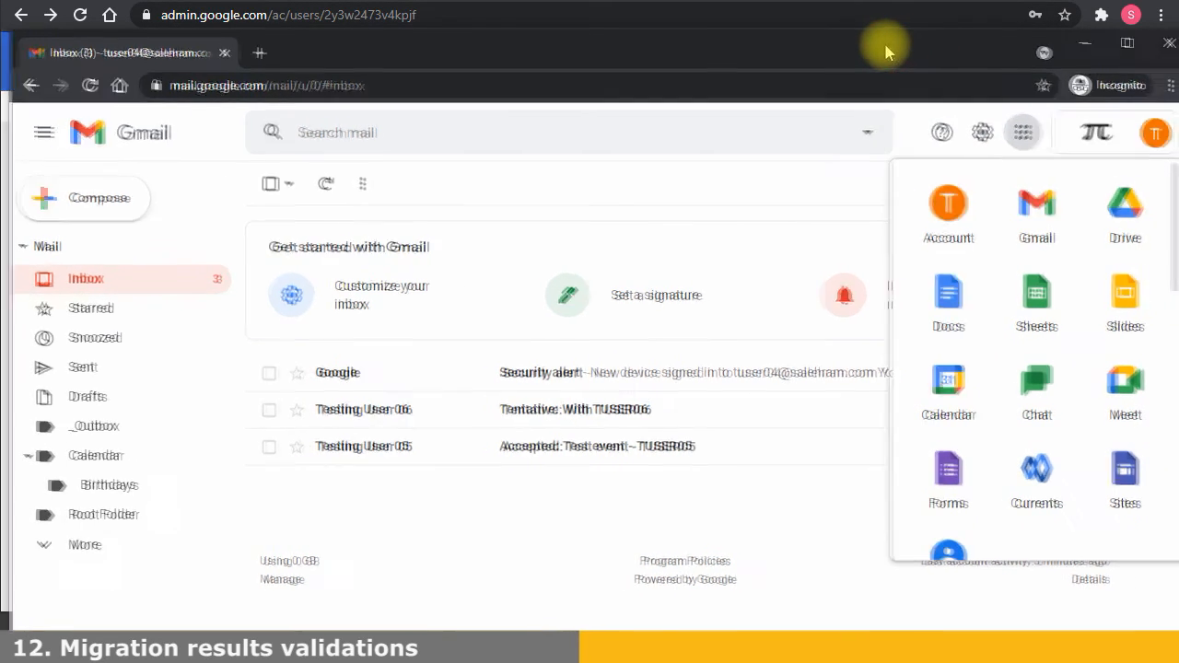
click(933, 392)
click(681, 248)
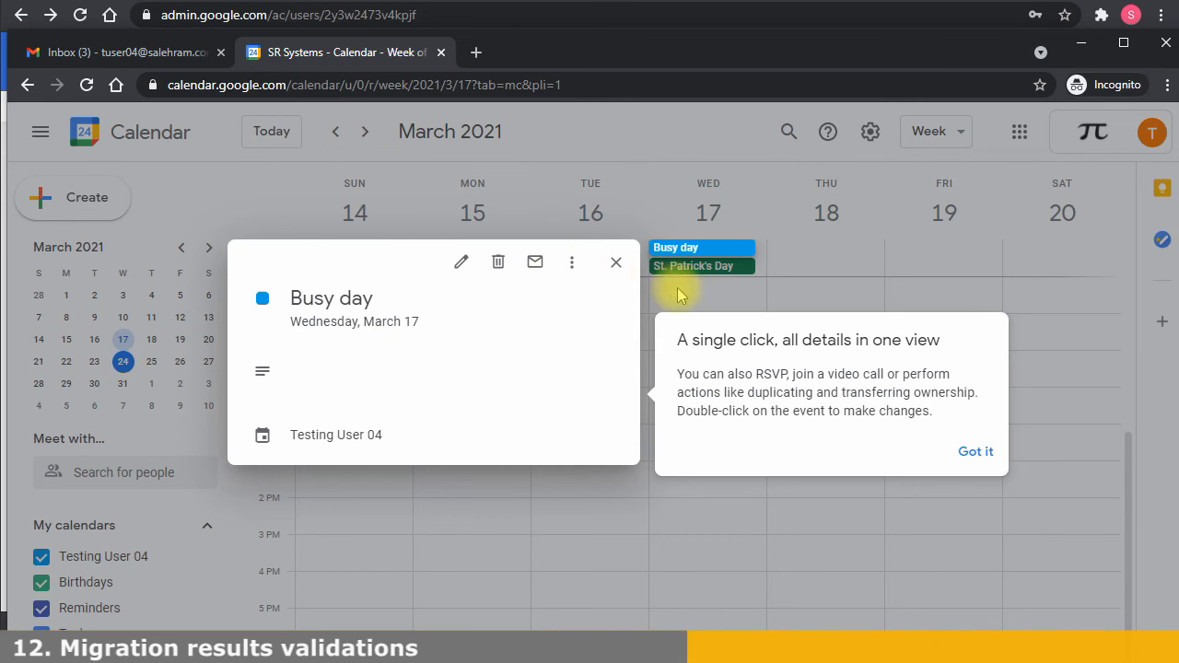
click(962, 451)
click(616, 262)
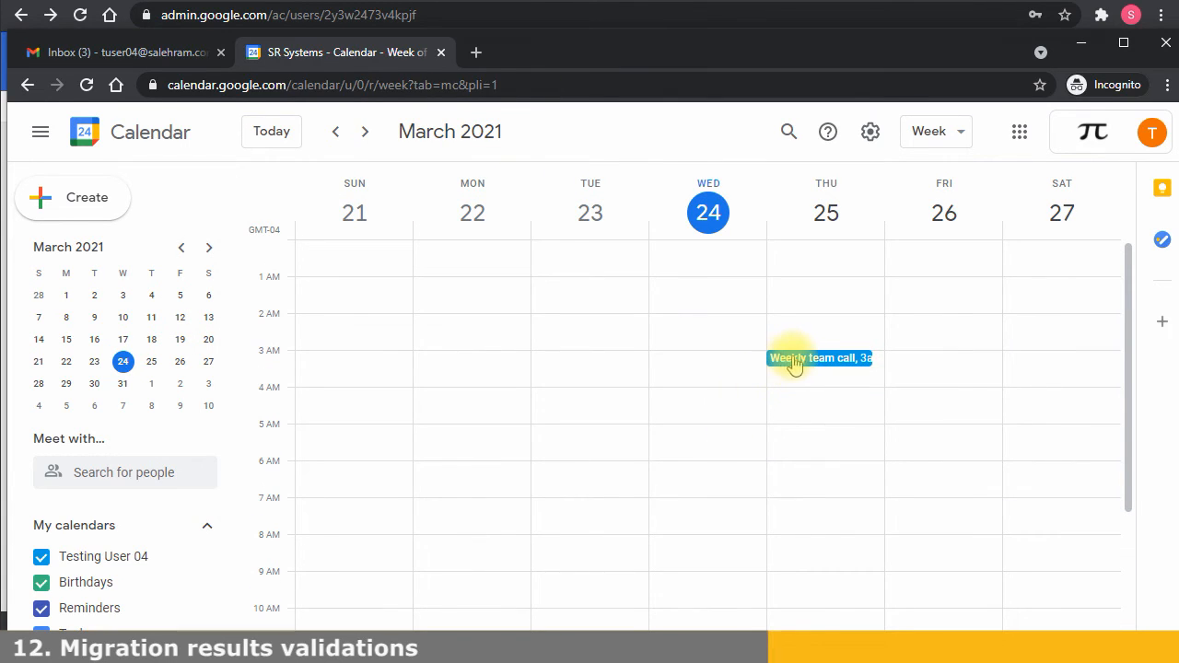
Check the recurring Weekly team call event, then return to the Gmail inbox
click(806, 359)
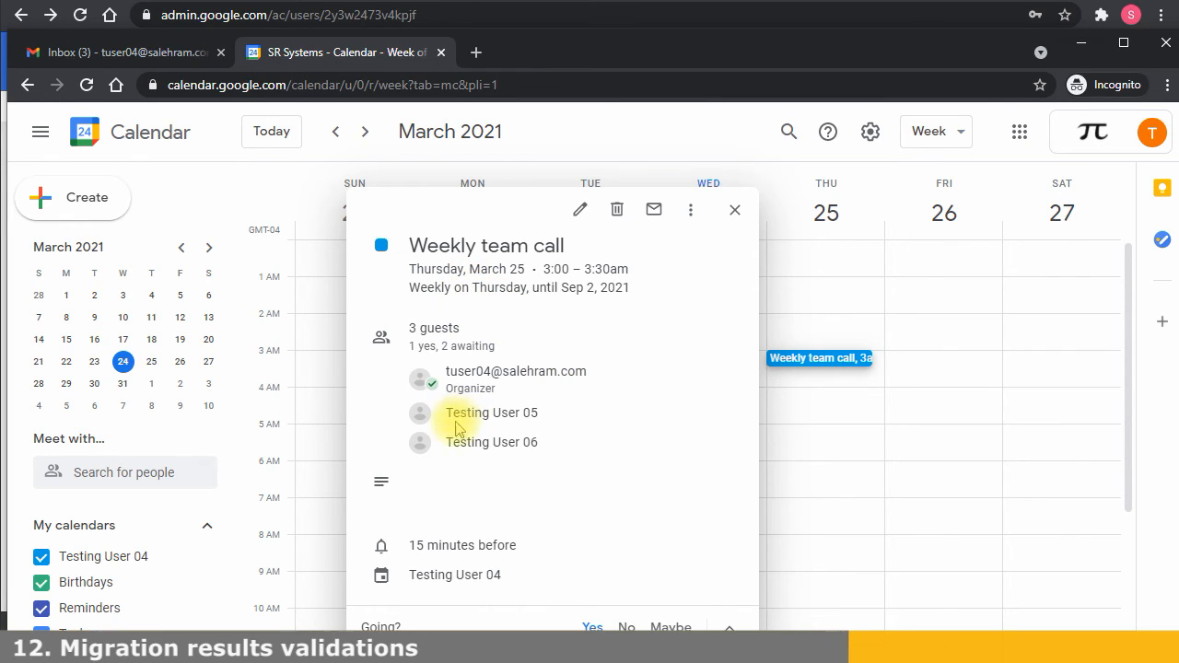
click(825, 543)
click(180, 52)
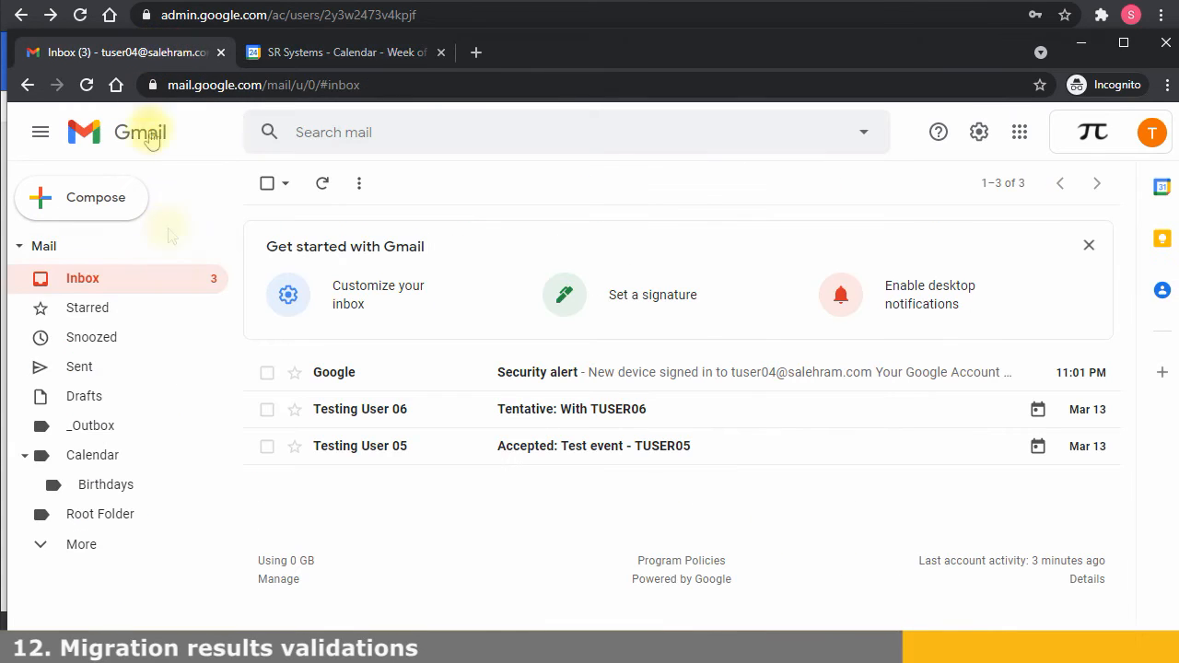
In Sent, view Test to TUSER05, Test event - TUSER05 and With TUSER06, then expand More
click(125, 368)
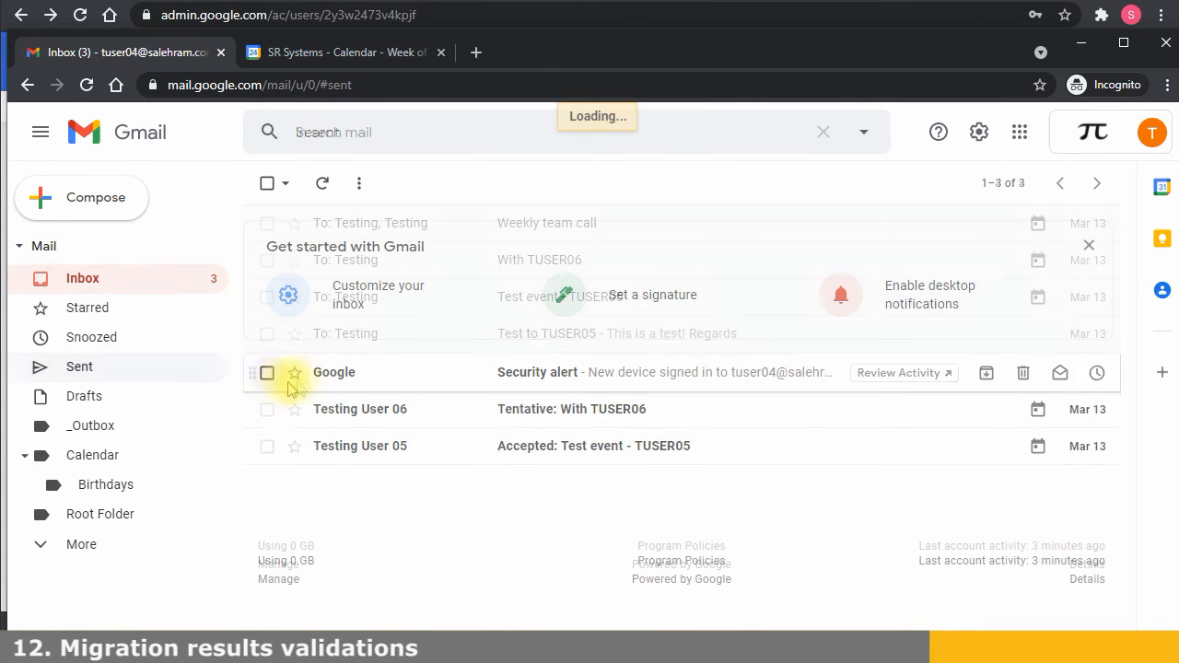
click(565, 338)
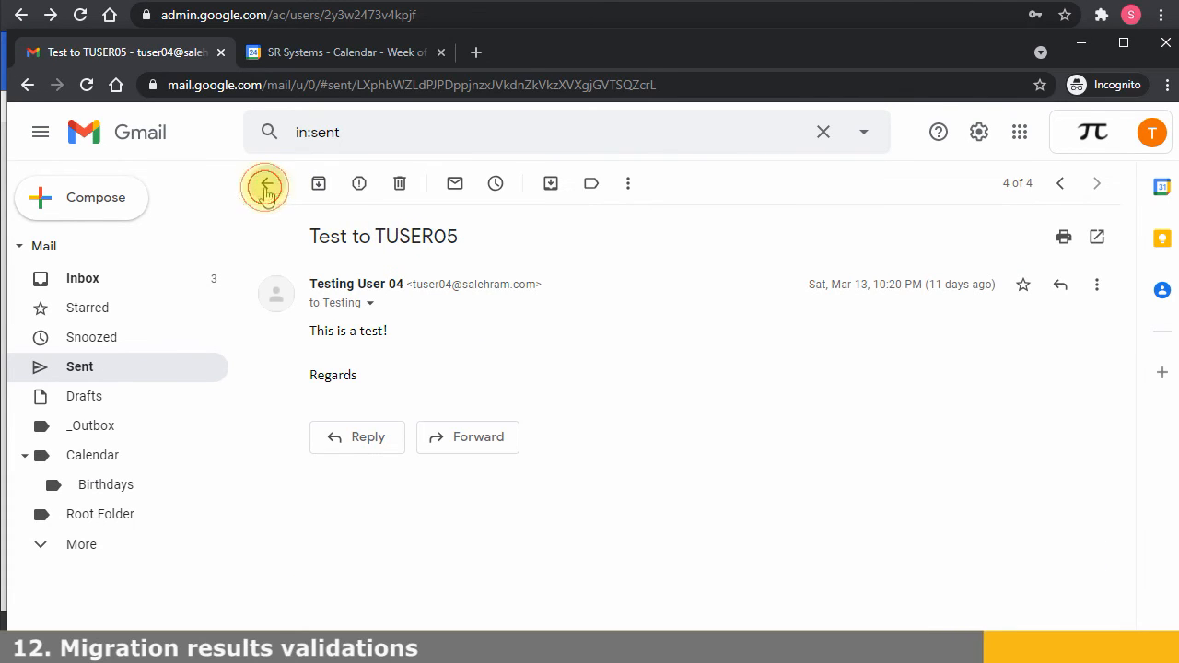
click(265, 183)
click(384, 316)
click(266, 183)
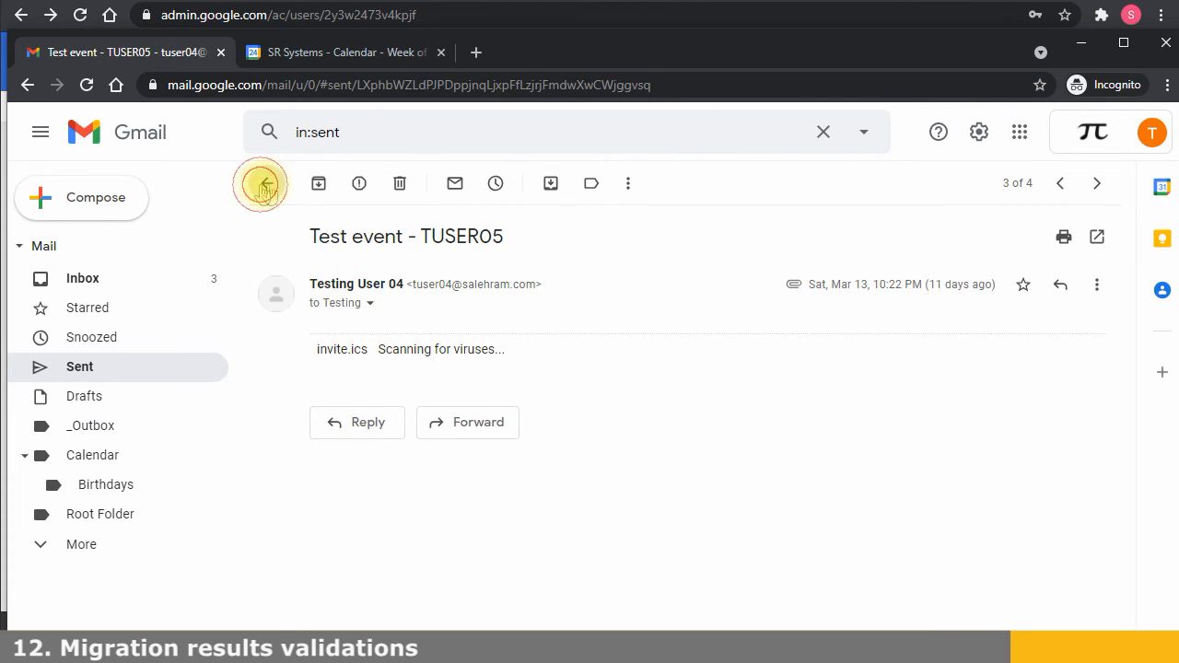
click(378, 274)
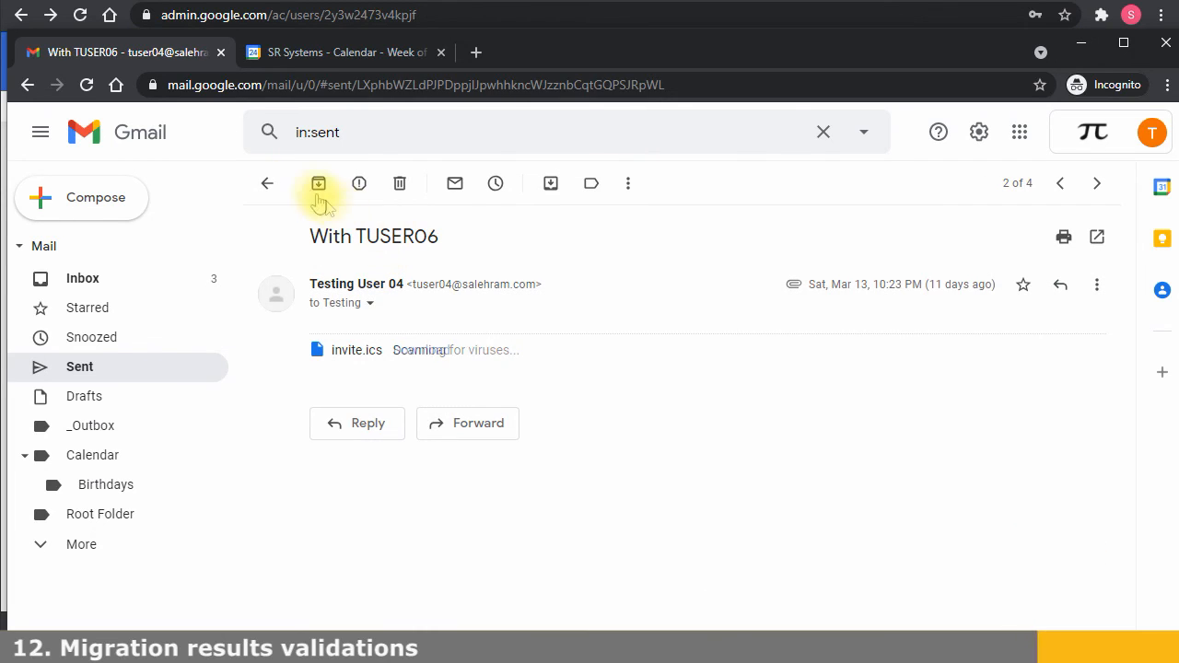
click(266, 183)
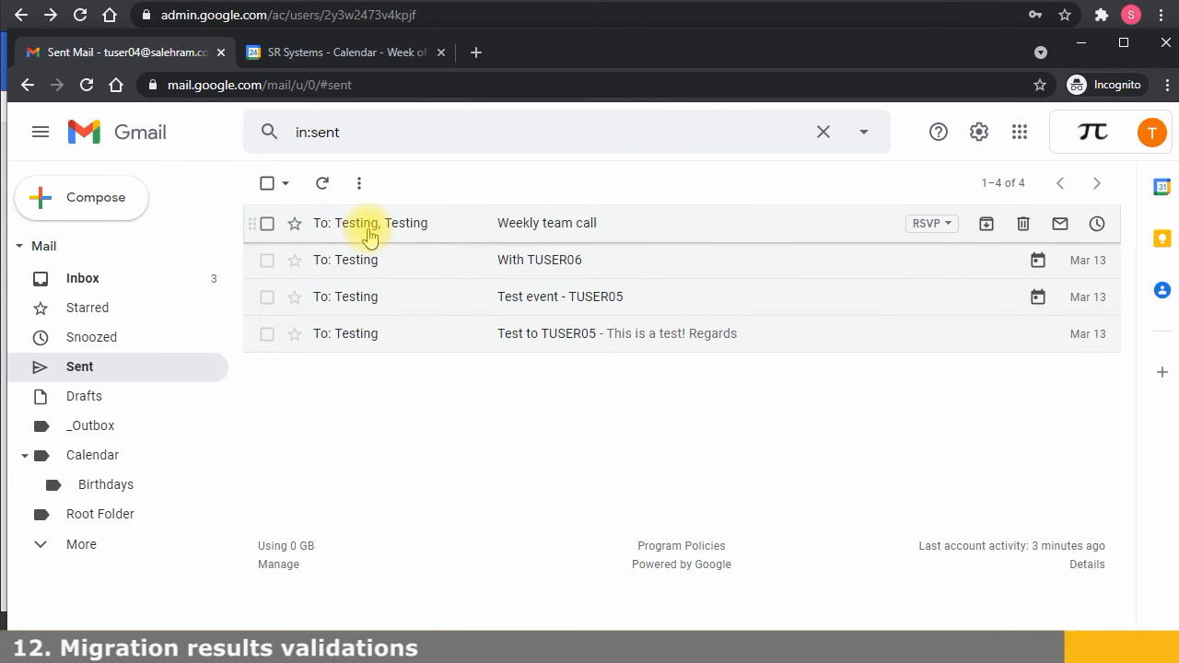
click(93, 544)
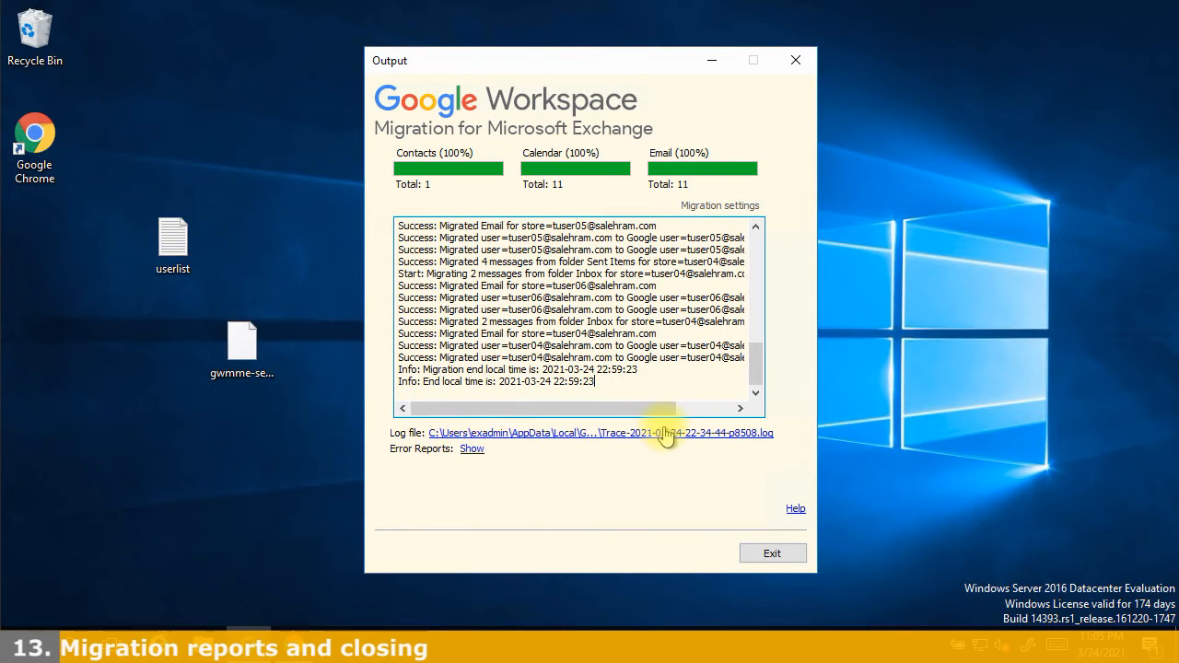
Scroll the GWMME Output log to the top to see the per-user Success lines
mouse_move(755, 368)
mouse_down()
mouse_move(746, 255)
mouse_move(744, 353)
mouse_up()
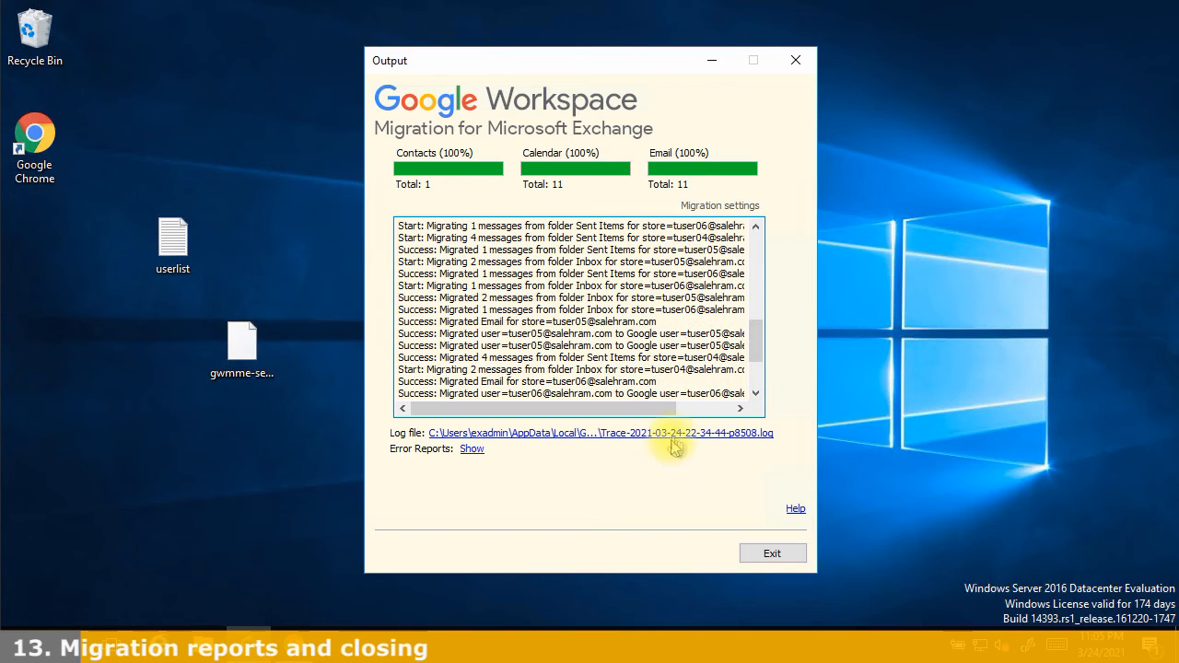
click(672, 433)
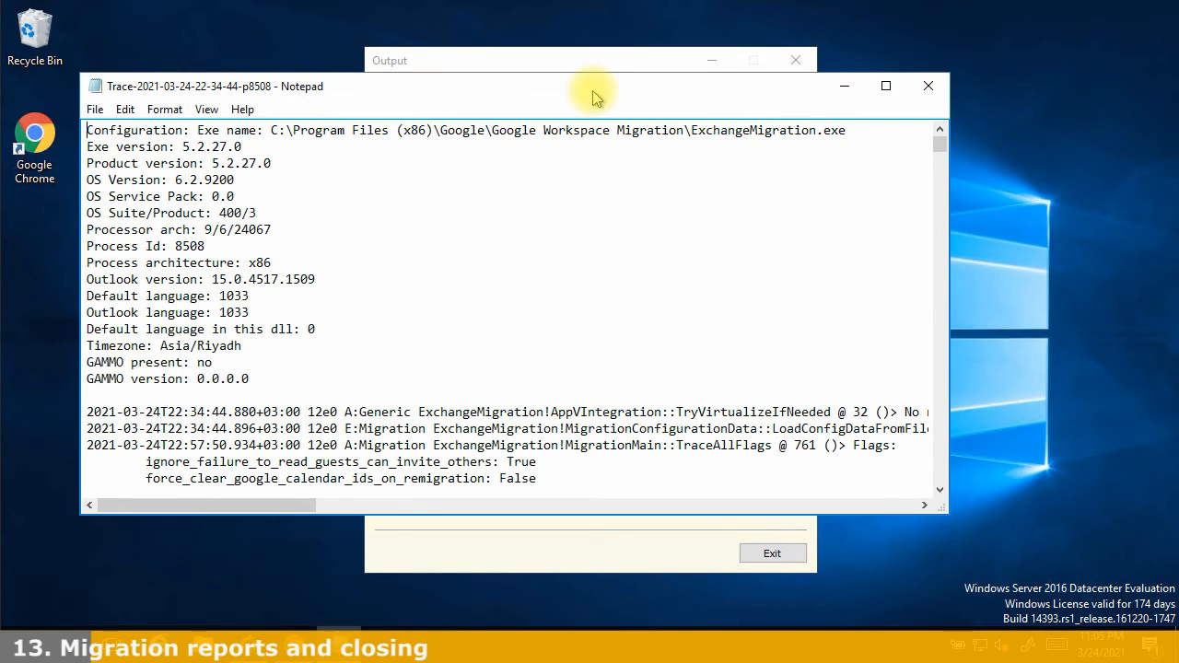
double_click(594, 84)
drag(174, 301, 7, 50)
click(442, 372)
scroll(401, 323, down, 5)
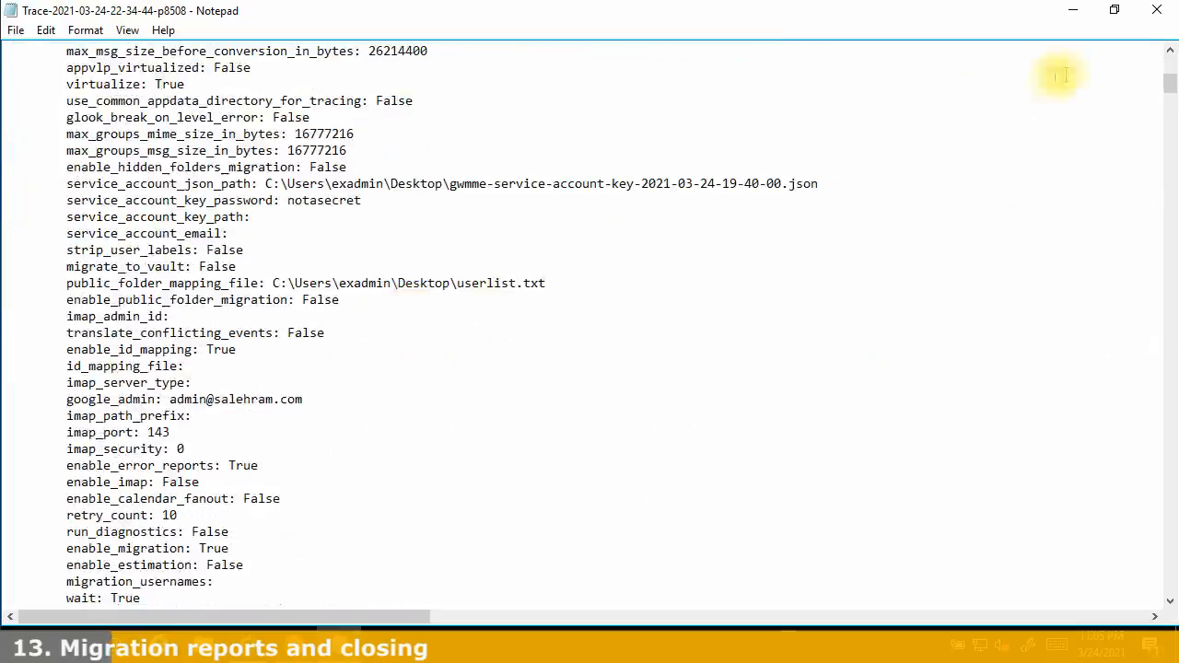
drag(1165, 87, 1080, 599)
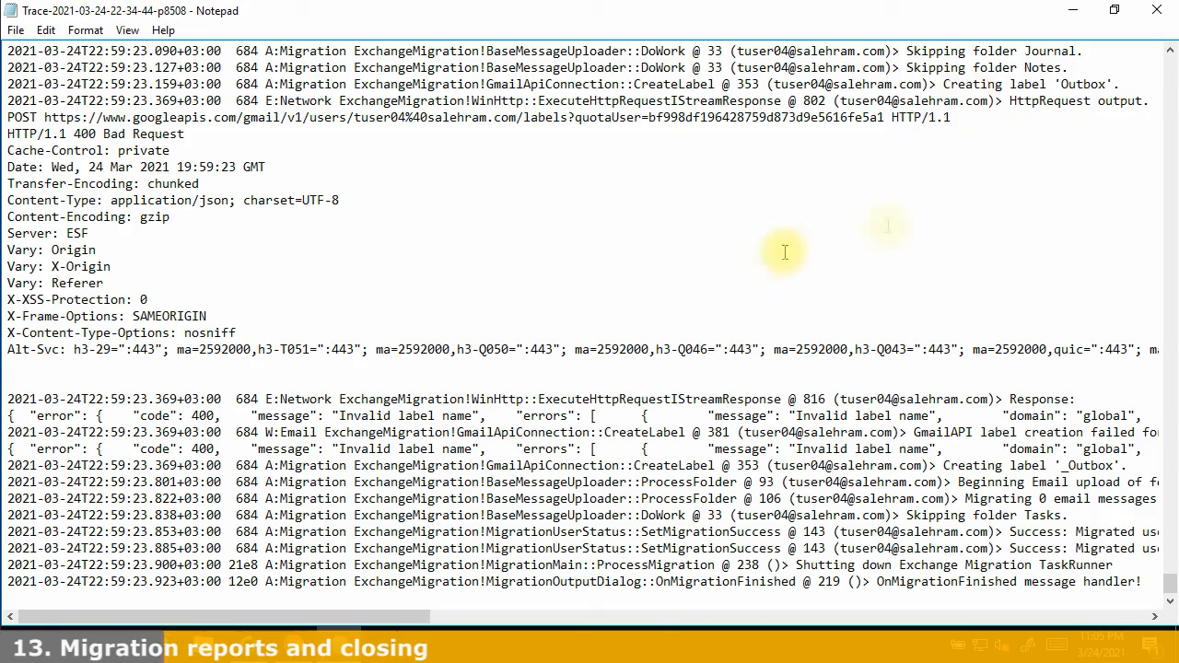
scroll(650, 219, up, 3)
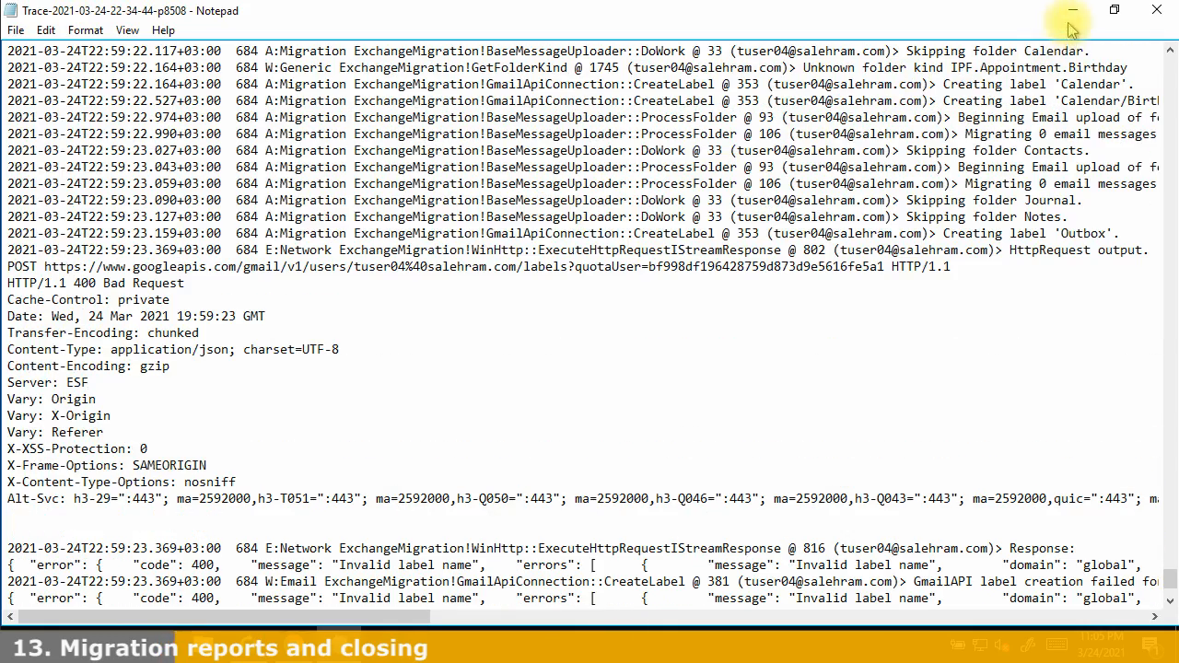
scroll(829, 165, down, 3)
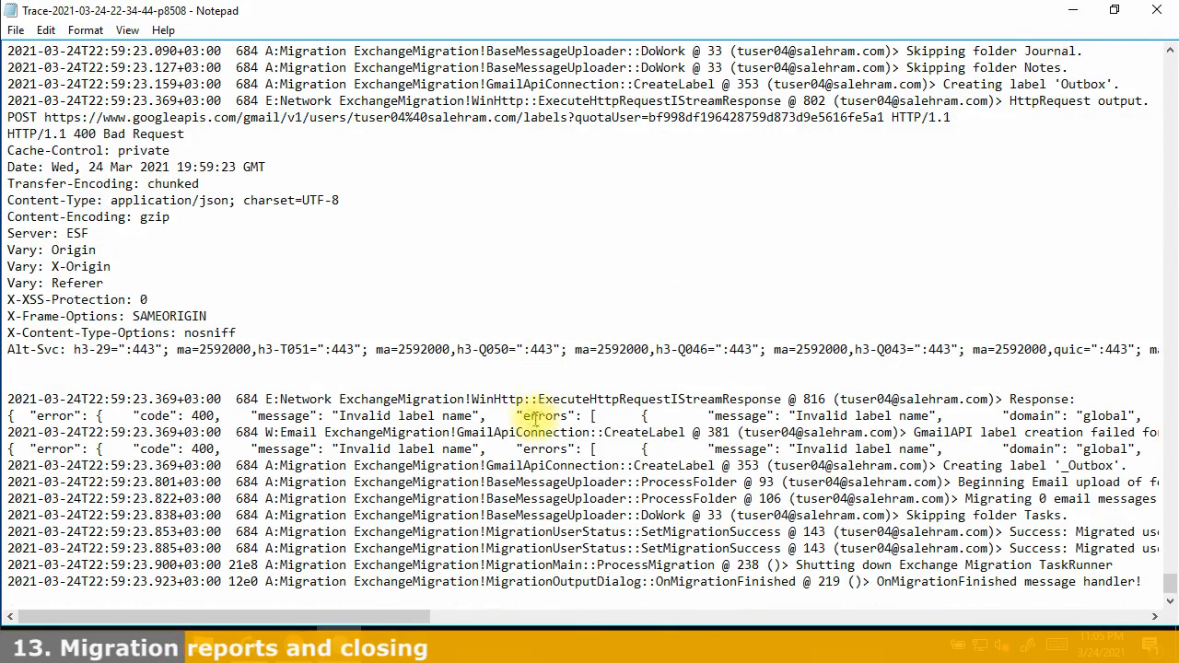
drag(512, 415, 359, 432)
click(263, 415)
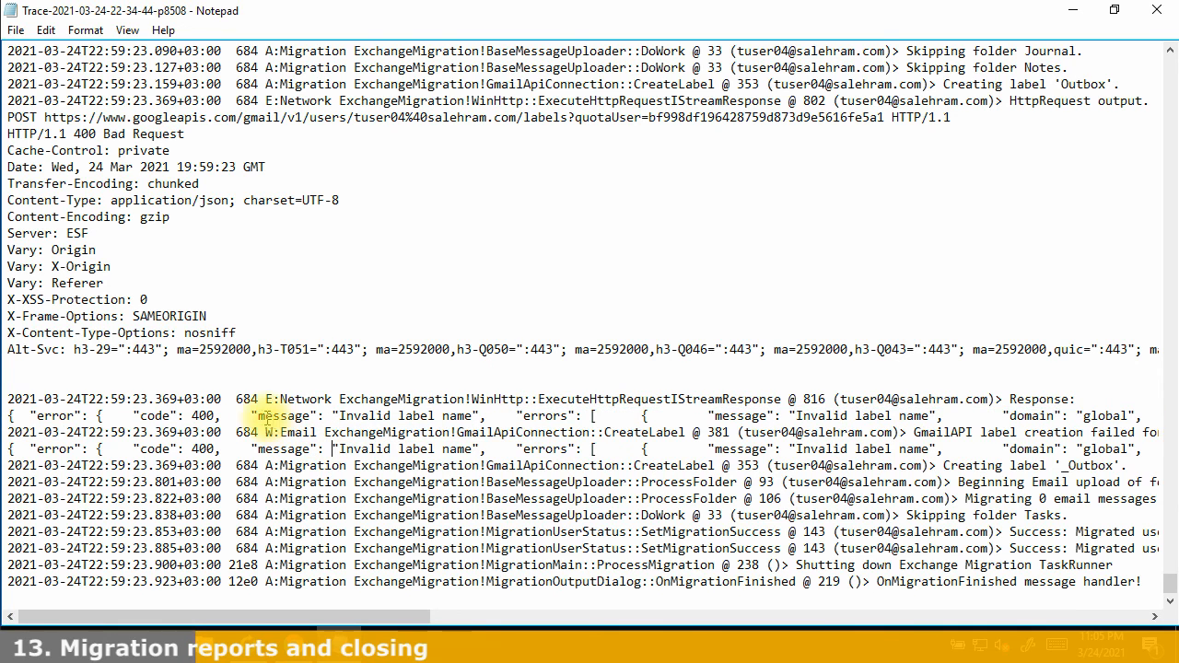
drag(251, 399, 343, 429)
click(341, 429)
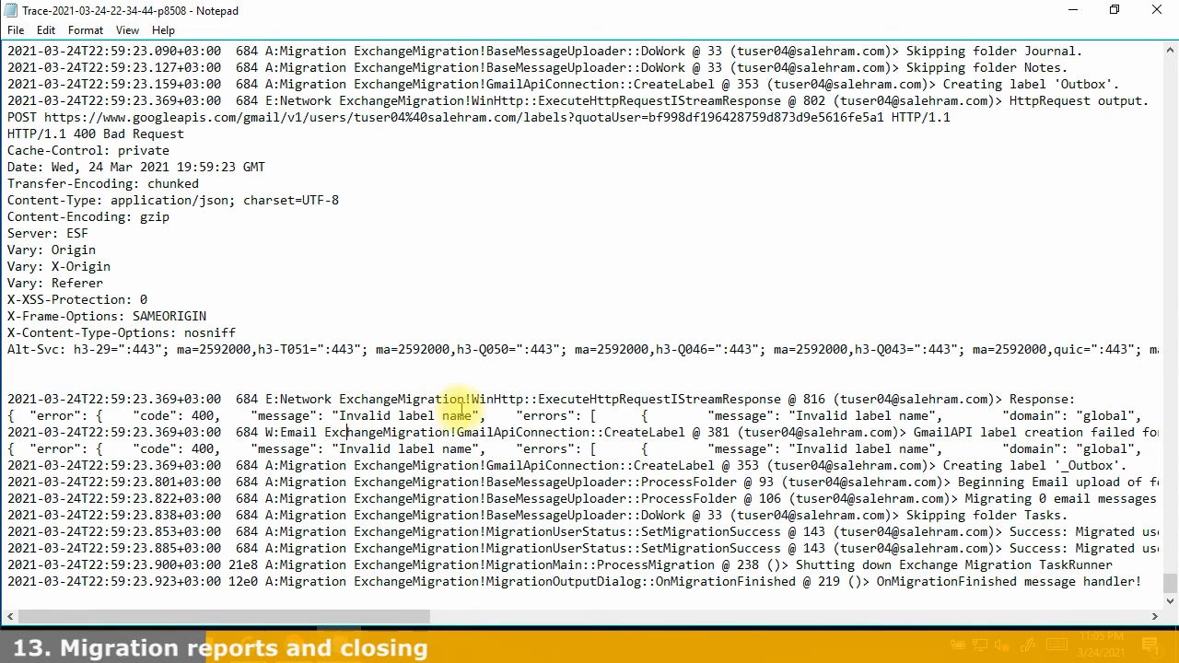
drag(495, 417, 245, 413)
click(725, 398)
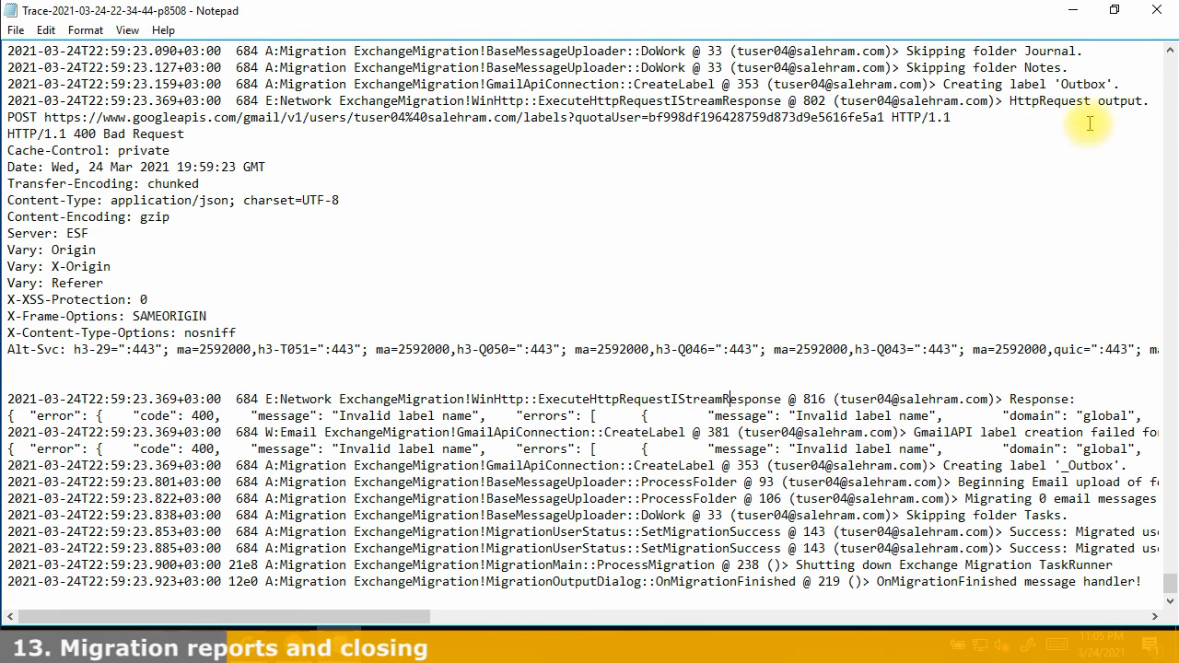
click(1068, 15)
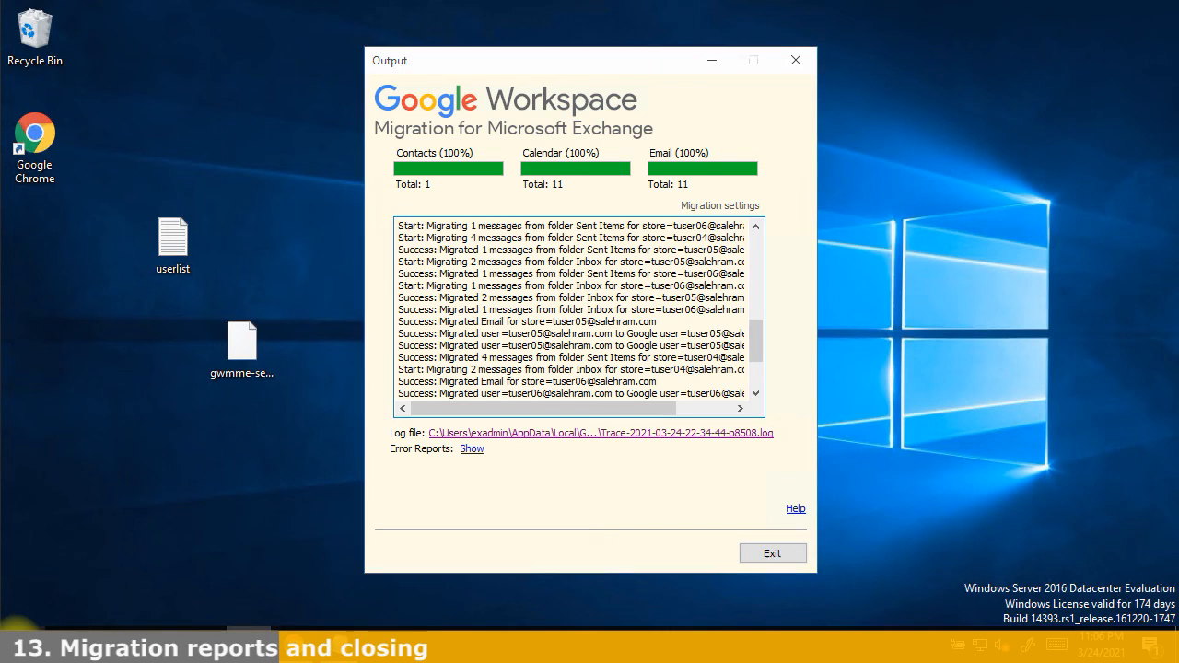
Launch Show Reports from the Google Workspace Migration folder in the Start menu
click(19, 643)
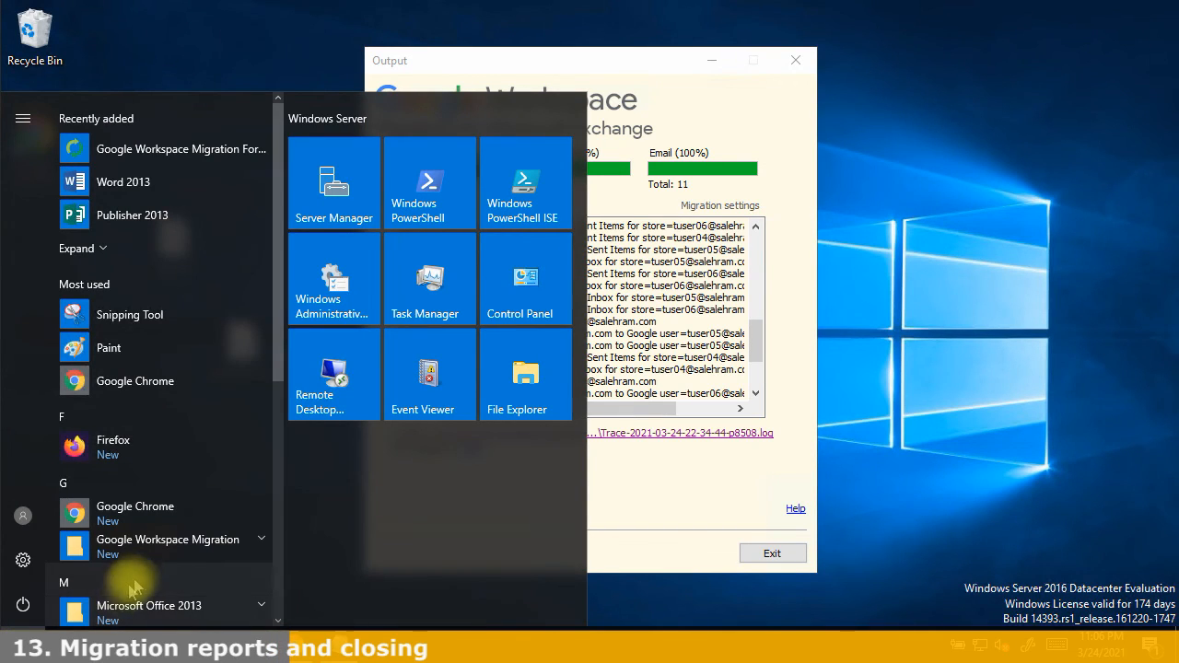
click(148, 552)
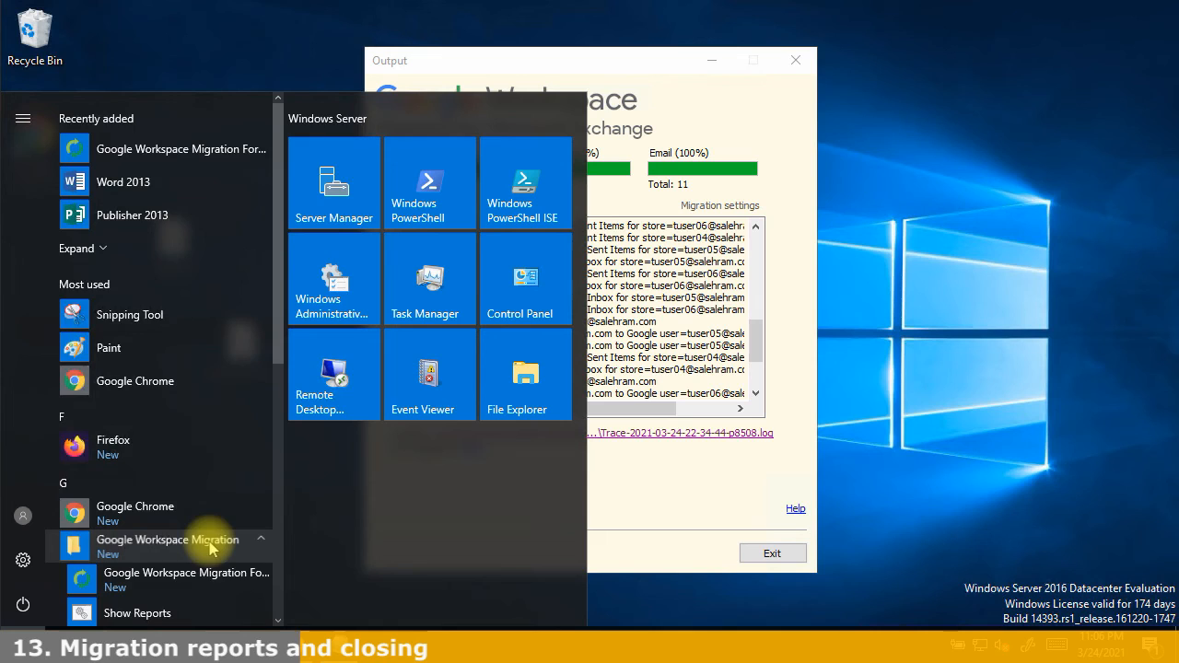
scroll(147, 534, down, 2)
click(138, 451)
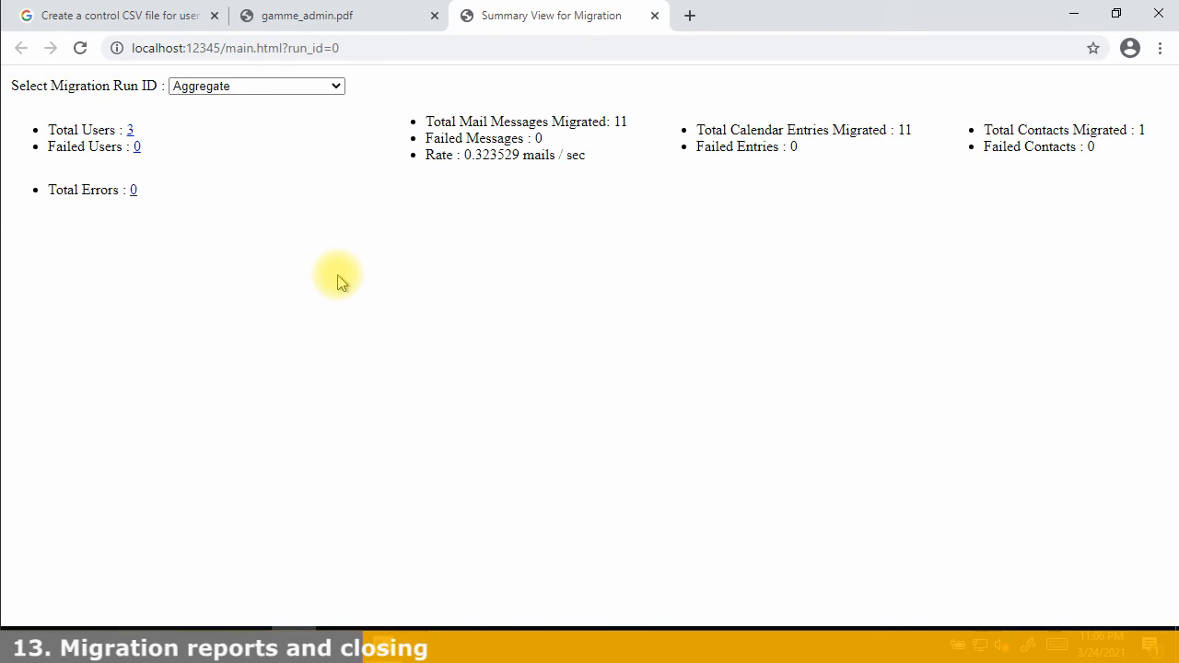
click(285, 86)
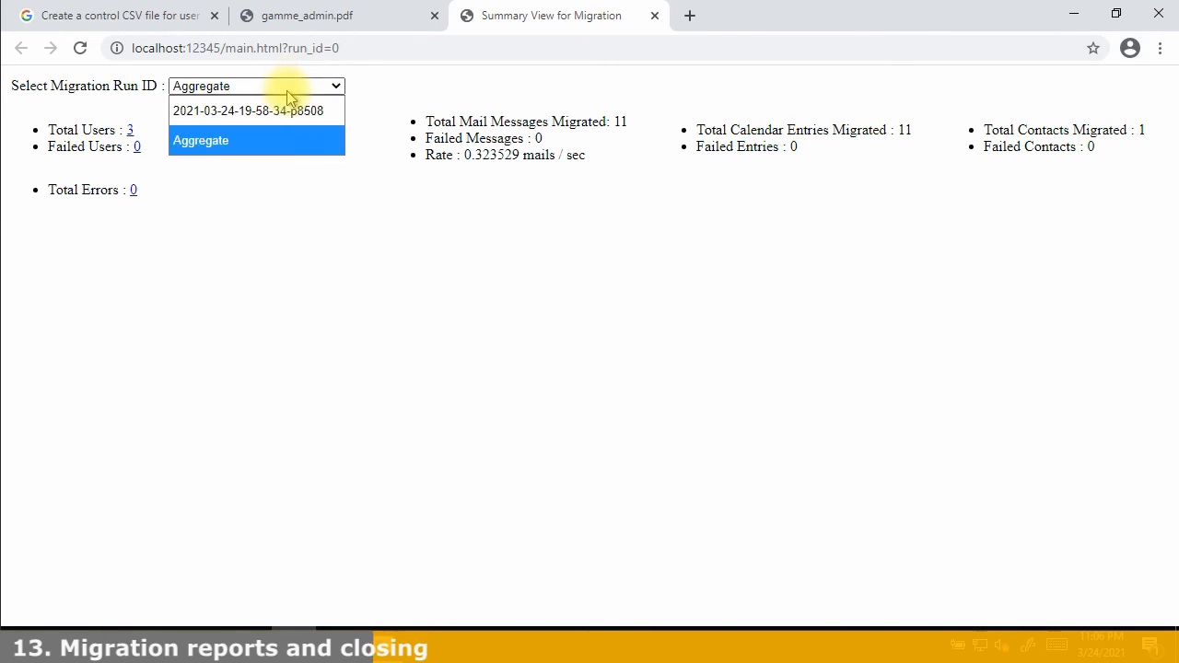
click(227, 112)
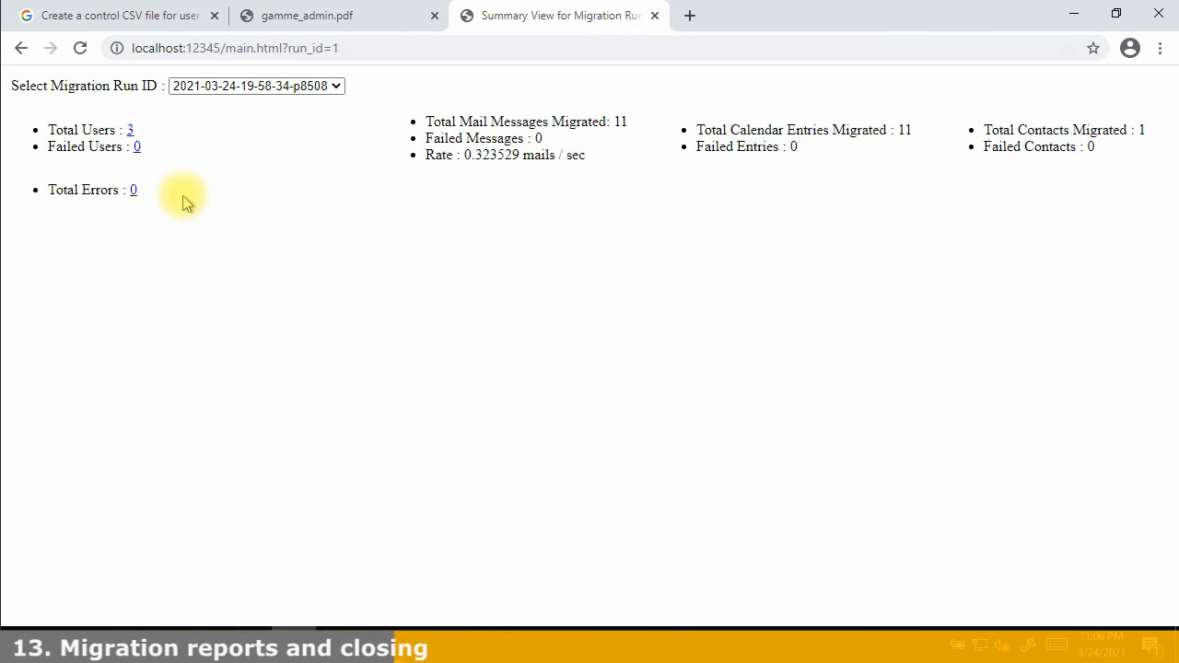
click(132, 132)
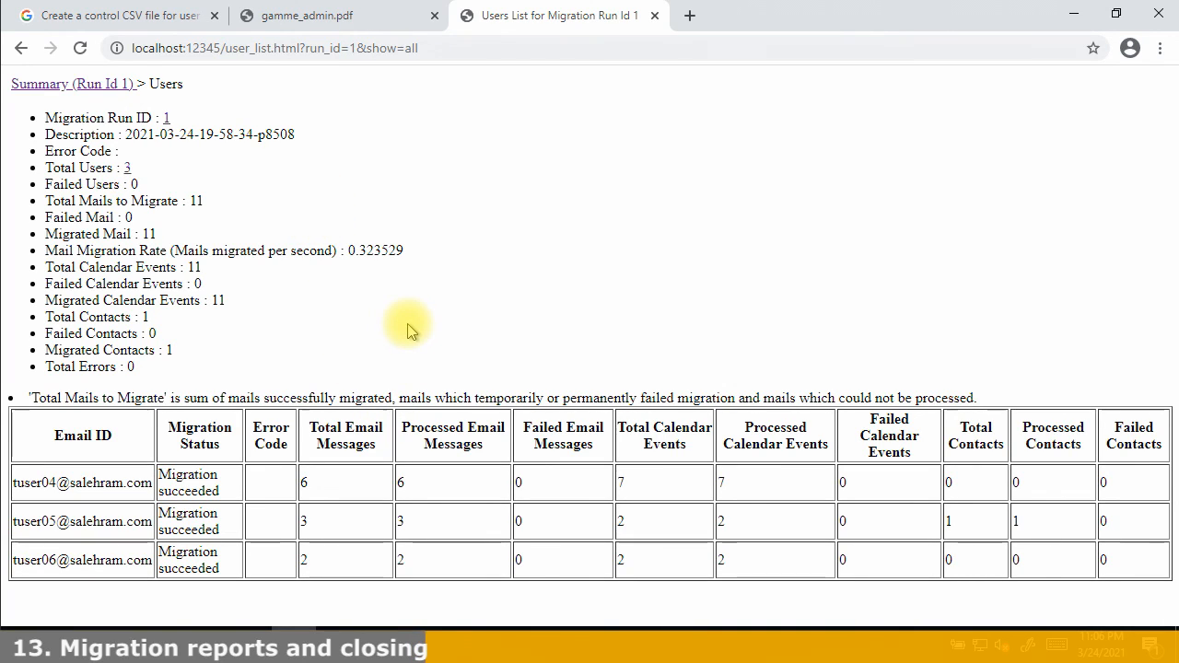
double_click(303, 480)
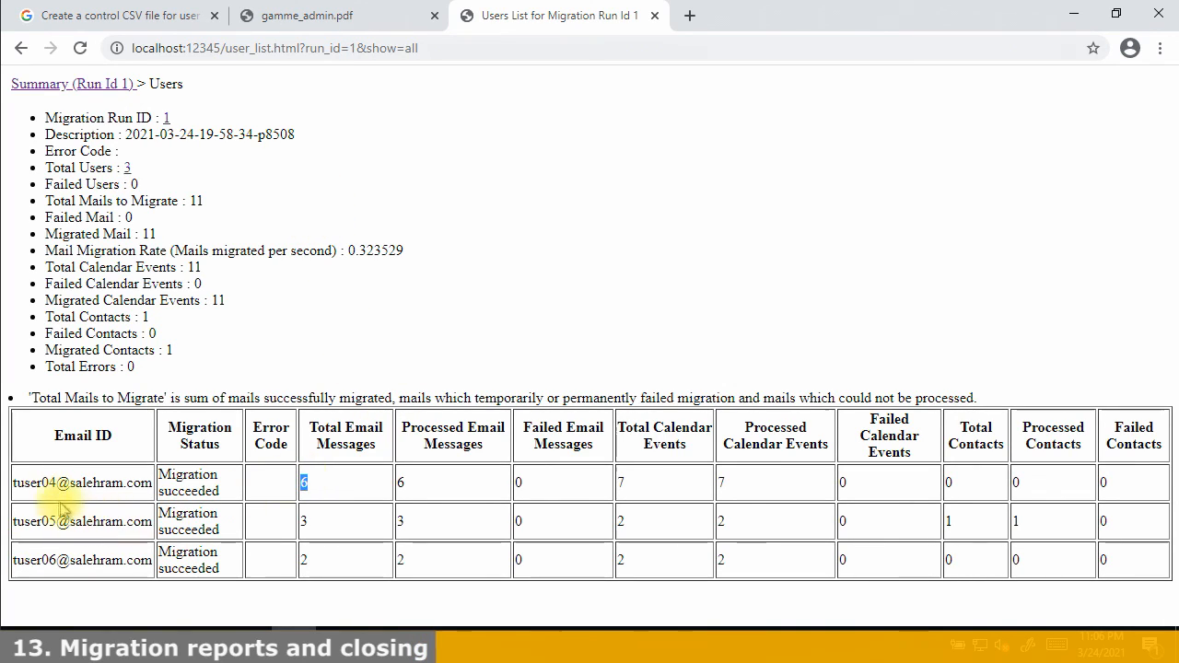
drag(39, 487, 56, 483)
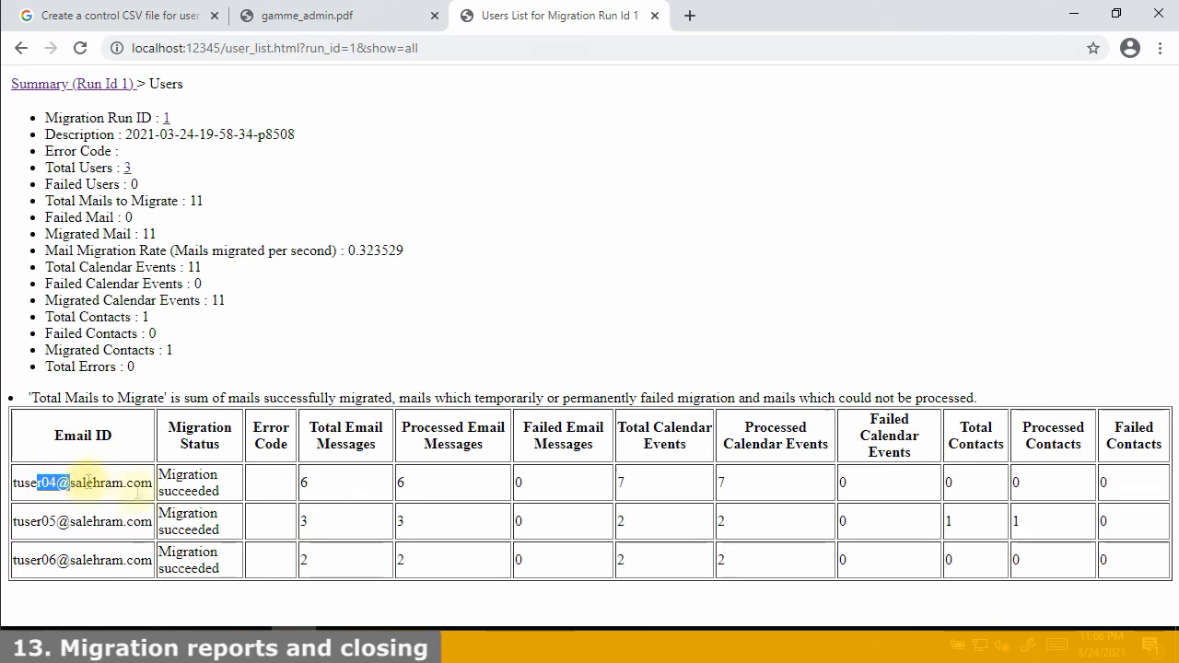
double_click(303, 521)
click(55, 576)
drag(331, 567, 74, 564)
click(93, 563)
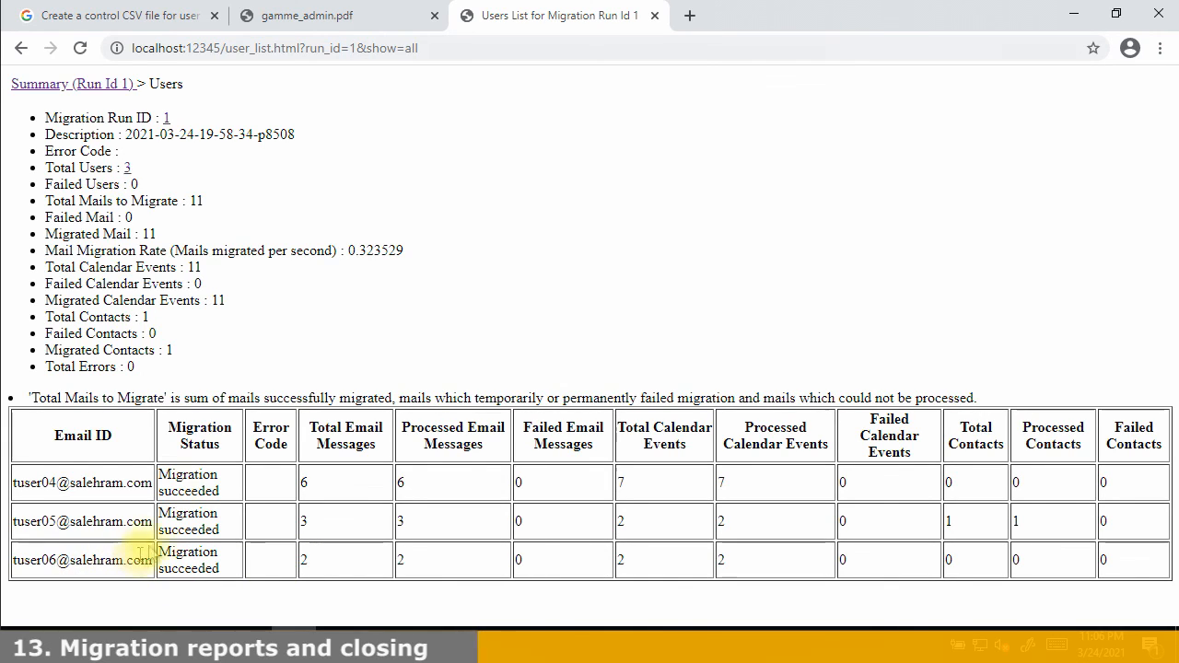
drag(150, 317, 134, 316)
drag(177, 352, 27, 320)
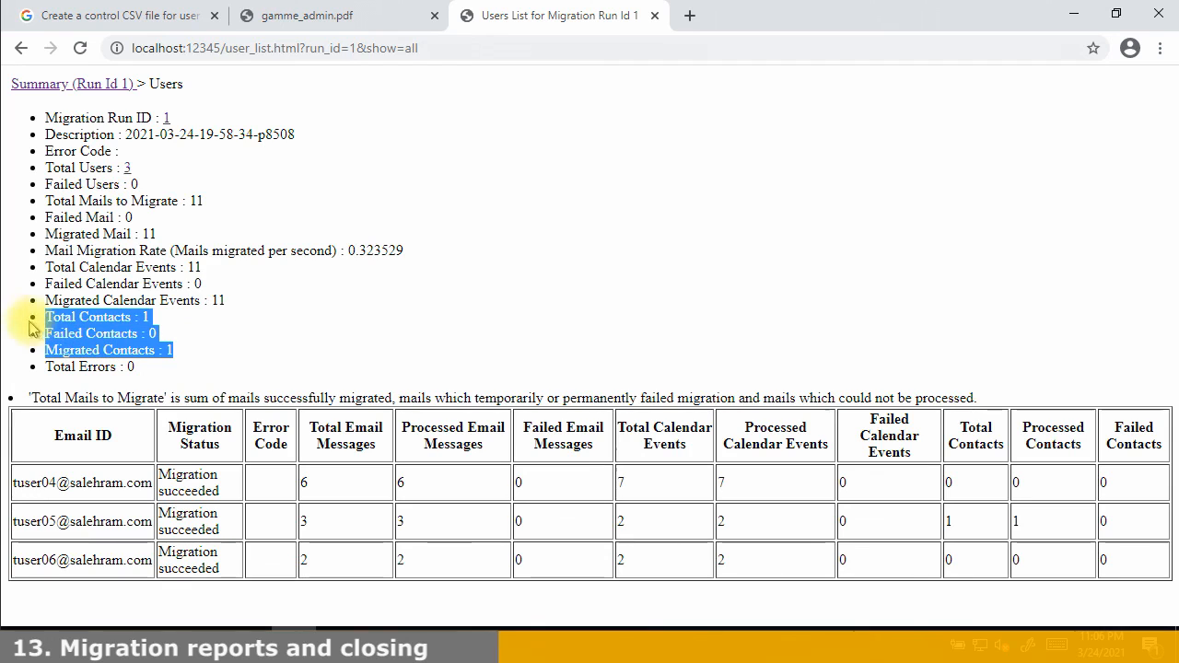
drag(248, 303, 31, 279)
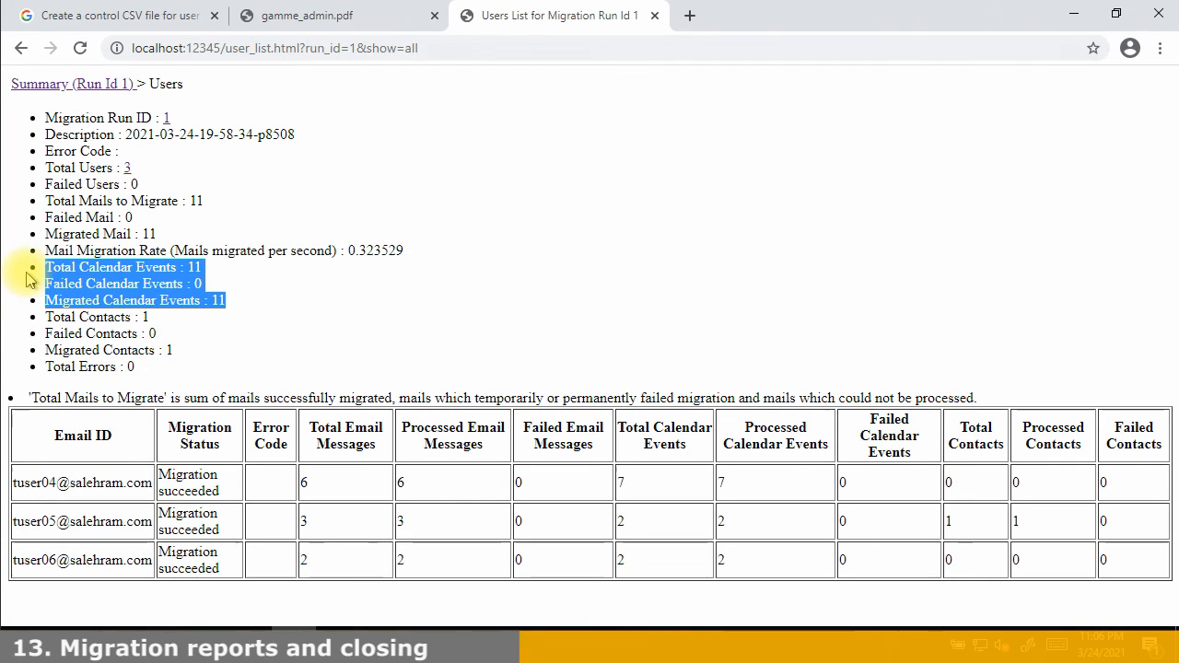
drag(170, 234, 34, 206)
click(592, 528)
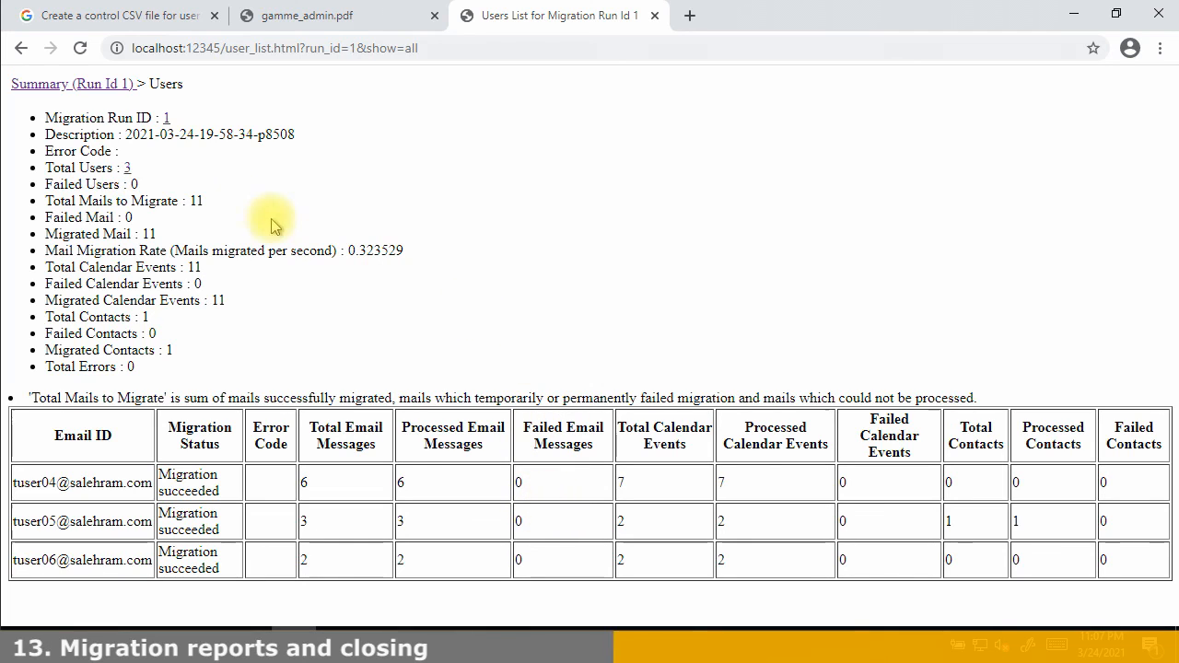
Open Run Id 1's empty Failed Users (0) list, then bring slides to the DMS lab, page 114
click(28, 84)
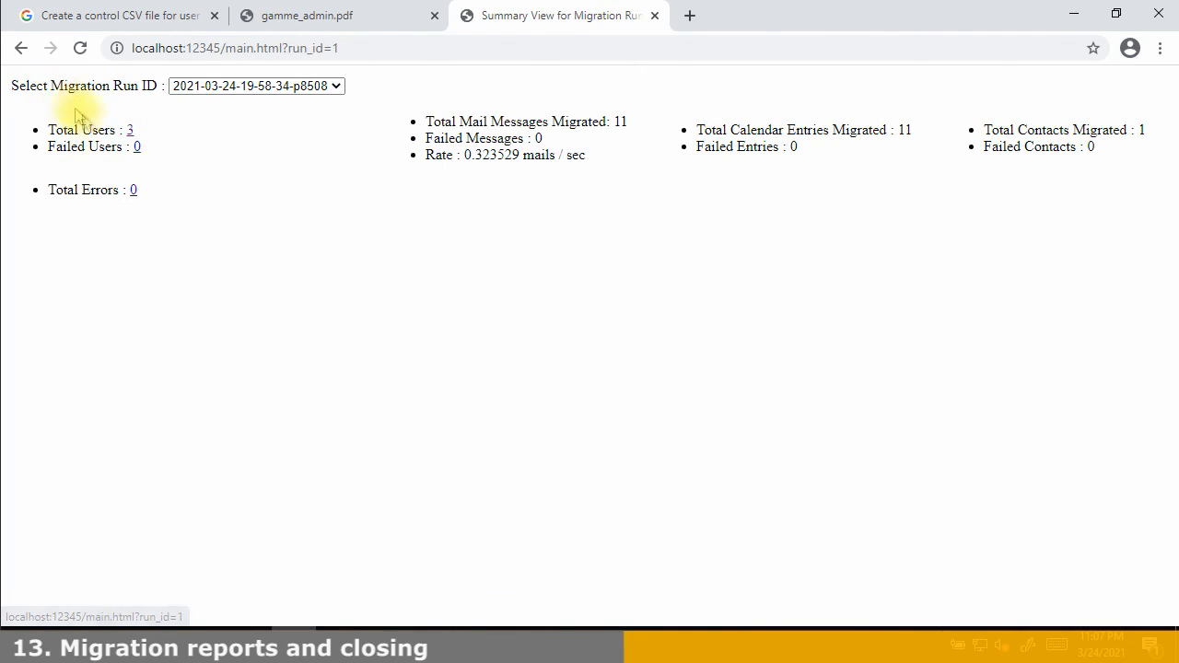
click(135, 151)
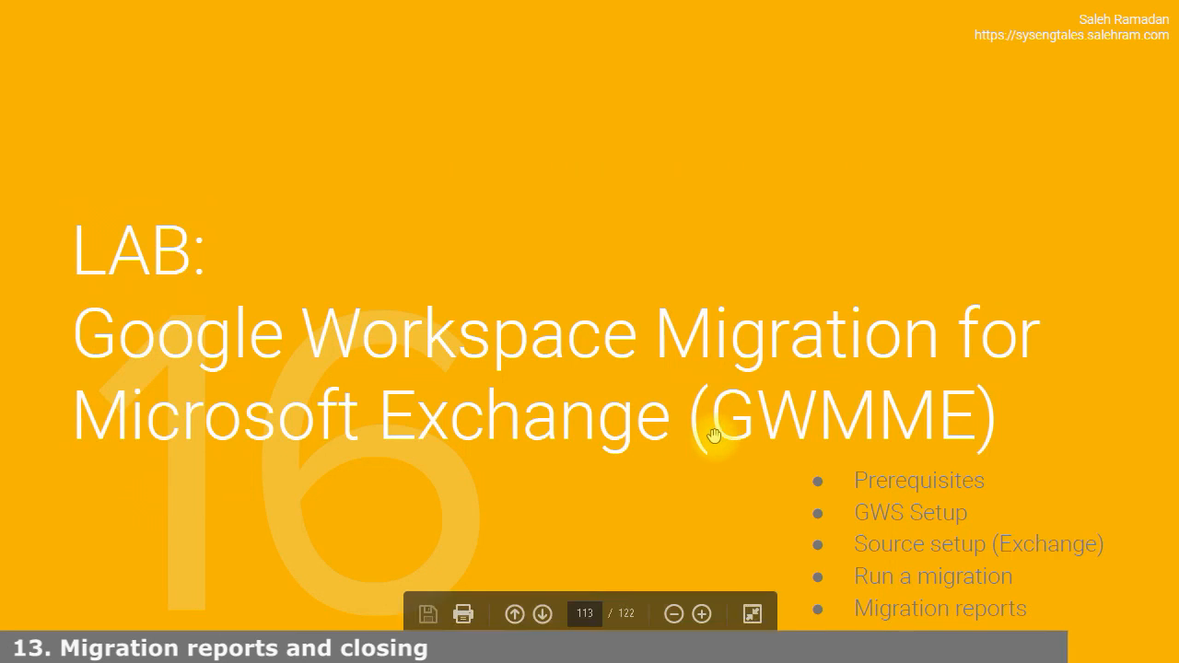
scroll(713, 436, down, 1)
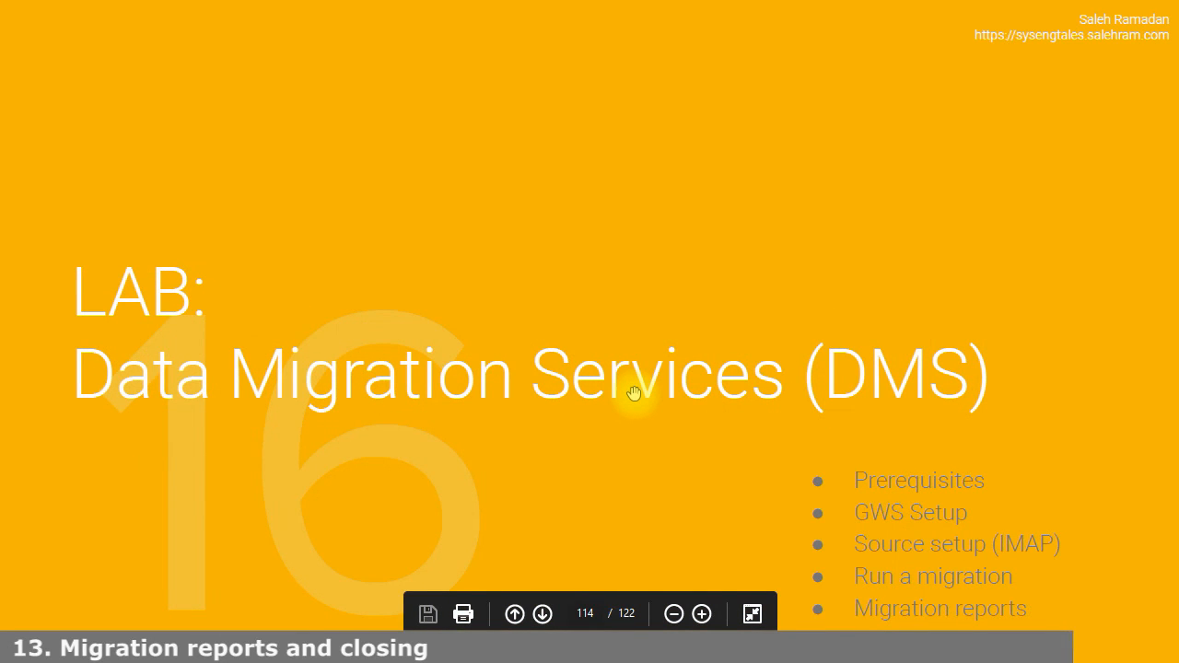